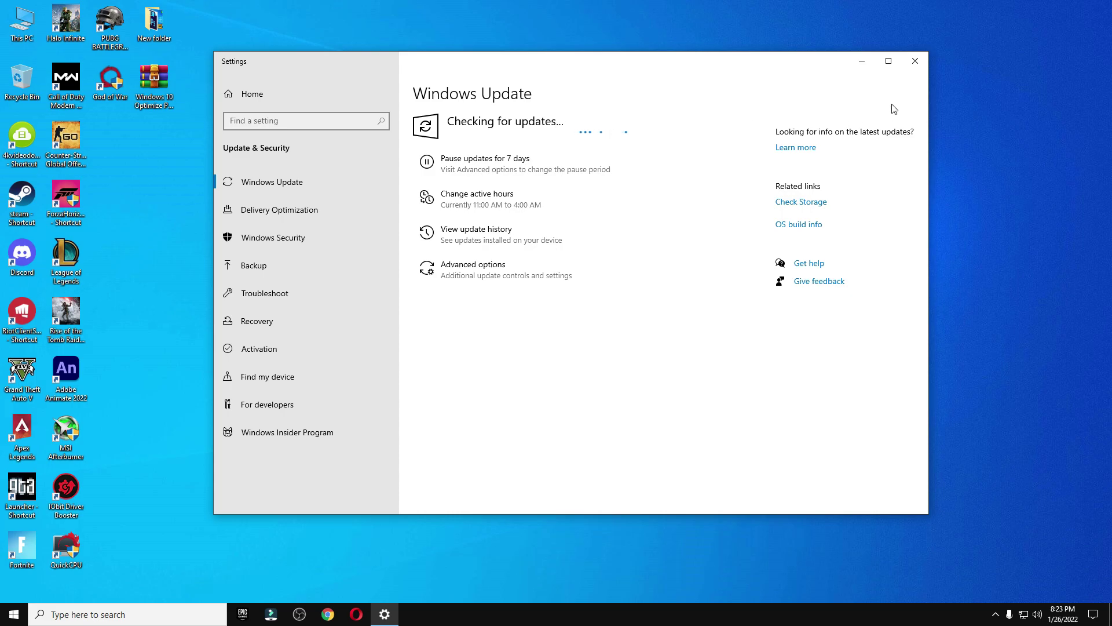
- Close Windows Settings, extract the Windows 10 Optimize Pack archive on the desktop, and move the archive to the Recycle Bin
click(915, 61)
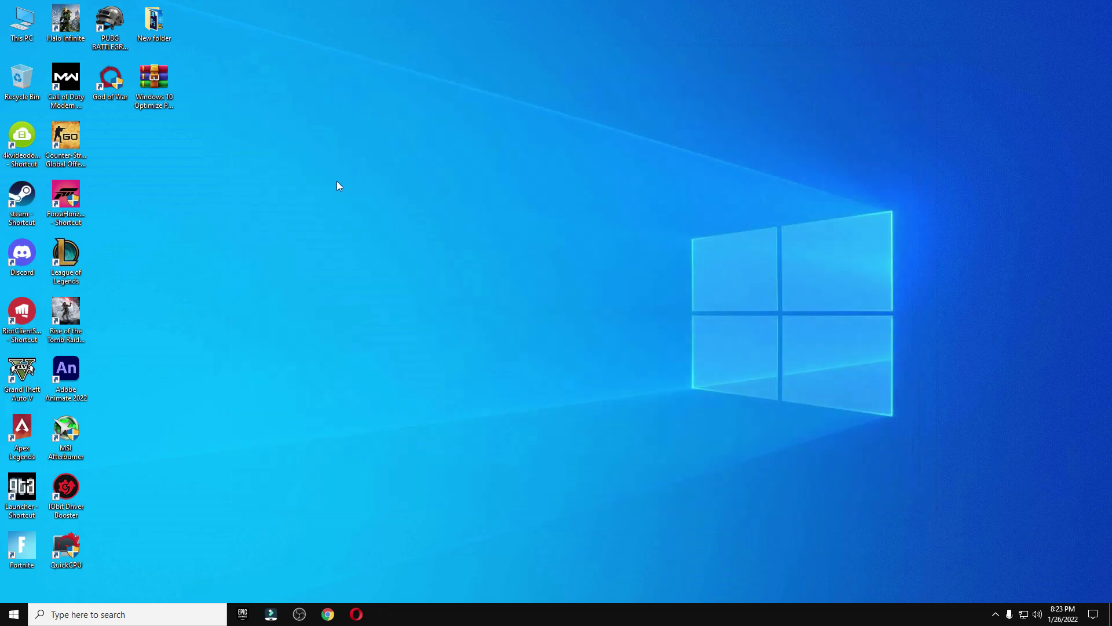
drag(378, 169, 555, 206)
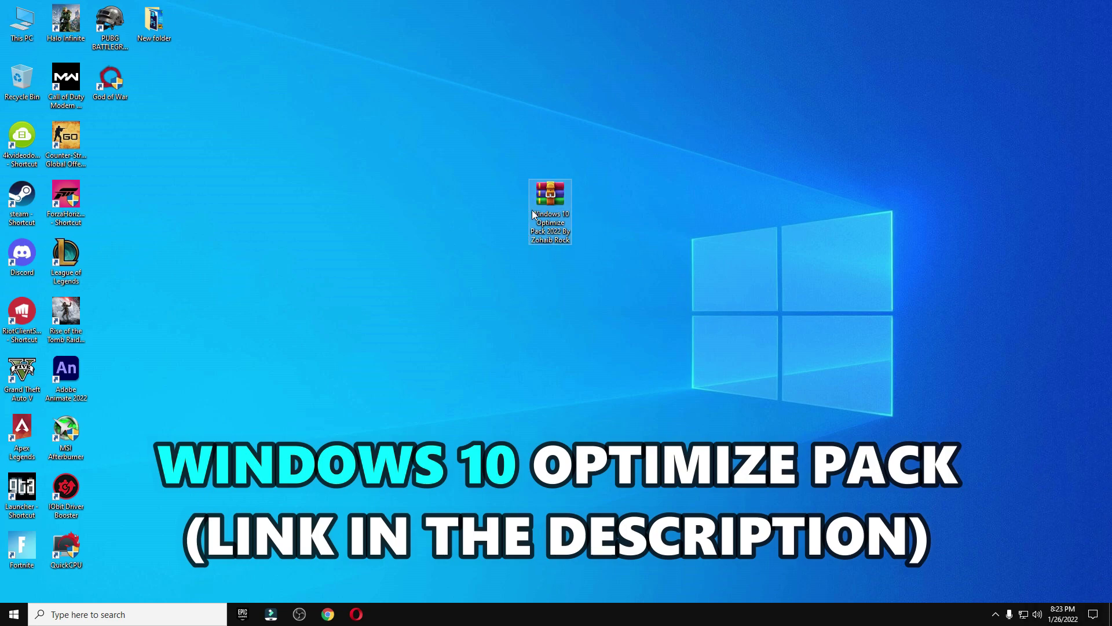
right_click(534, 204)
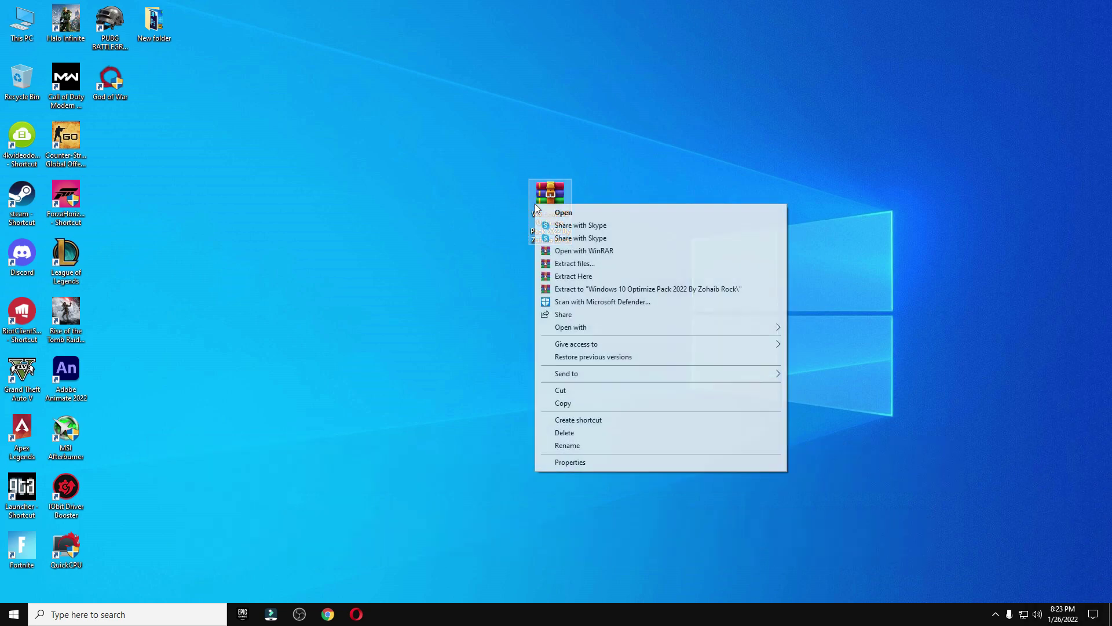
click(600, 282)
drag(110, 139, 24, 84)
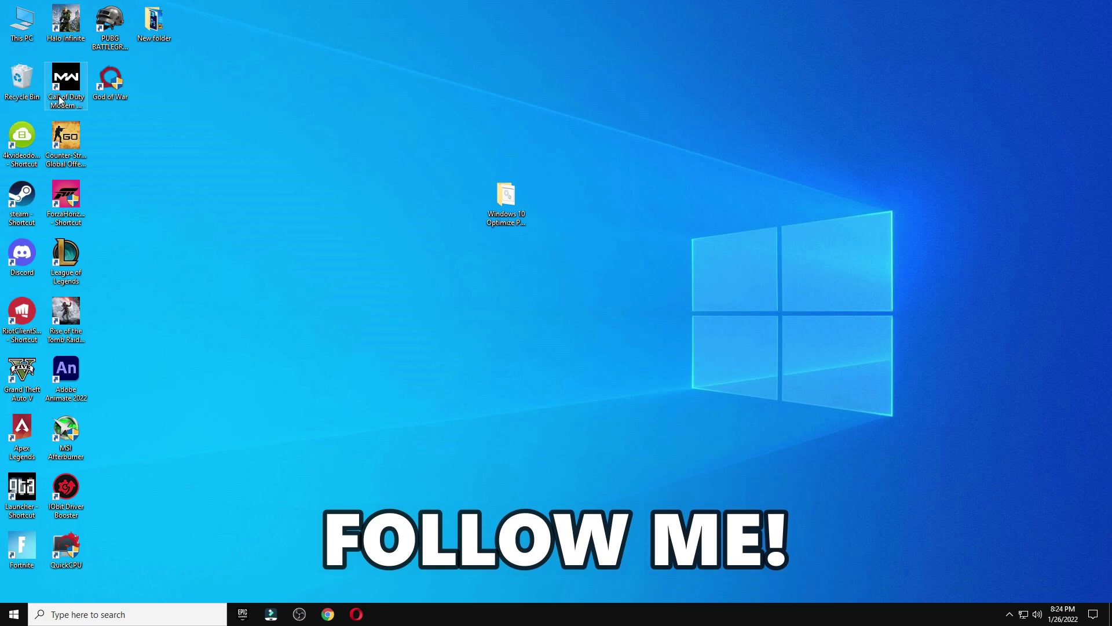
- Open the Create A Restore Point shortcut from the 0 Start folder of the extracted Windows 10 Optimize Pack
double_click(517, 209)
click(1072, 9)
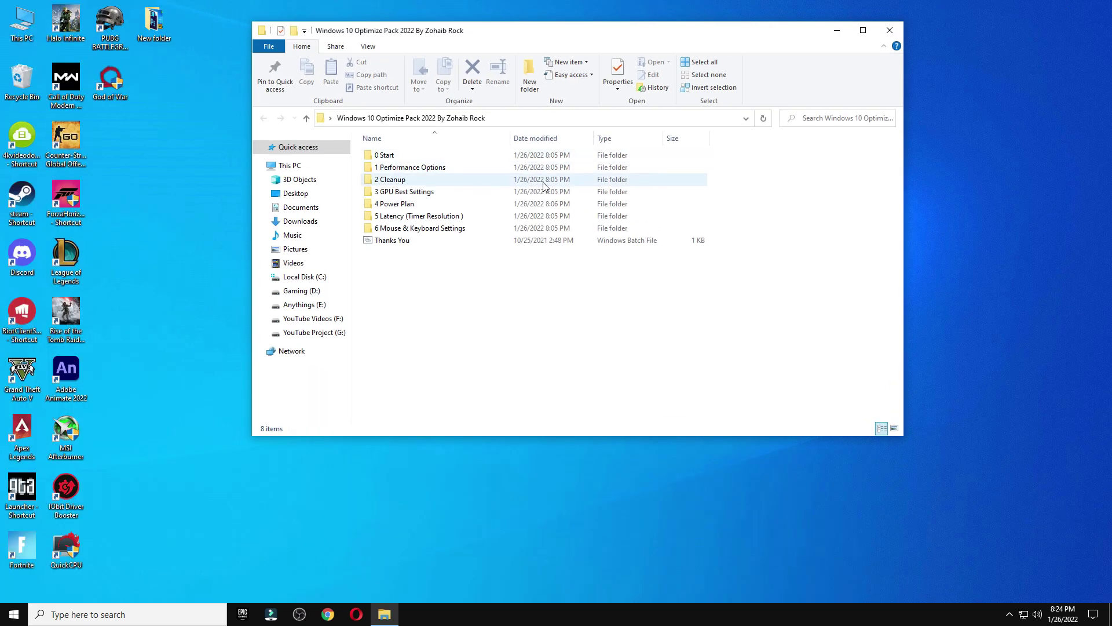
double_click(395, 161)
double_click(415, 156)
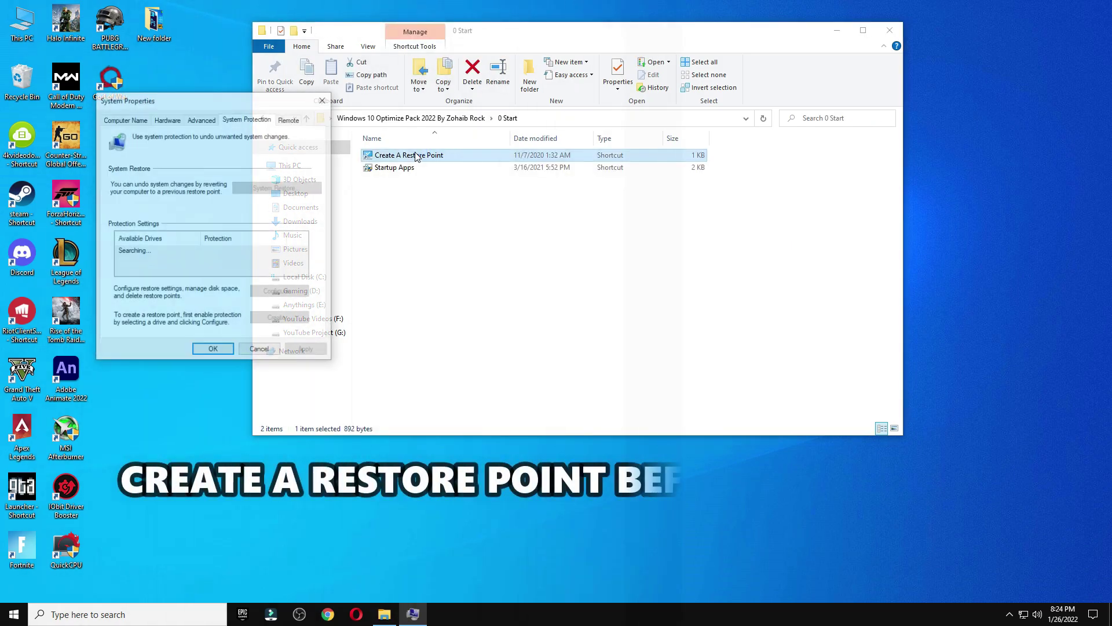
drag(253, 103, 475, 103)
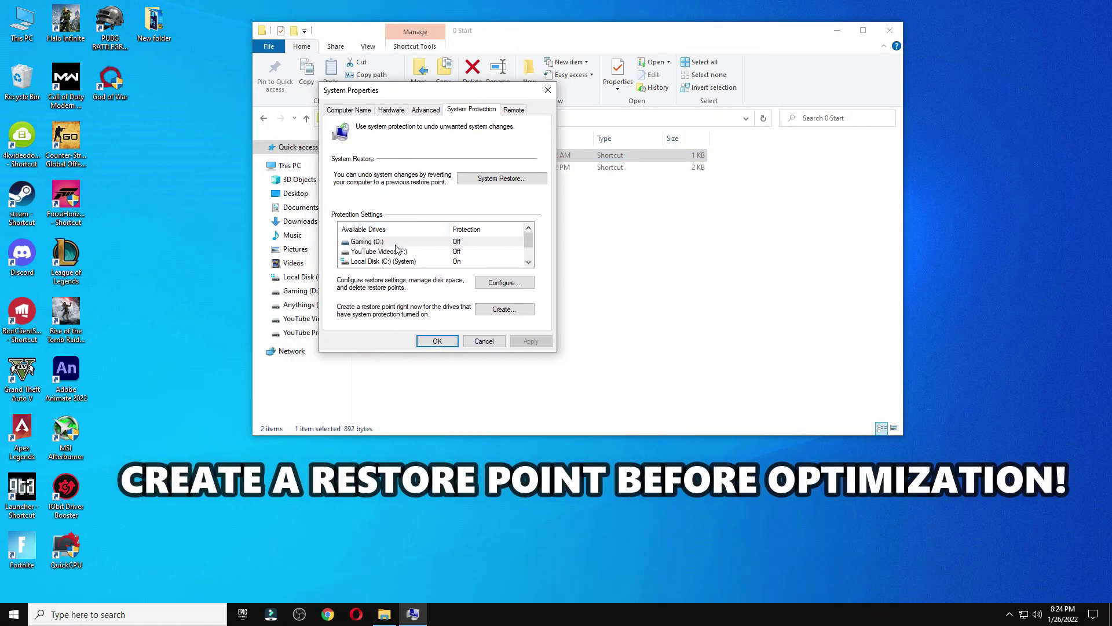
- Check the system protection configuration of the Local Disk (C:) system drive and accept it
click(406, 261)
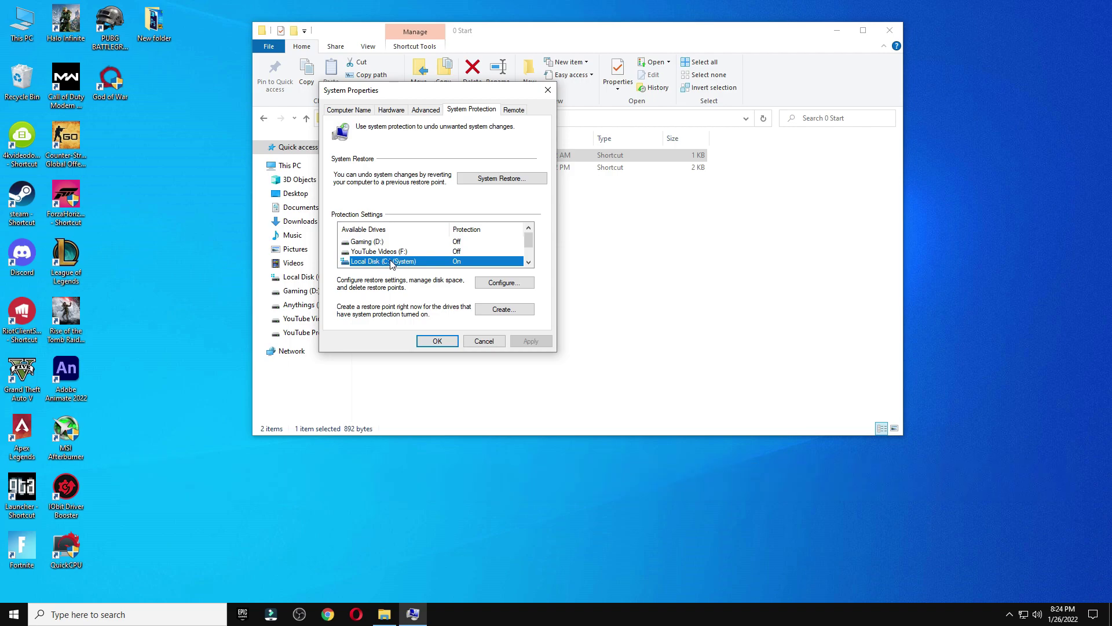
click(502, 285)
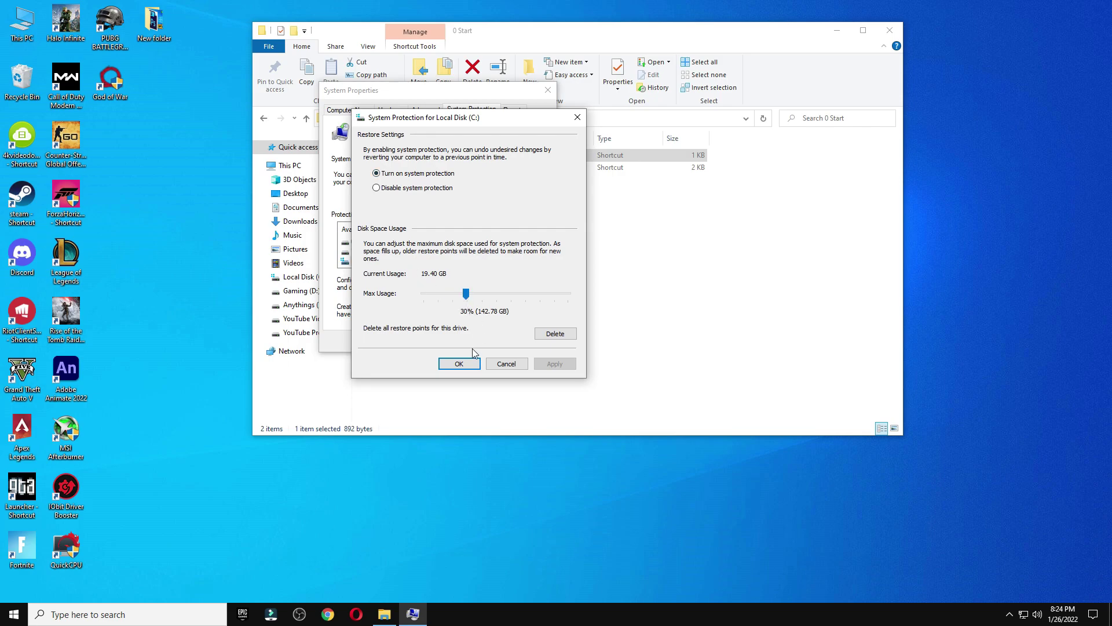
click(461, 364)
- Create a restore point described as "Windows 10 Optimization" and close System Properties
click(505, 313)
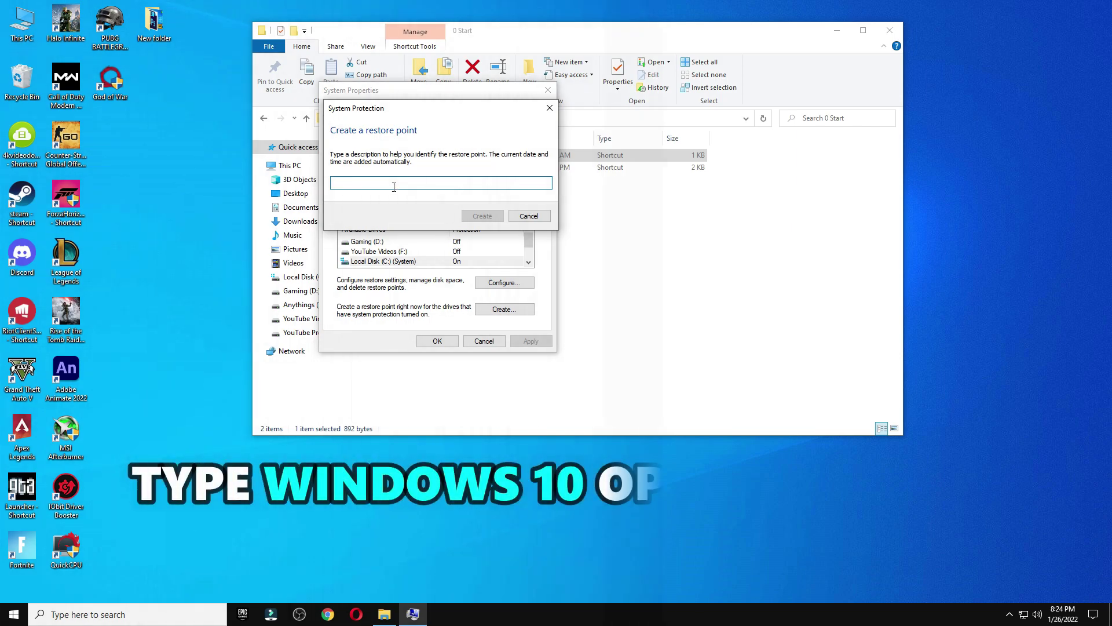
text(Windows)
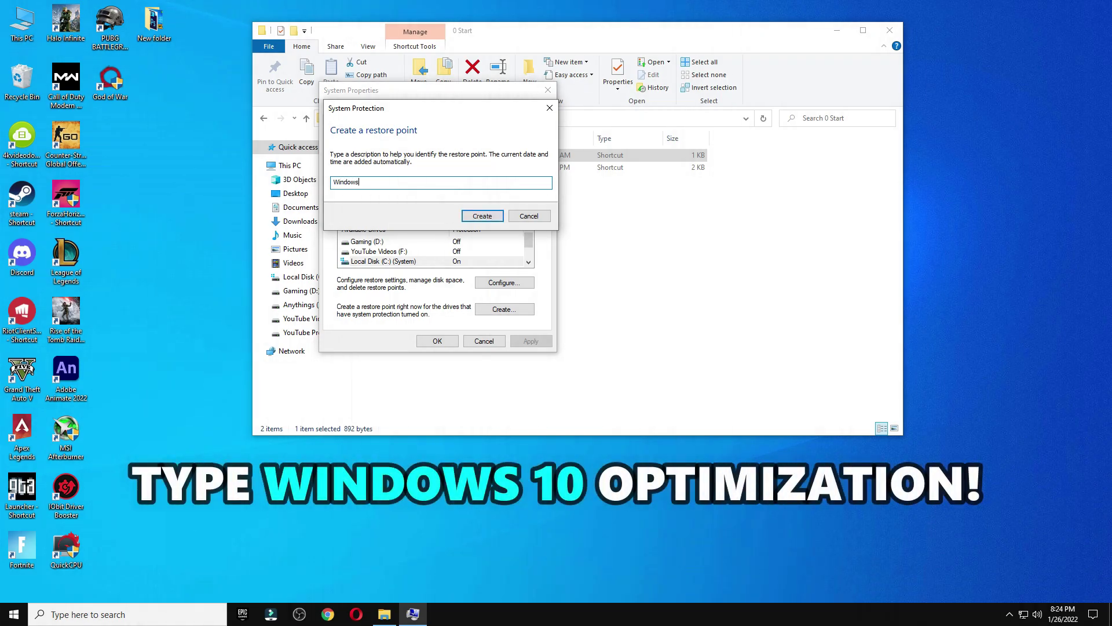
text( 10 Optimization)
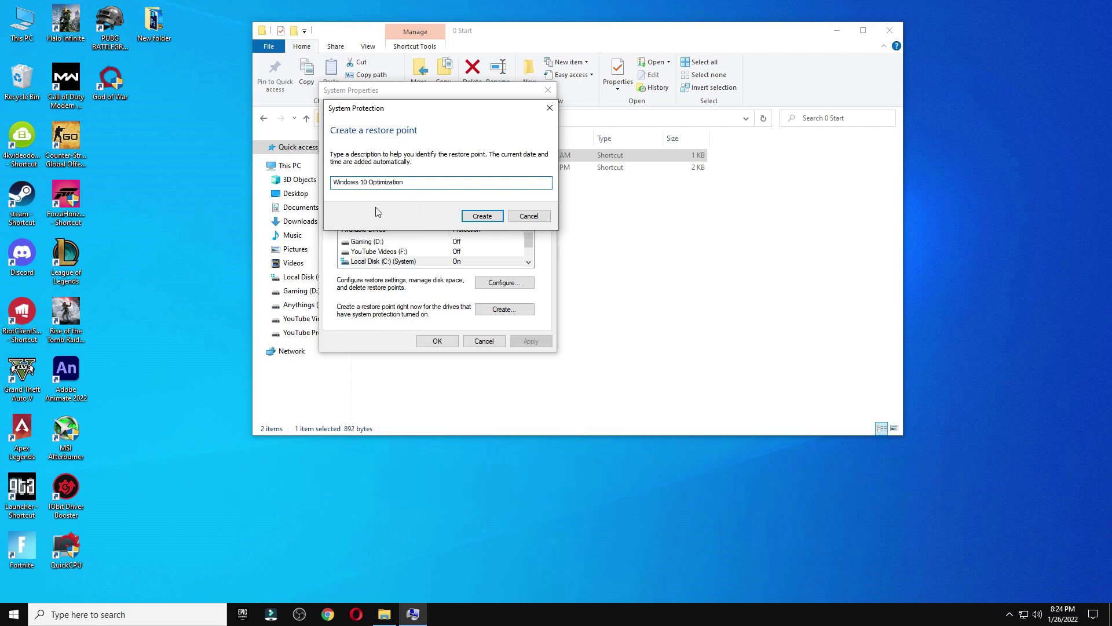
click(472, 212)
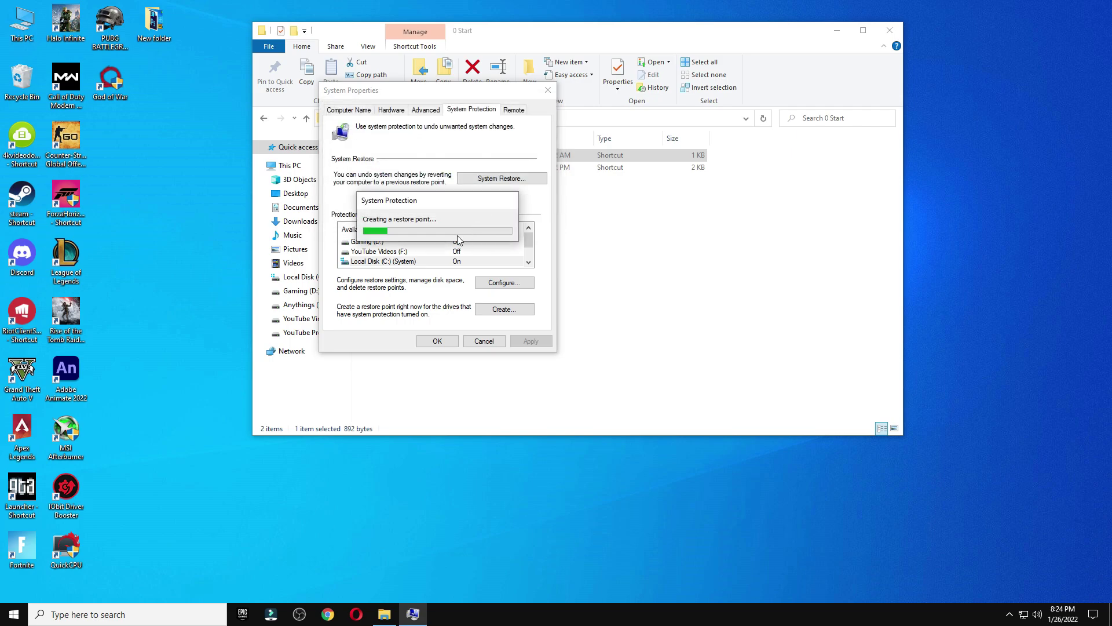
click(837, 30)
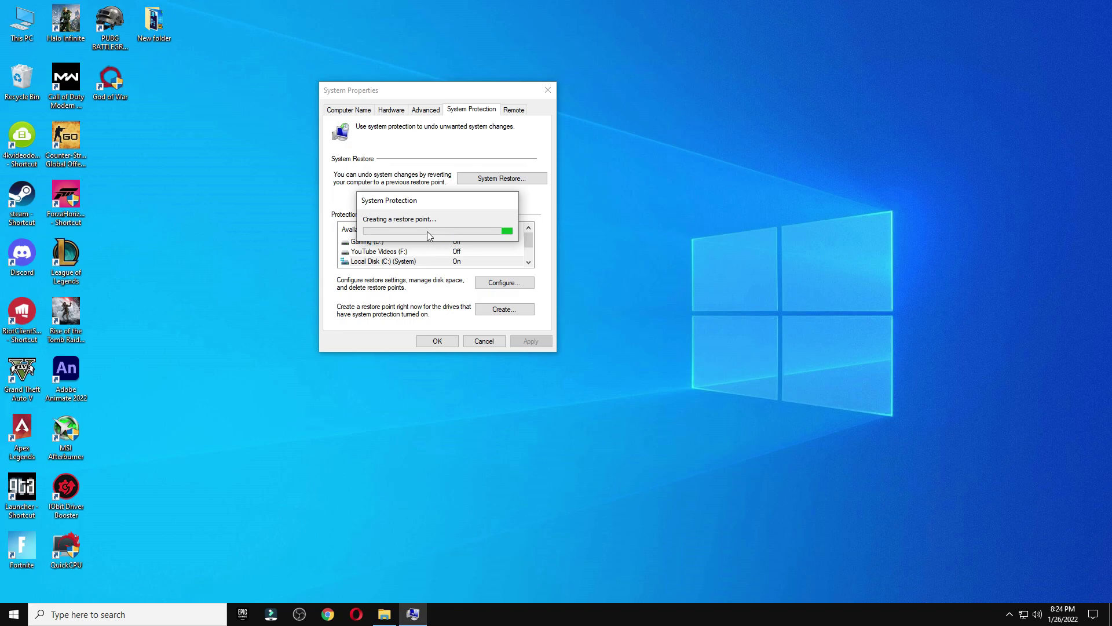
click(506, 224)
click(438, 340)
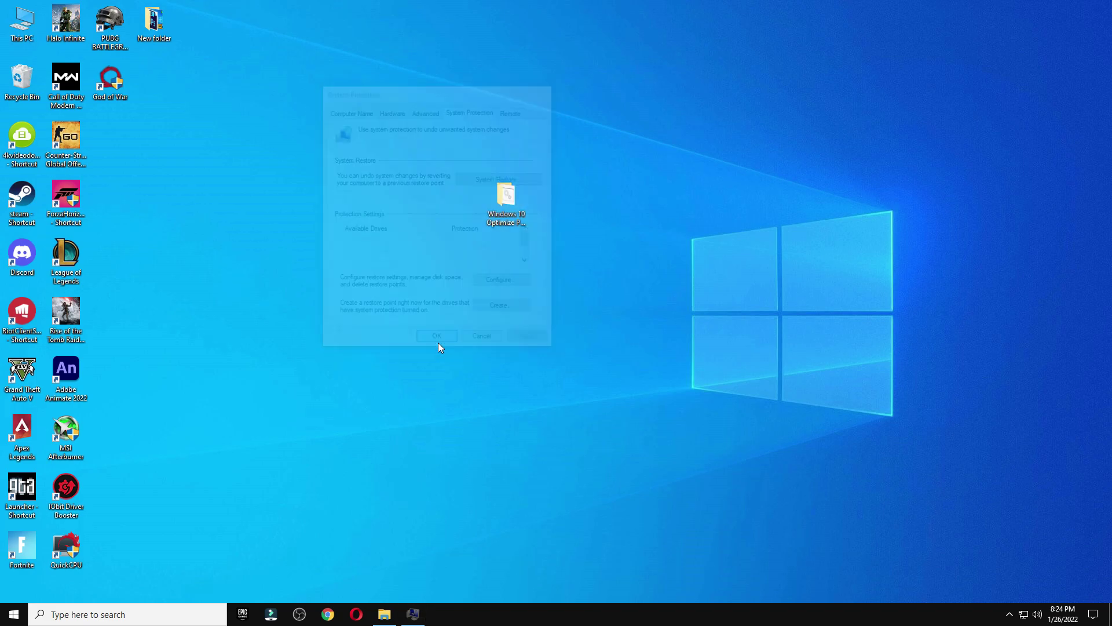
- Open the Startup Apps shortcut from the 0 Start folder and set Skype's startup status to disabled
click(384, 613)
double_click(394, 168)
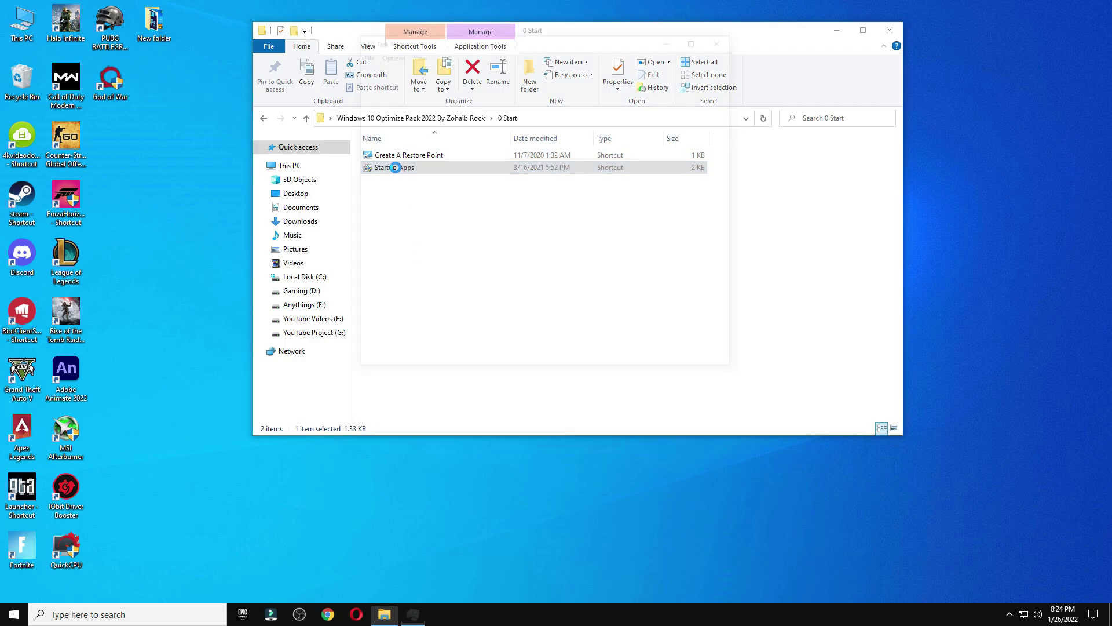
click(548, 313)
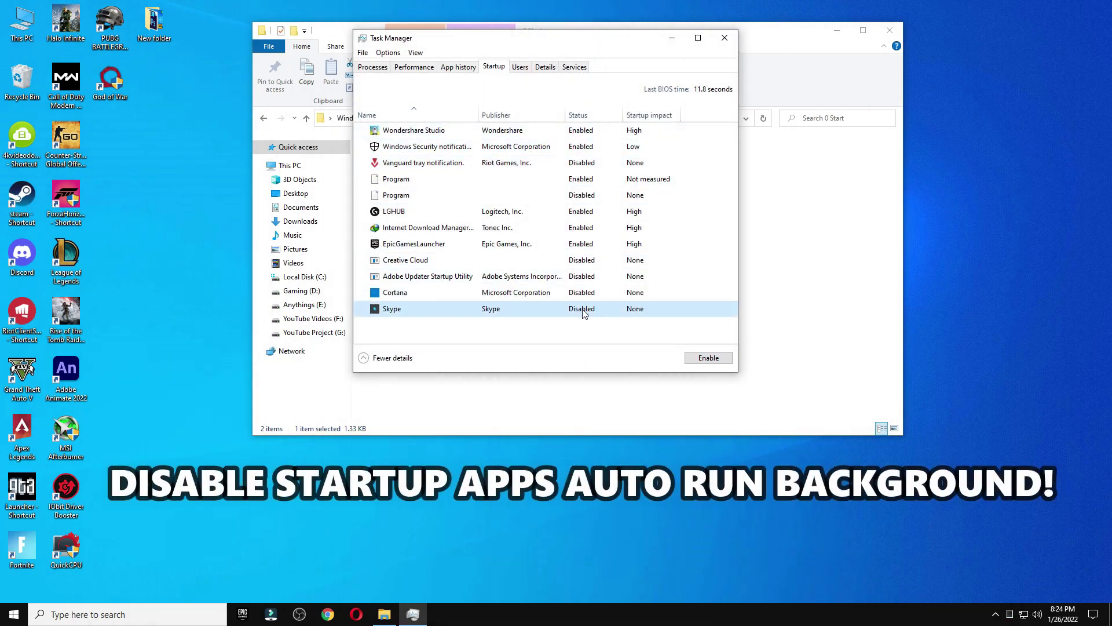
click(708, 357)
click(705, 359)
- Check the startup status of Cortana, Adobe Updater Startup Utility, Creative Cloud and Vanguard tray notification, and close Task Manager
click(485, 294)
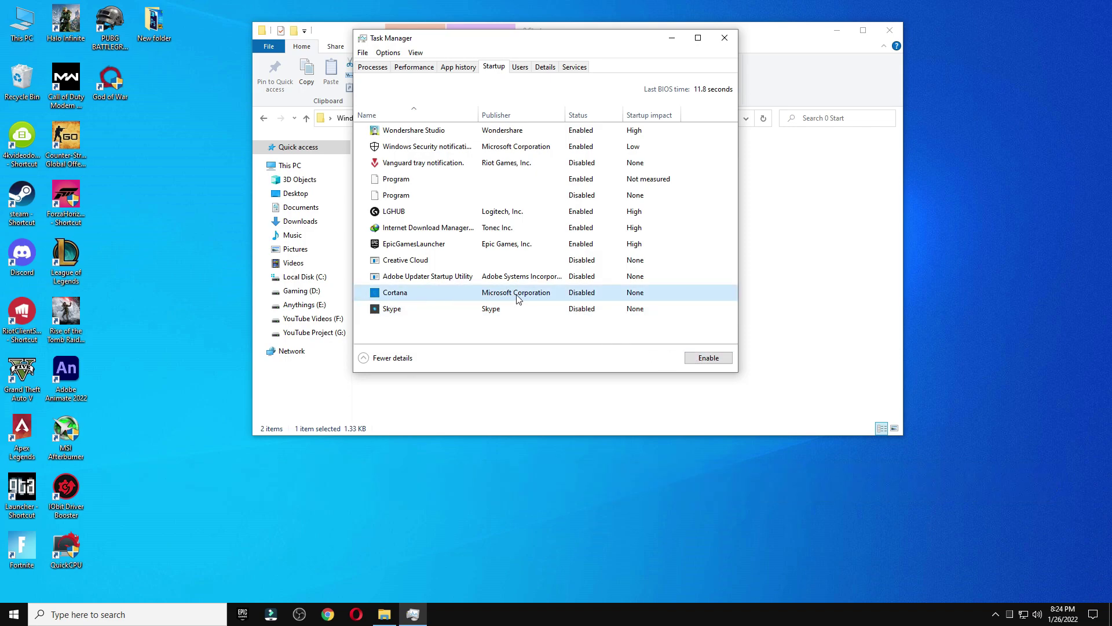
click(455, 282)
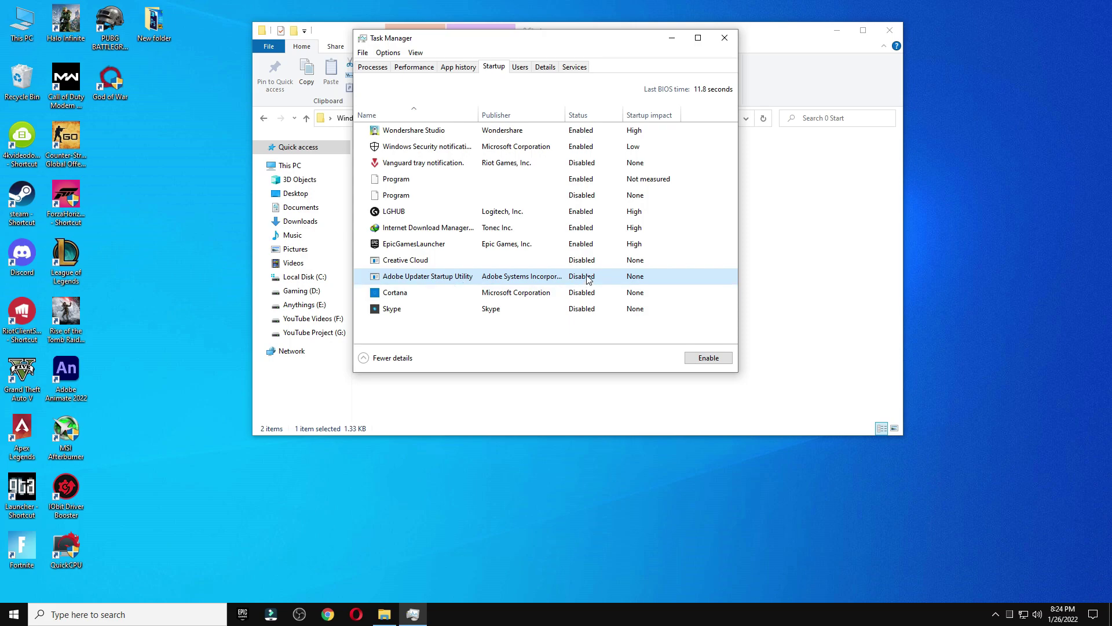
click(489, 262)
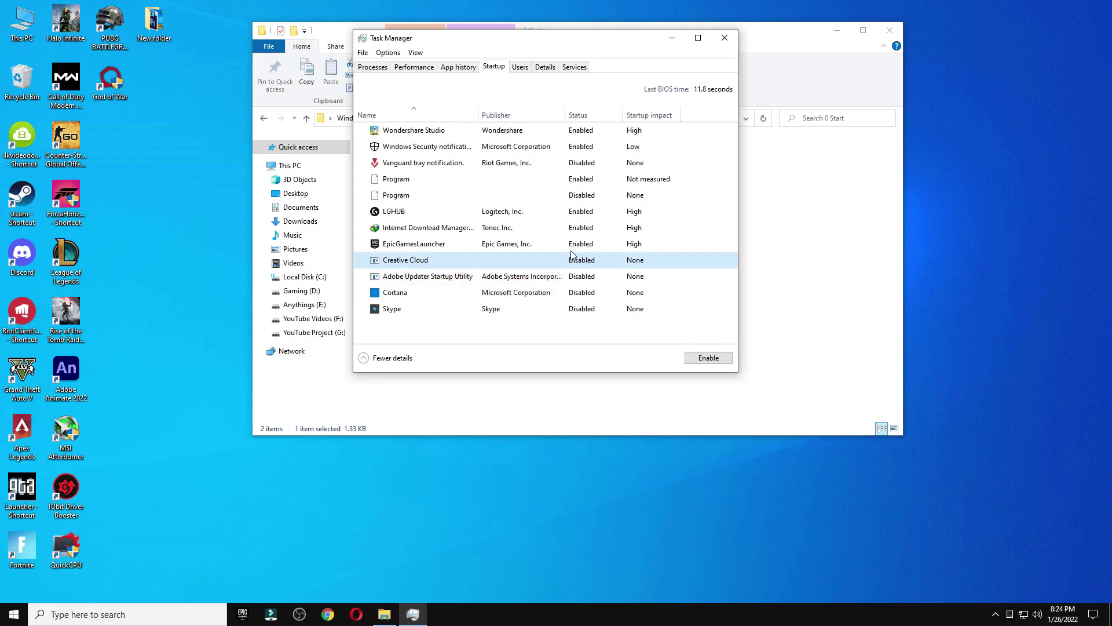
click(565, 166)
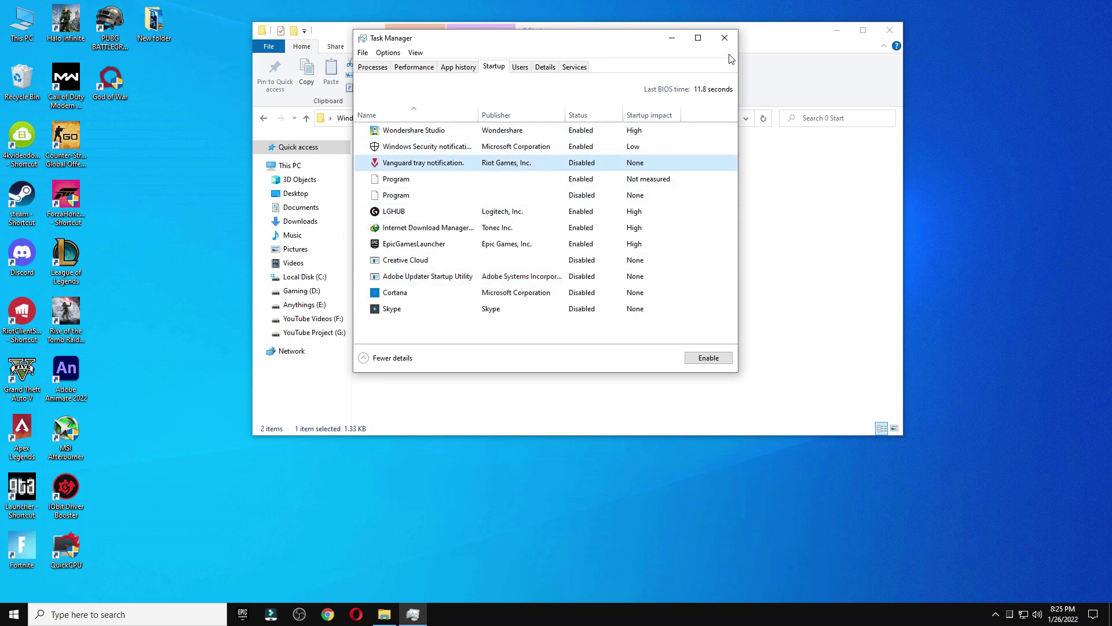
click(725, 38)
- With Windows Settings open, merge the Optimize ALL Windows Settings file from the 1 Performance Options folder into the registry
click(264, 118)
double_click(376, 168)
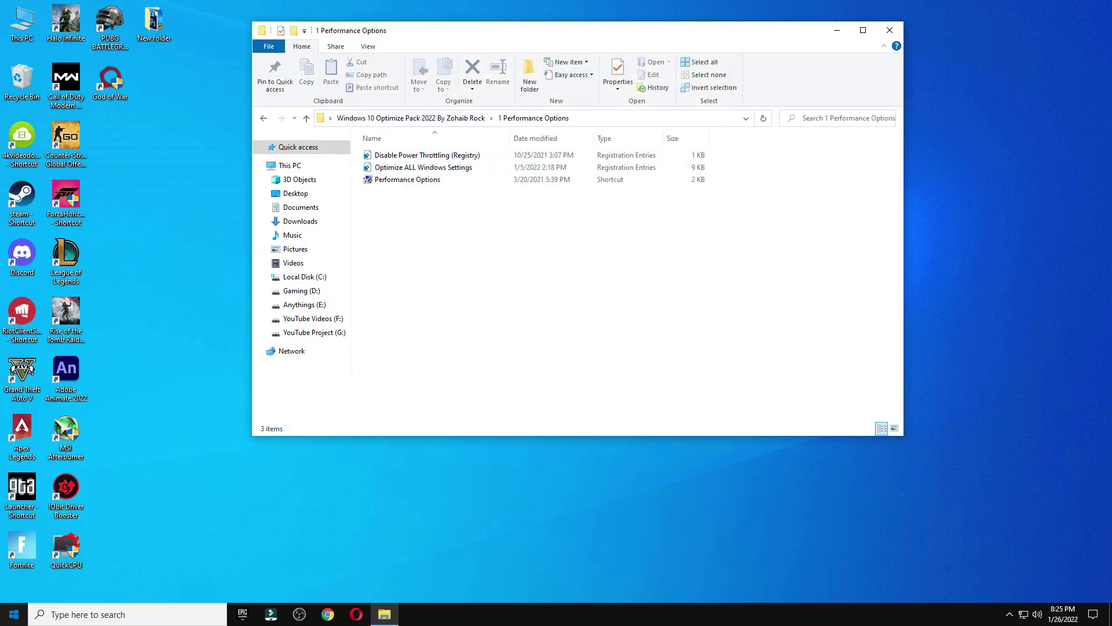
click(14, 614)
click(48, 560)
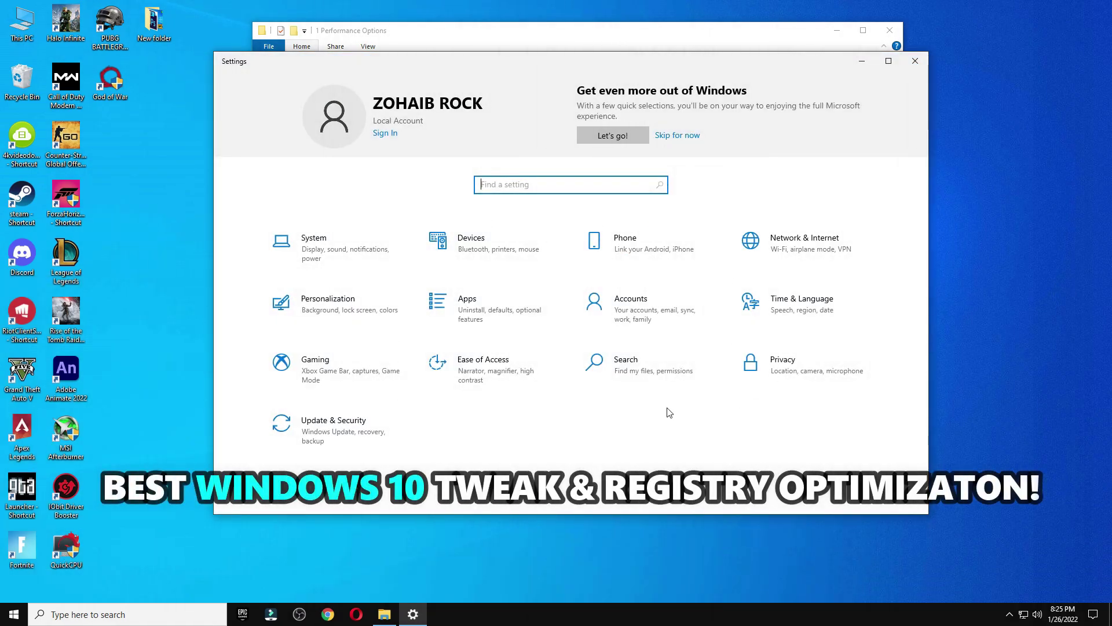
click(549, 39)
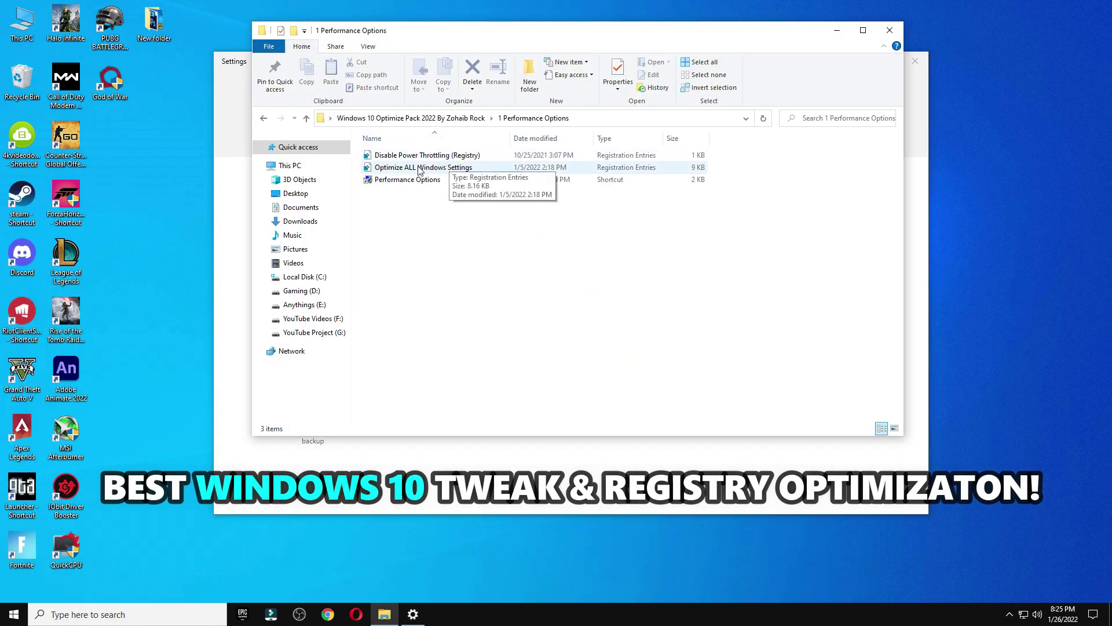
double_click(444, 168)
click(497, 393)
click(639, 323)
click(688, 311)
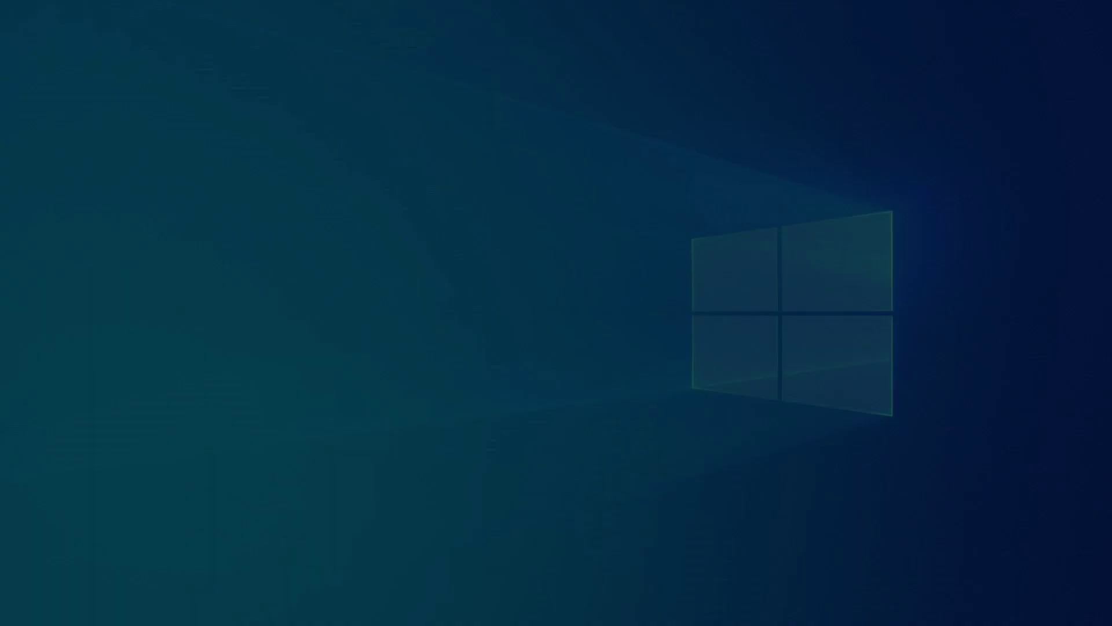
- Merge the Disable Power Throttling (Registry) file into the registry and close Windows Settings
click(496, 380)
click(640, 324)
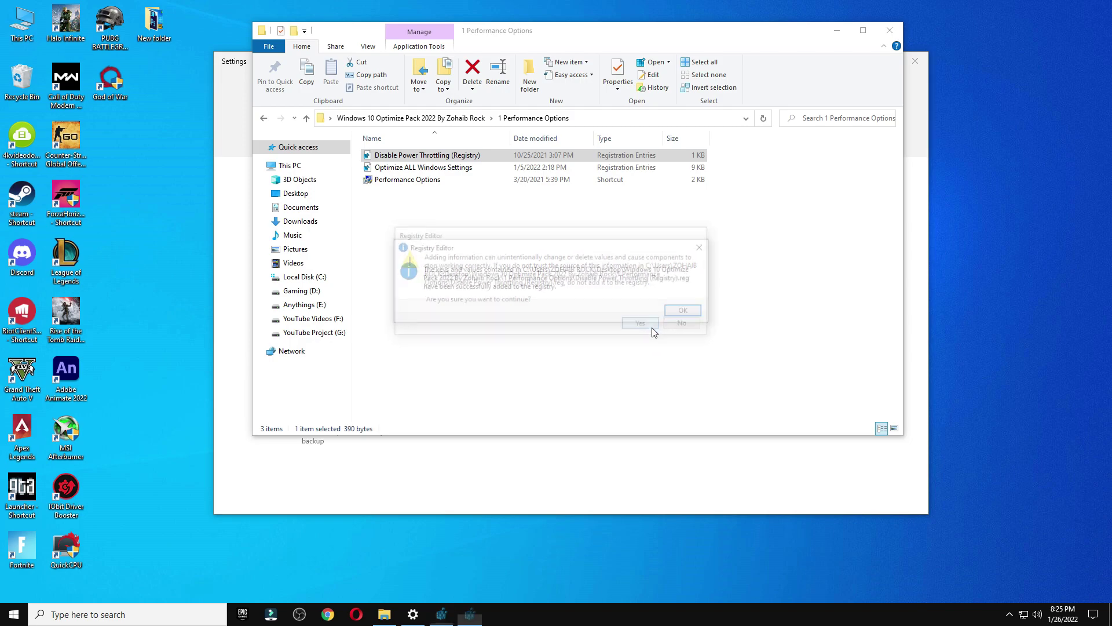
click(697, 315)
click(232, 181)
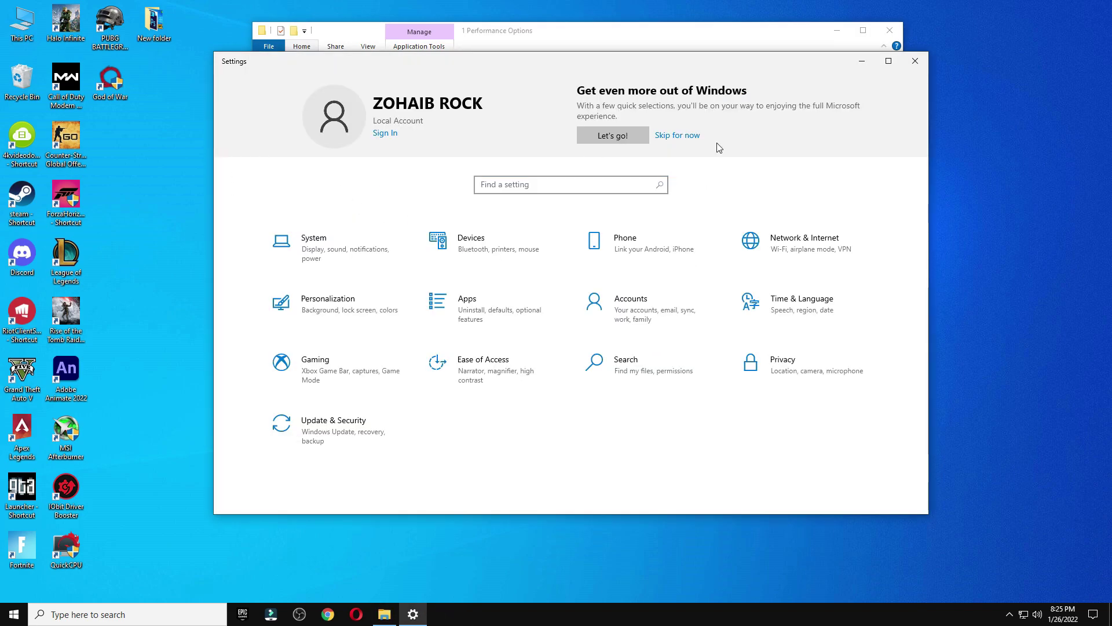
click(915, 61)
- Open the Performance Options shortcut and apply "Let Windows choose what's best for my computer" for the visual effects
double_click(417, 180)
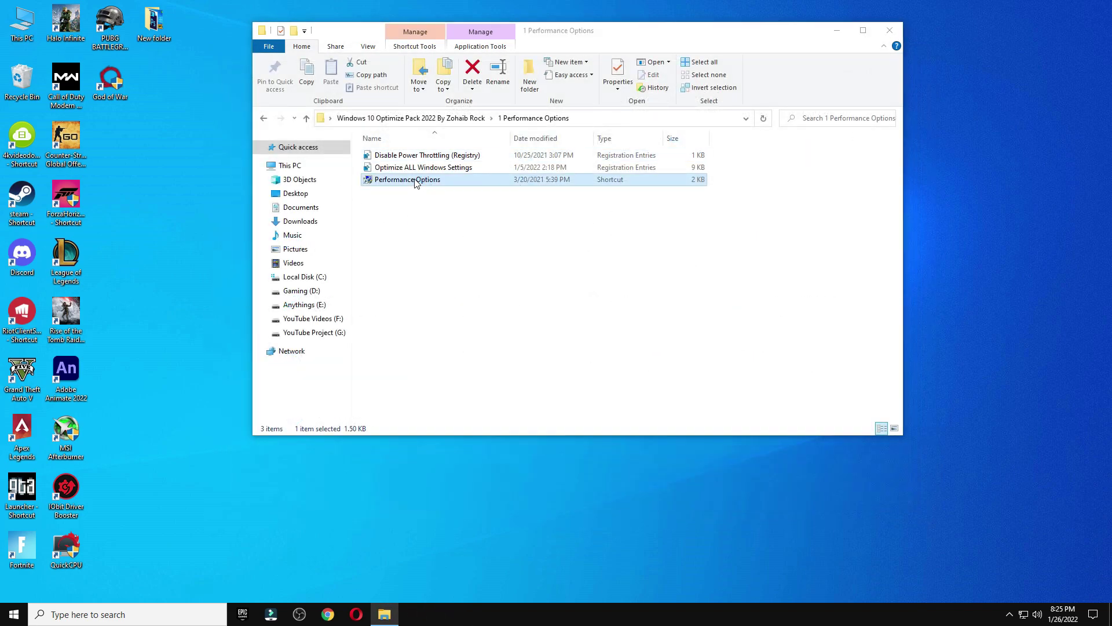
drag(302, 111, 502, 82)
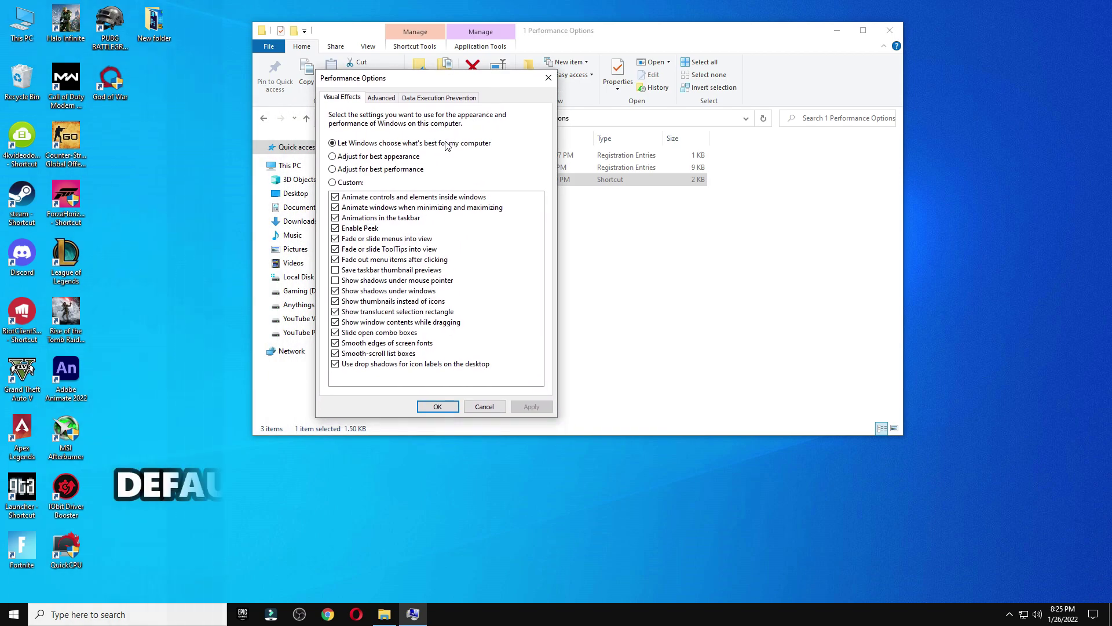
click(382, 168)
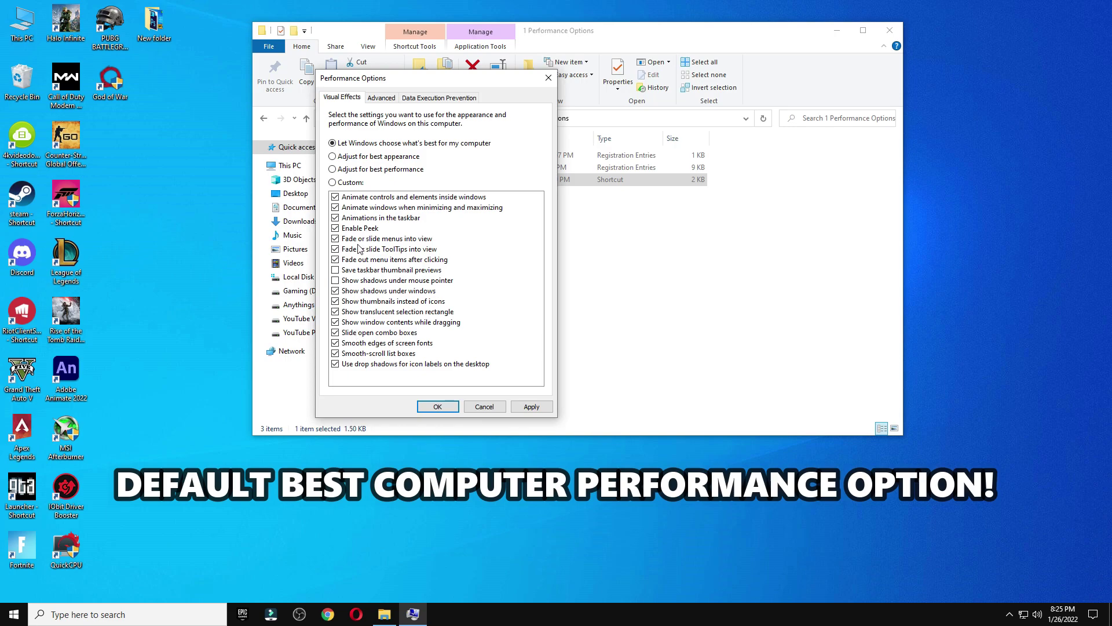
click(527, 405)
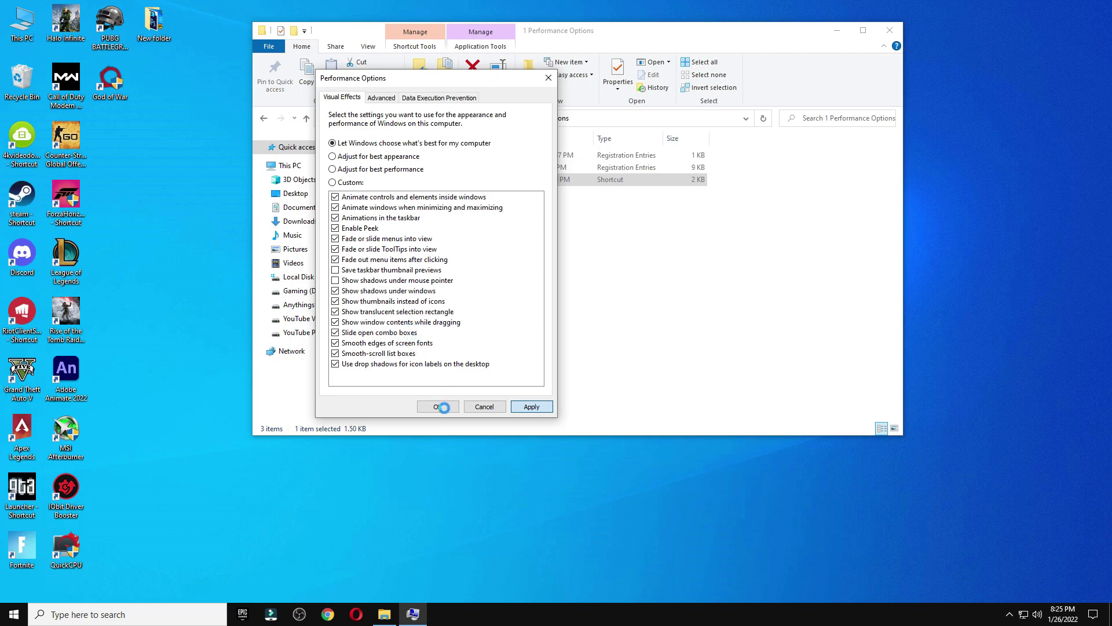
click(443, 408)
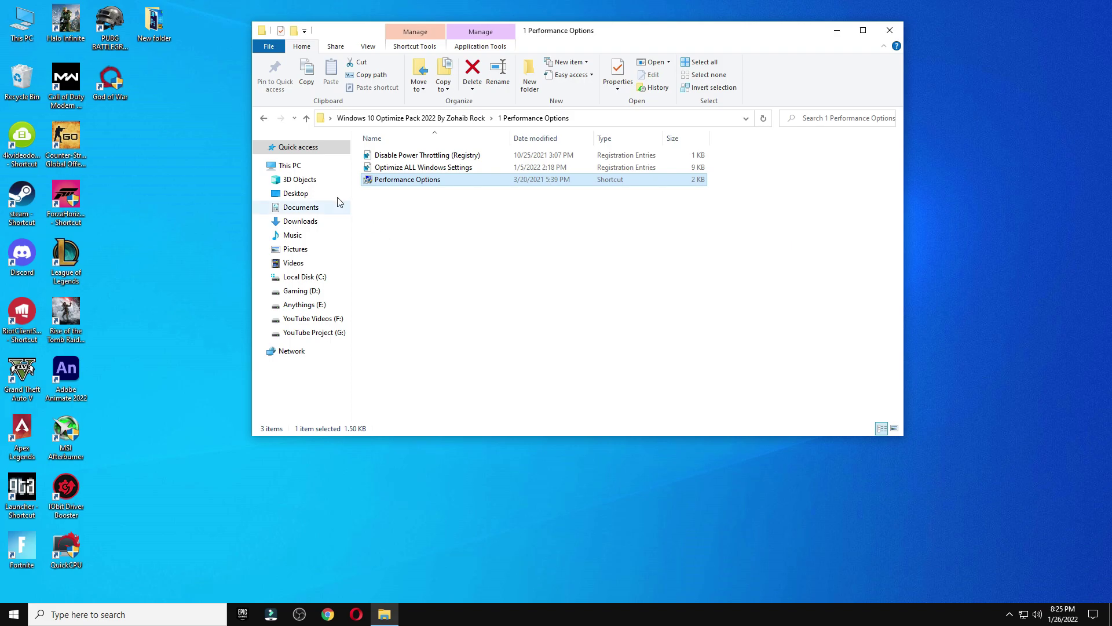
- Run the Delete Prefetch Files, Delete Temporary Files and Delete Windows Update Cache scripts from the 2 Cleanup folder
click(263, 118)
double_click(400, 179)
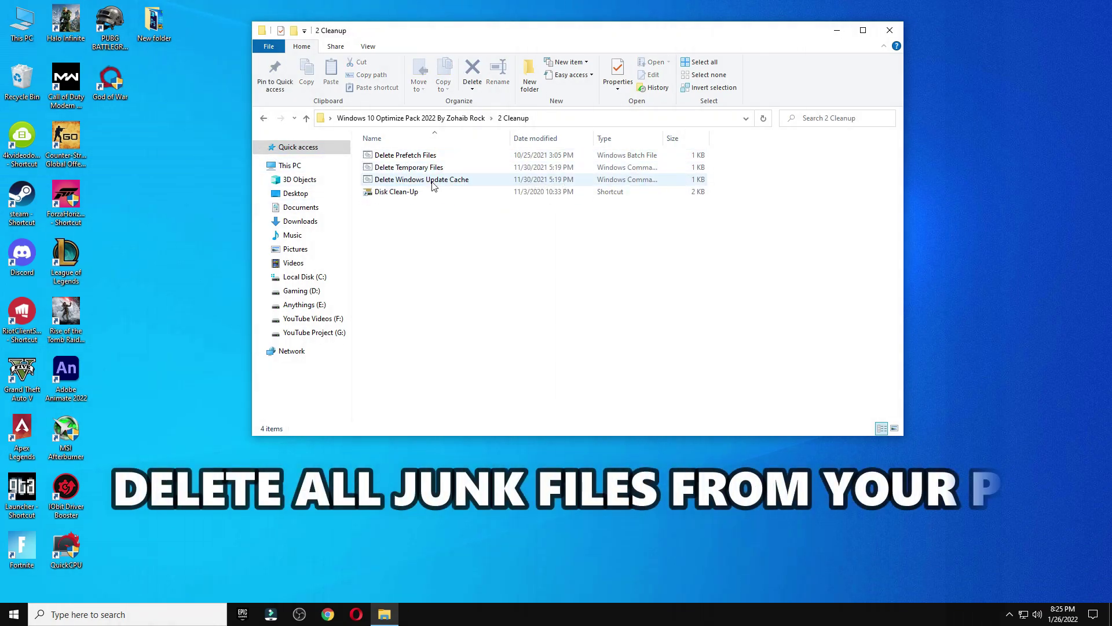
click(414, 156)
double_click(411, 167)
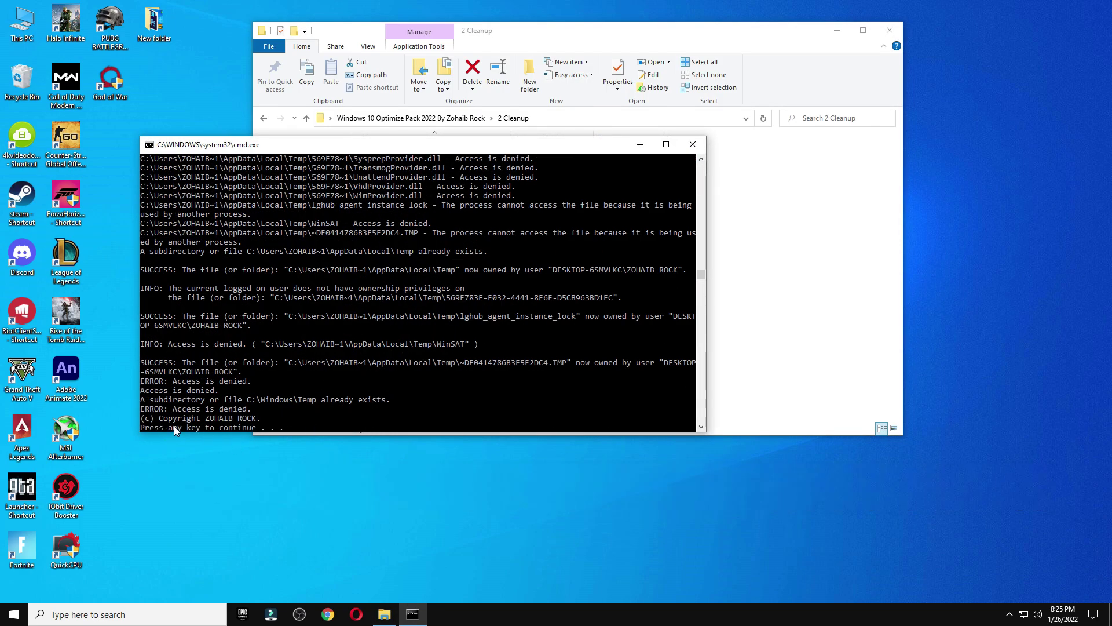
key(Return)
double_click(405, 179)
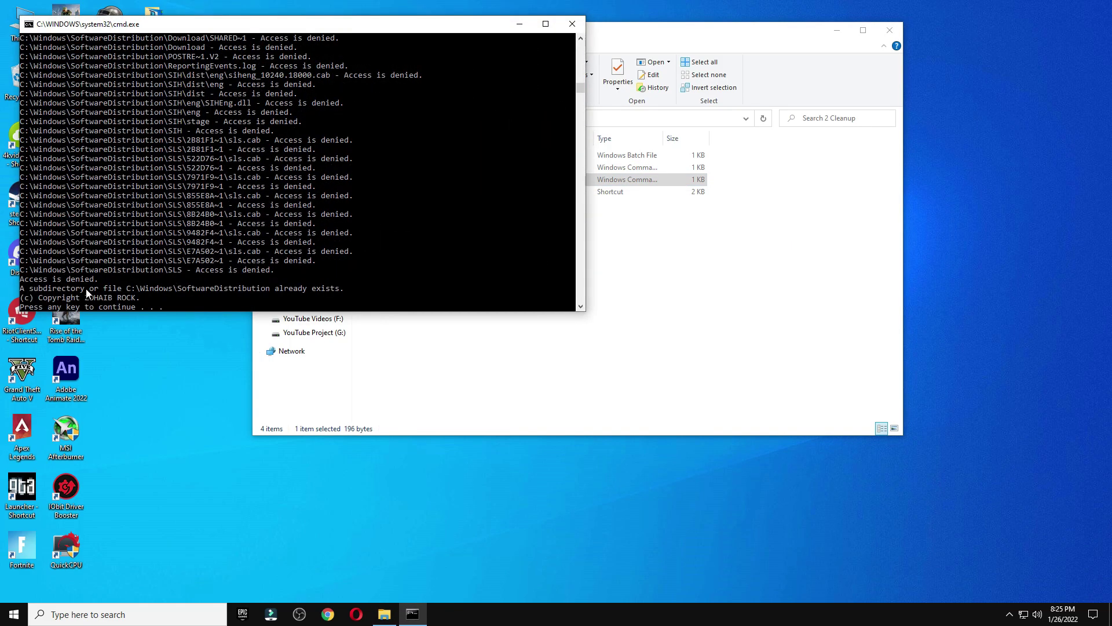
key(Return)
- Run Disk Clean-Up on drive C:, including DirectX Shader Cache, Delivery Optimization Files, Recycle Bin, Temporary files and Thumbnails, and confirm the deletion
double_click(398, 191)
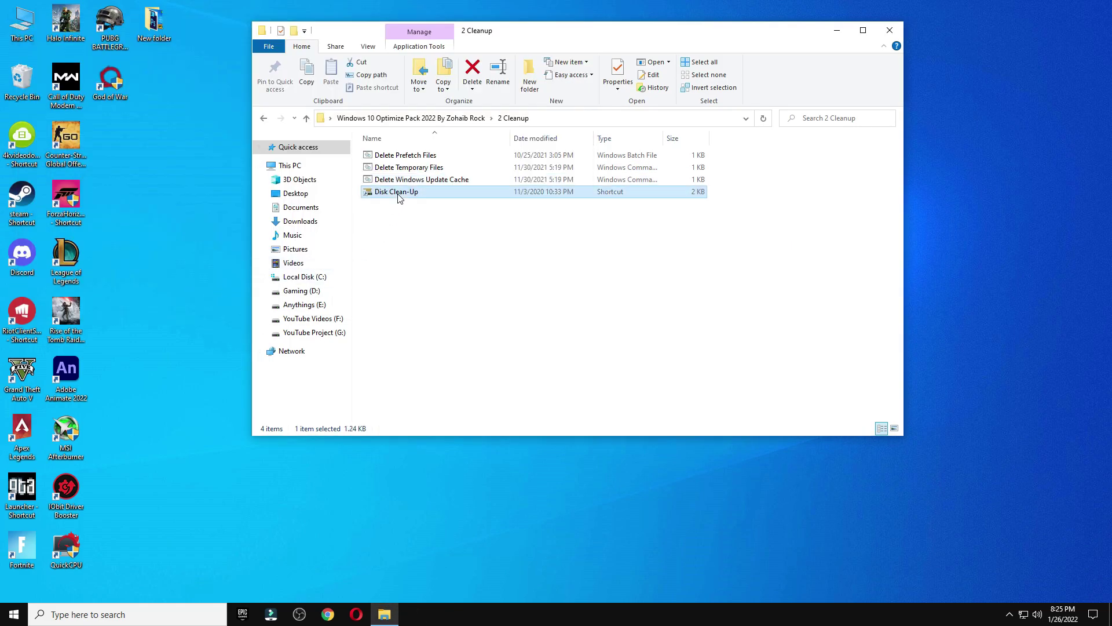
click(890, 30)
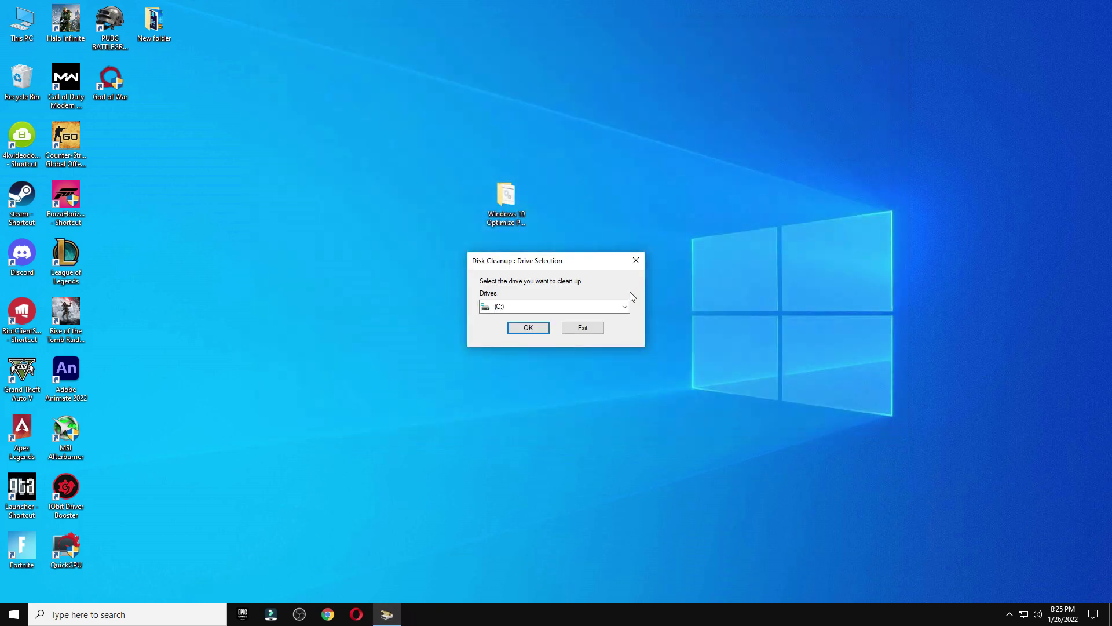
click(541, 328)
drag(187, 44, 397, 93)
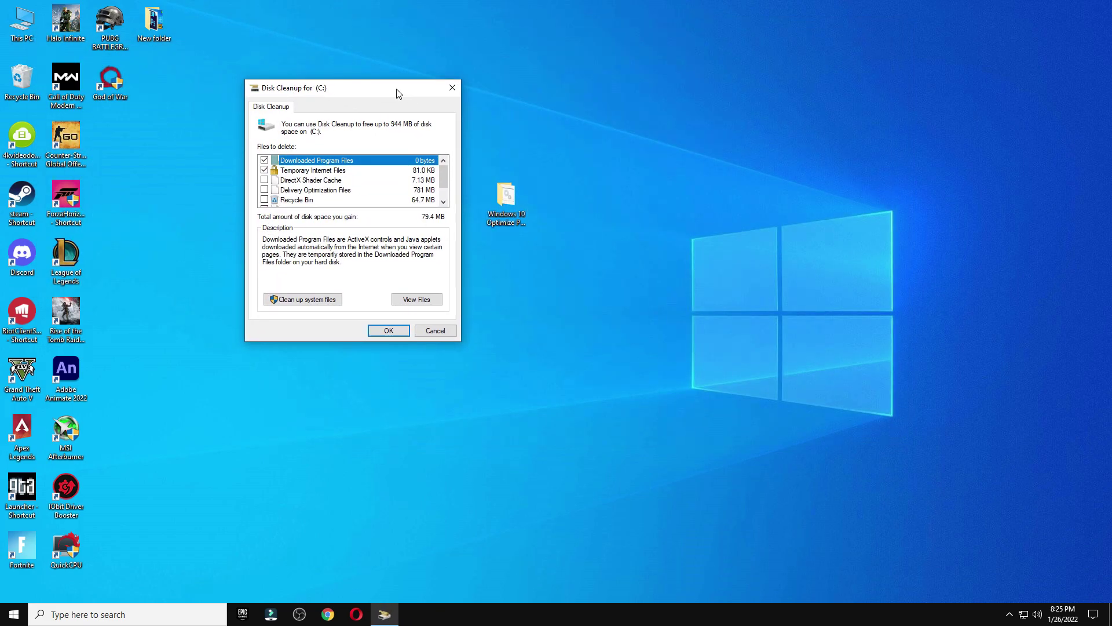
click(265, 200)
scroll(283, 200, down, 1)
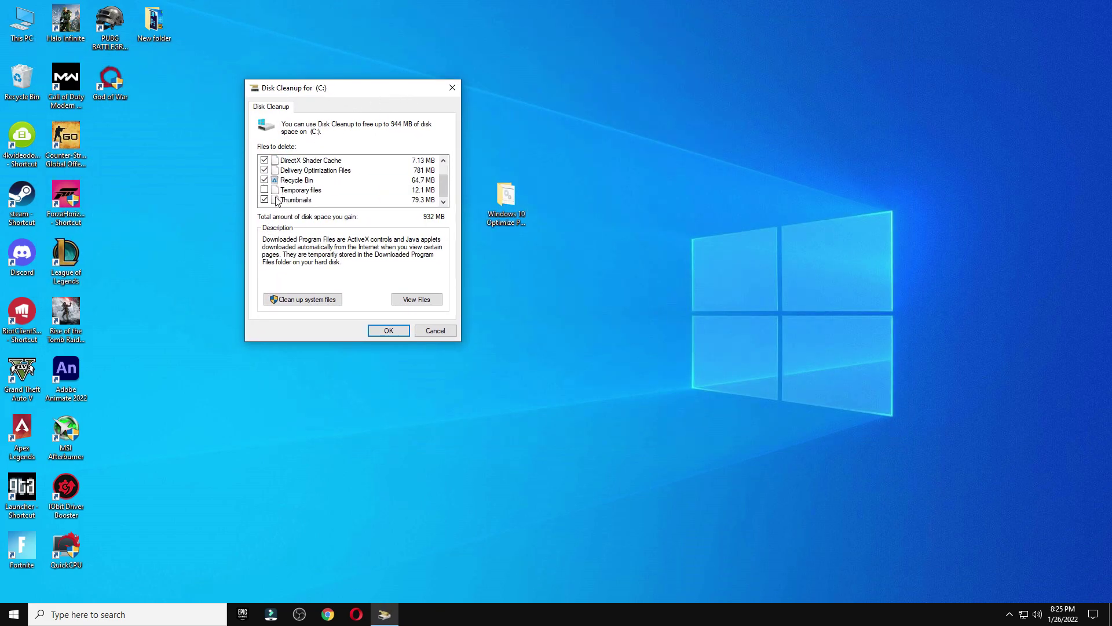
click(389, 330)
click(555, 317)
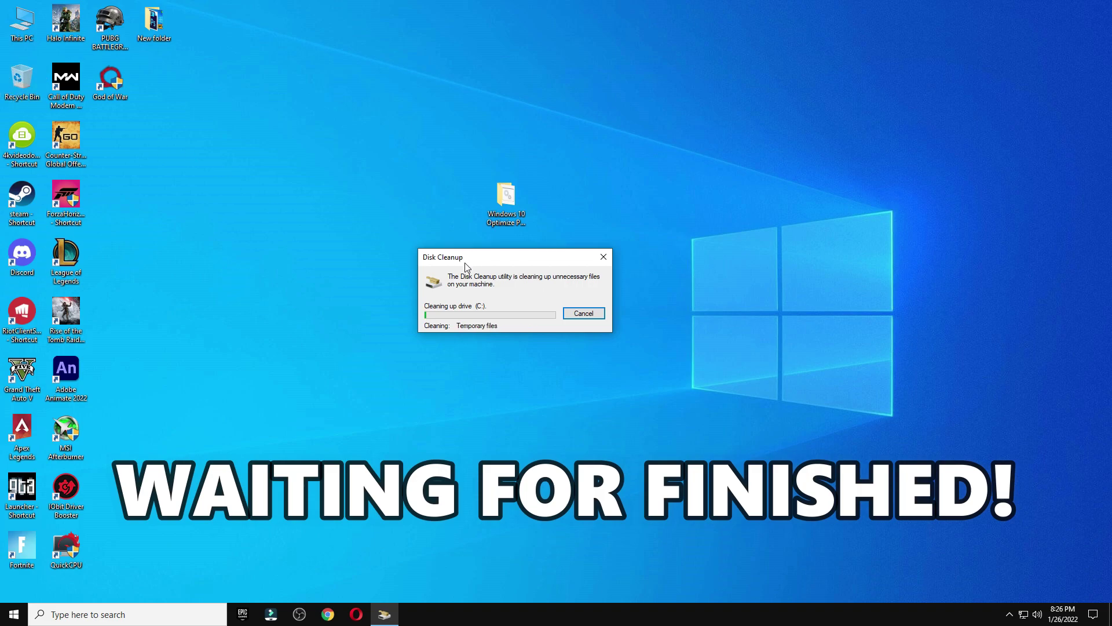
- Reopen the Windows 10 Optimize Pack folder, open 3 GPU Best Settings in a maximized window and enlarge its folder icons
double_click(509, 214)
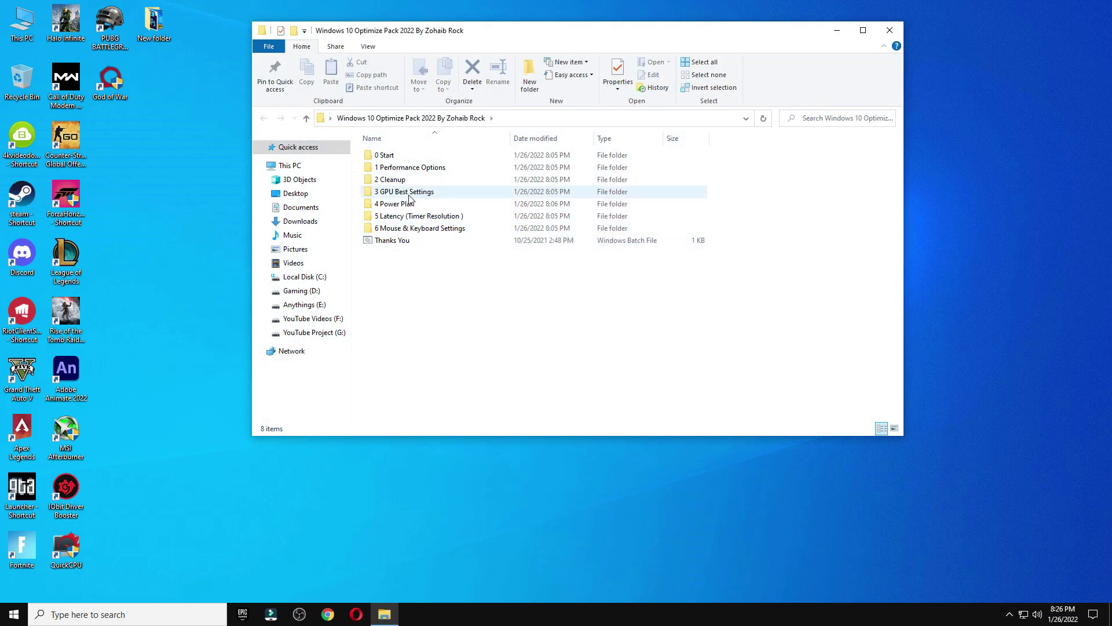
double_click(474, 192)
click(863, 29)
right_click(551, 245)
mouse_move(599, 251)
click(718, 251)
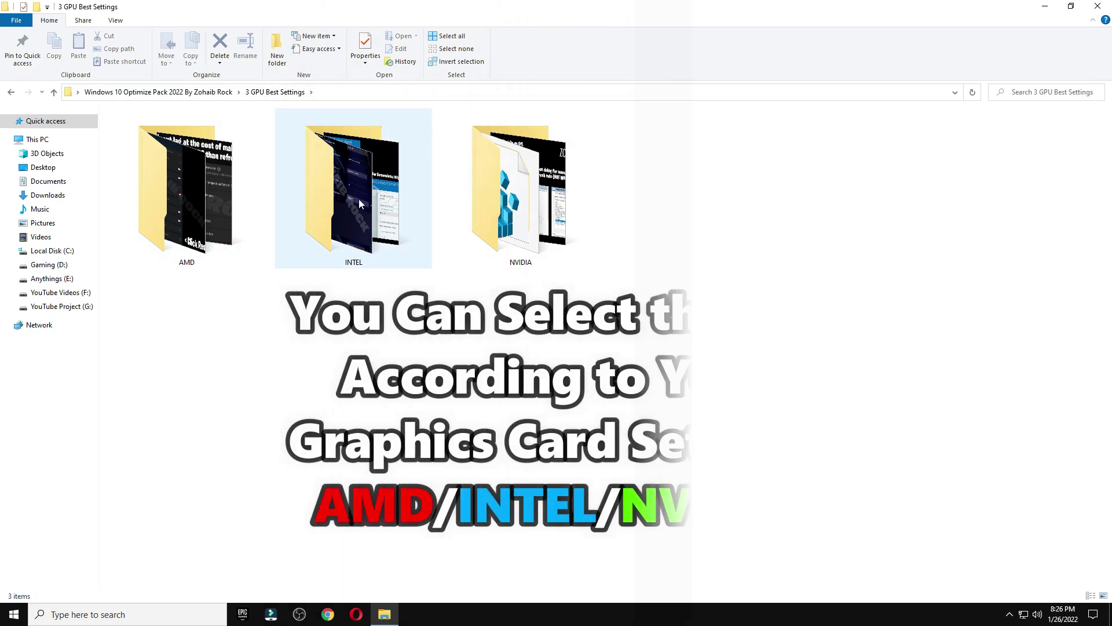
- View the three recommended settings pictures in the AMD folder, starting with AMD ADVANCE SETTING 1, and close the viewer
double_click(178, 189)
double_click(145, 159)
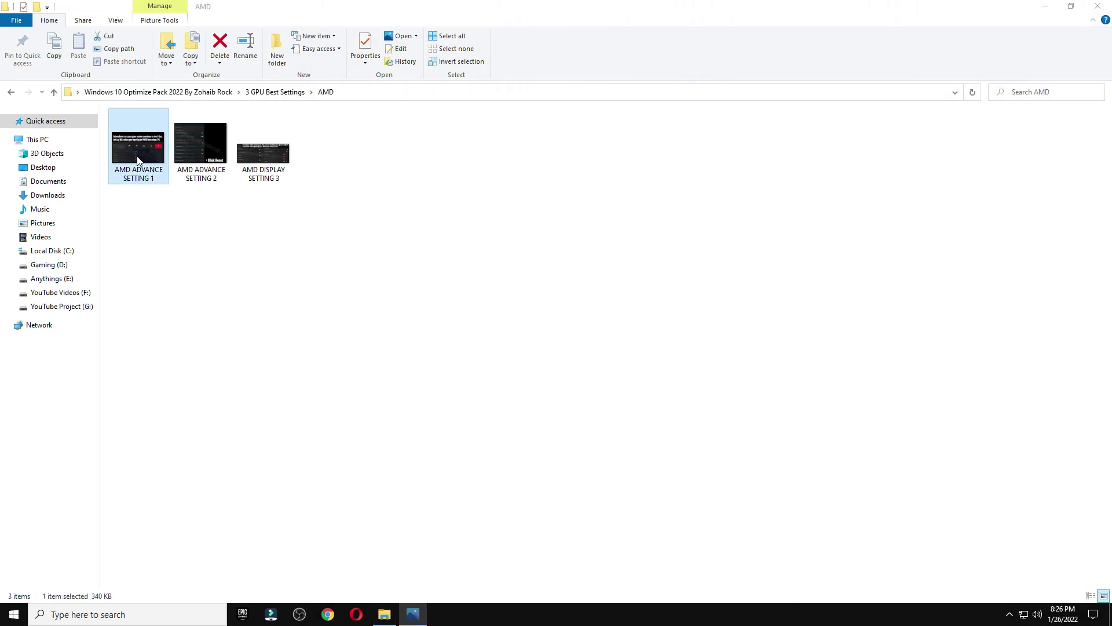
key(Right)
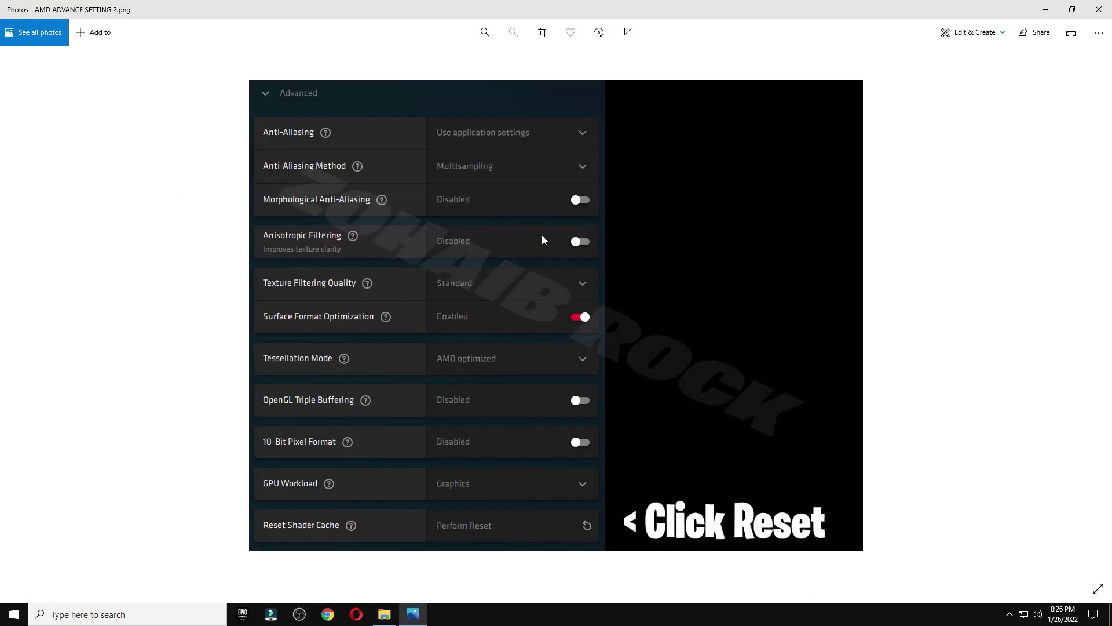
key(Right)
click(1098, 9)
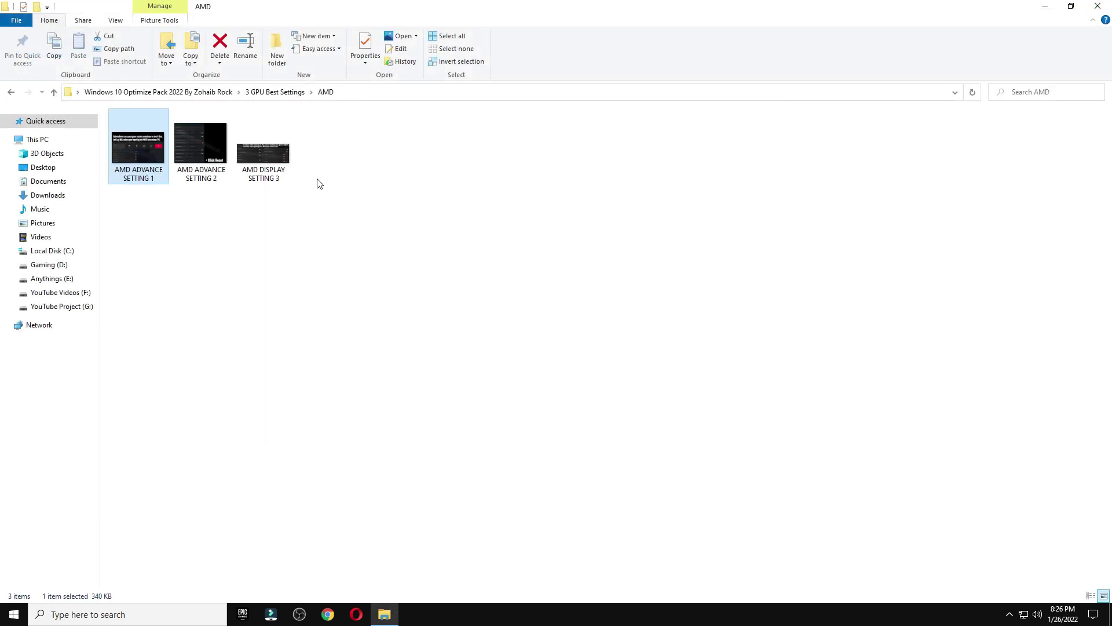
- View the Intel Graphics Command Center and Intel HD Graphics Control Panel pictures in the INTEL folder and close the viewer
key(alt+Up)
double_click(355, 179)
double_click(138, 144)
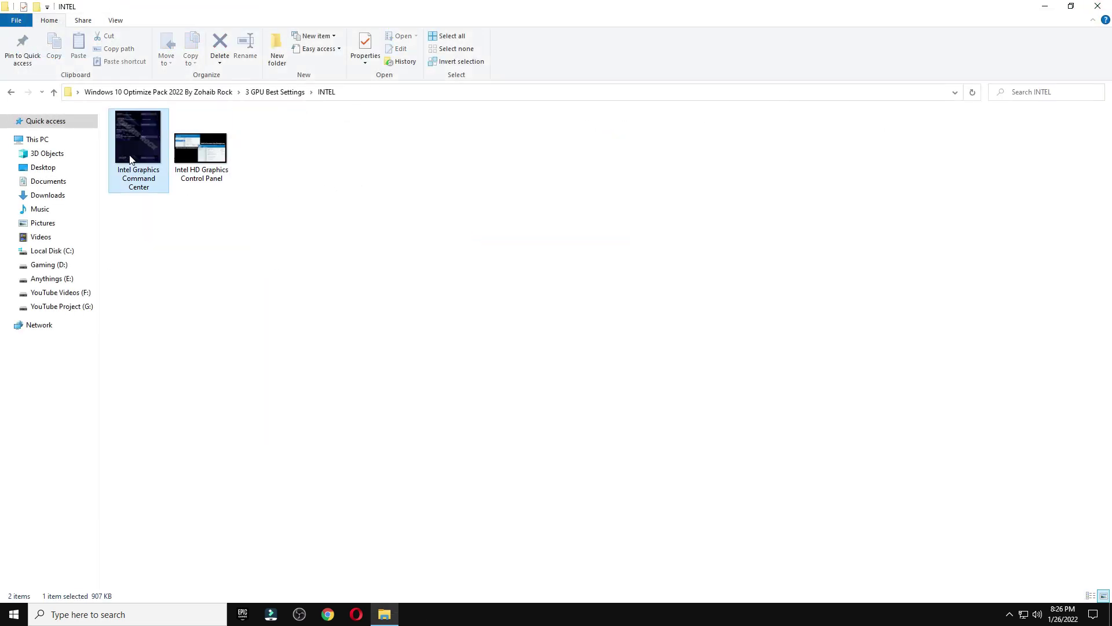
key(Right)
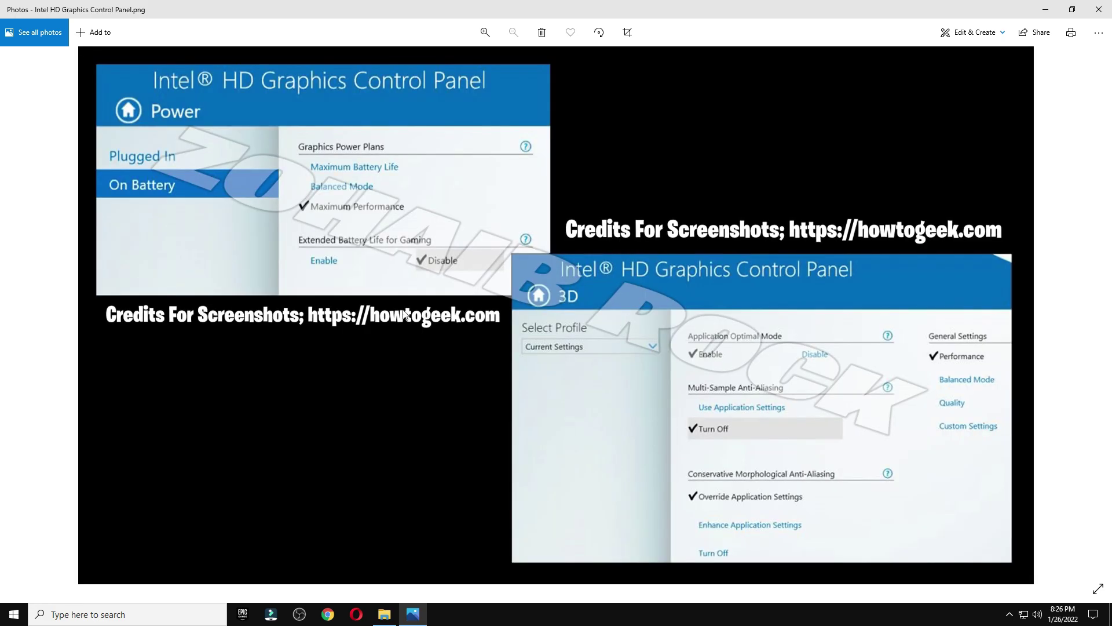
click(1098, 9)
- View the NVIDIA Settings (Manage 3D Settings) picture in the NVIDIA folder and close the viewer
key(alt+Up)
double_click(525, 181)
double_click(138, 149)
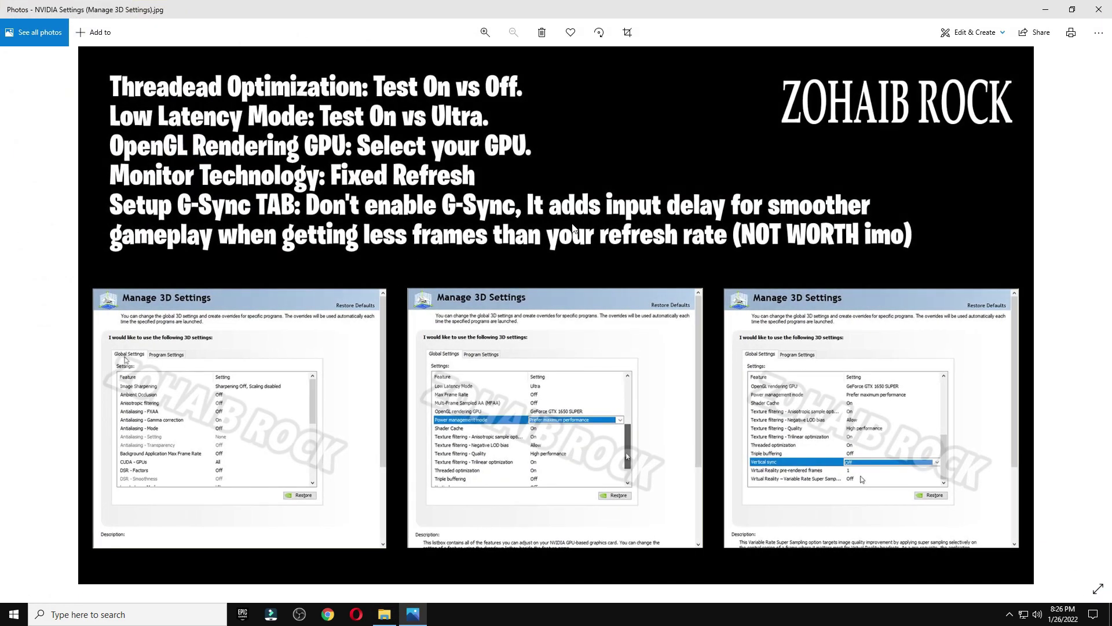
click(1071, 10)
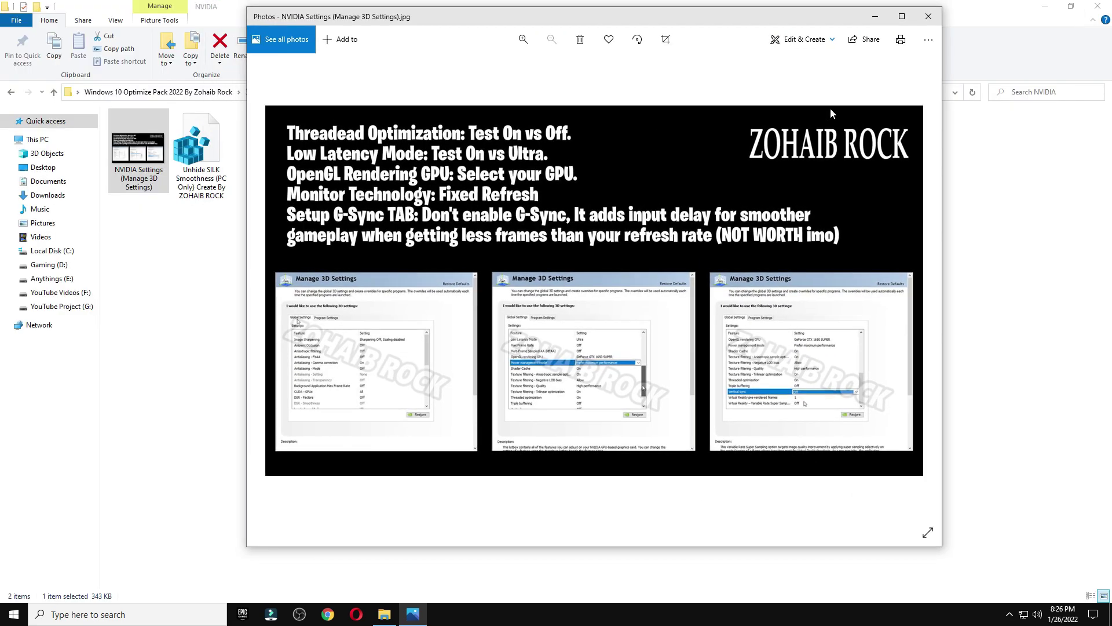
click(933, 24)
- Merge the Unhide SILK Smoothness (PC Only) file into the registry and restore the folder window to its smaller size
double_click(193, 152)
click(496, 380)
click(643, 328)
click(686, 311)
click(1071, 6)
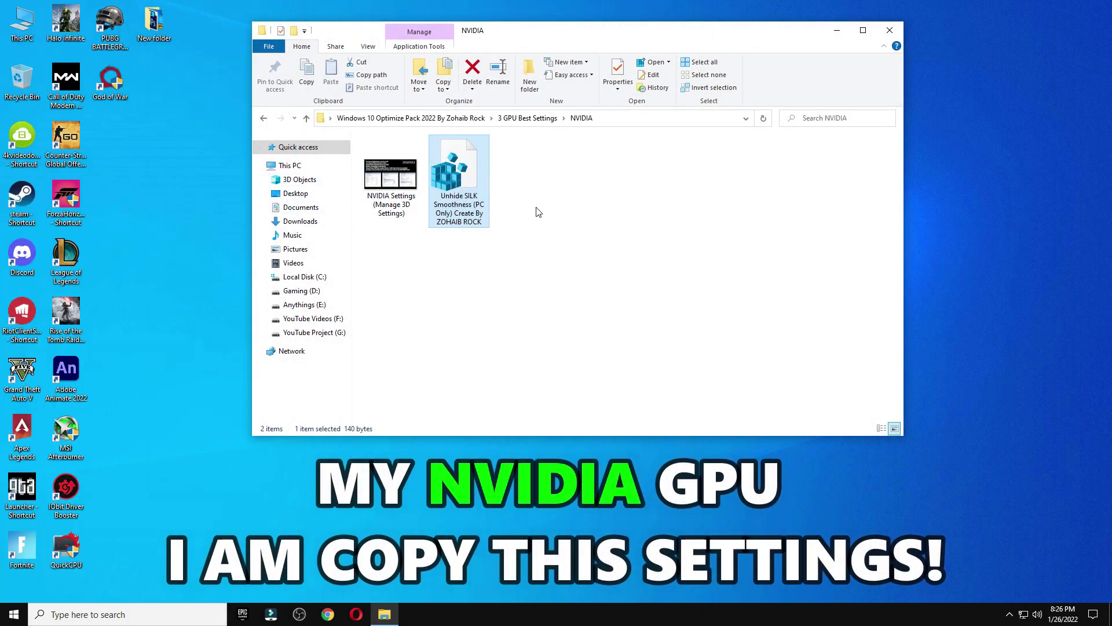
- Open NVIDIA Control Panel from the desktop and go to the Manage 3D settings page
right_click(982, 139)
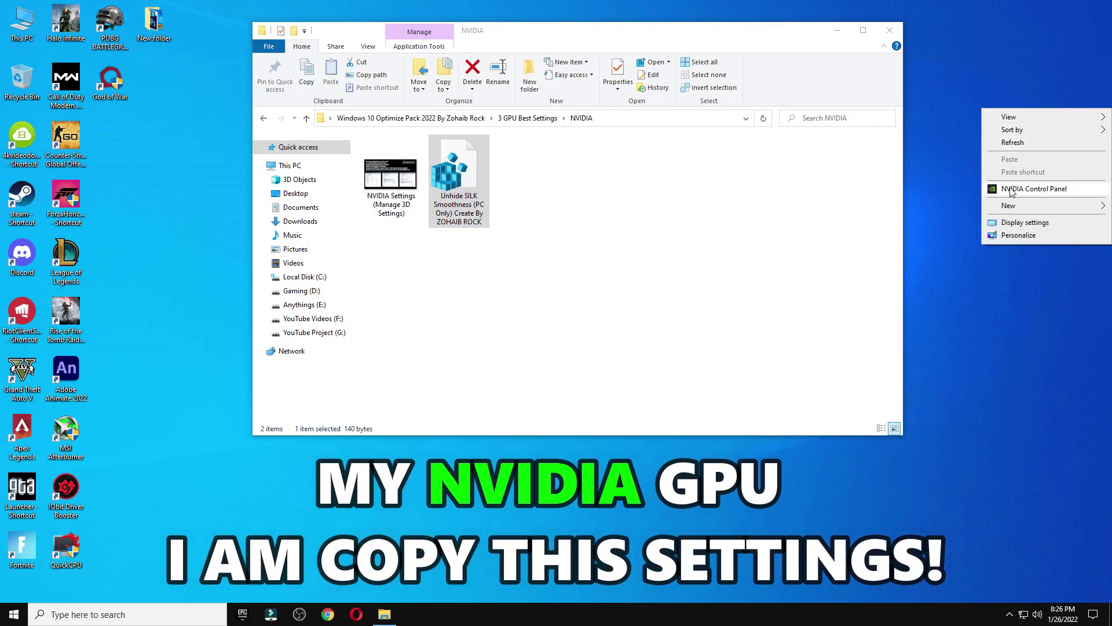
click(1034, 189)
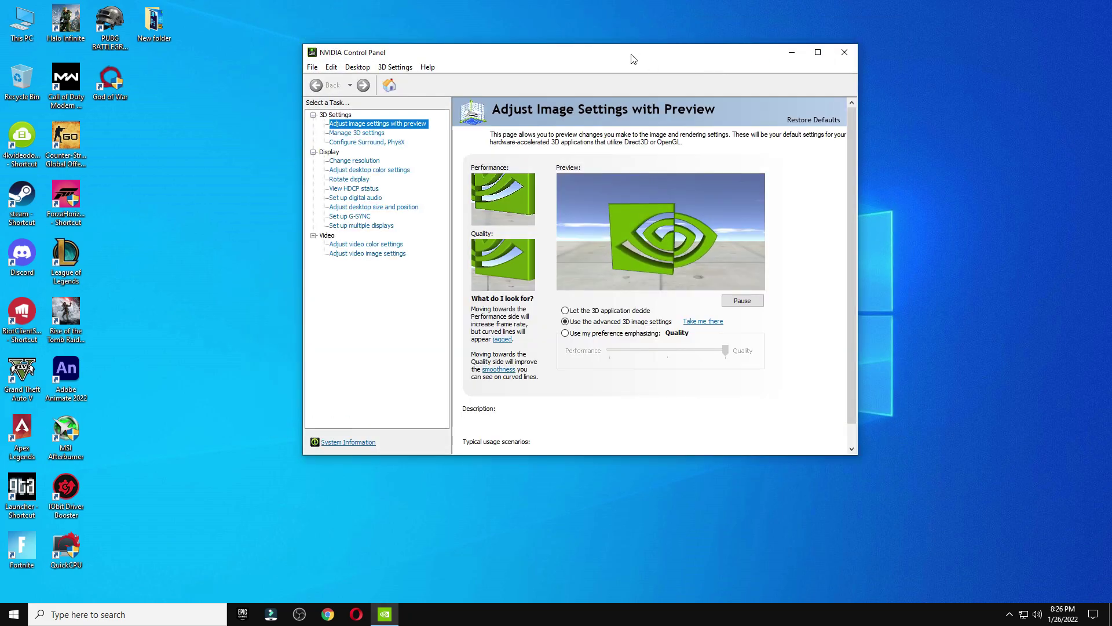
drag(631, 51, 621, 41)
mouse_move(631, 307)
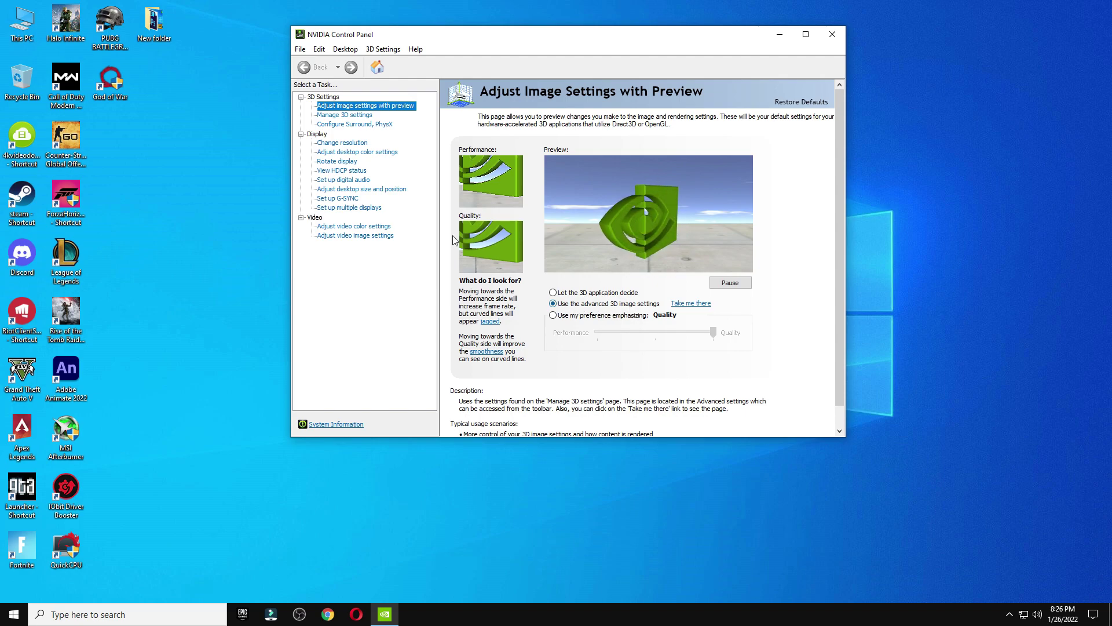
click(351, 114)
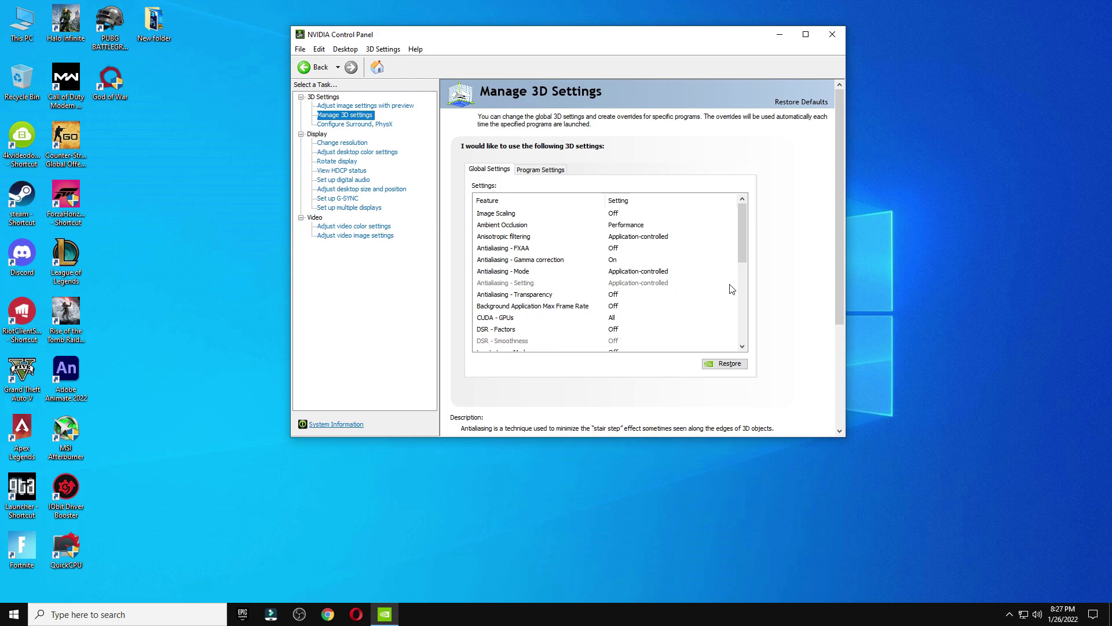
- Set the OpenGL rendering GPU to NVIDIA GeForce GTX 1080 in the global 3D settings
drag(739, 263, 737, 301)
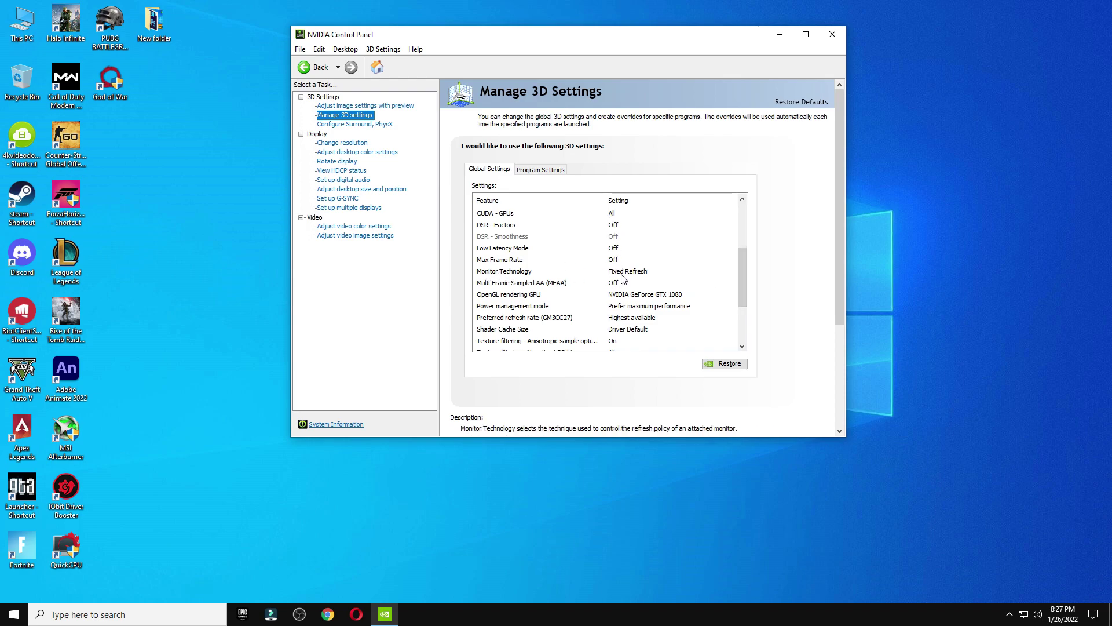
click(642, 298)
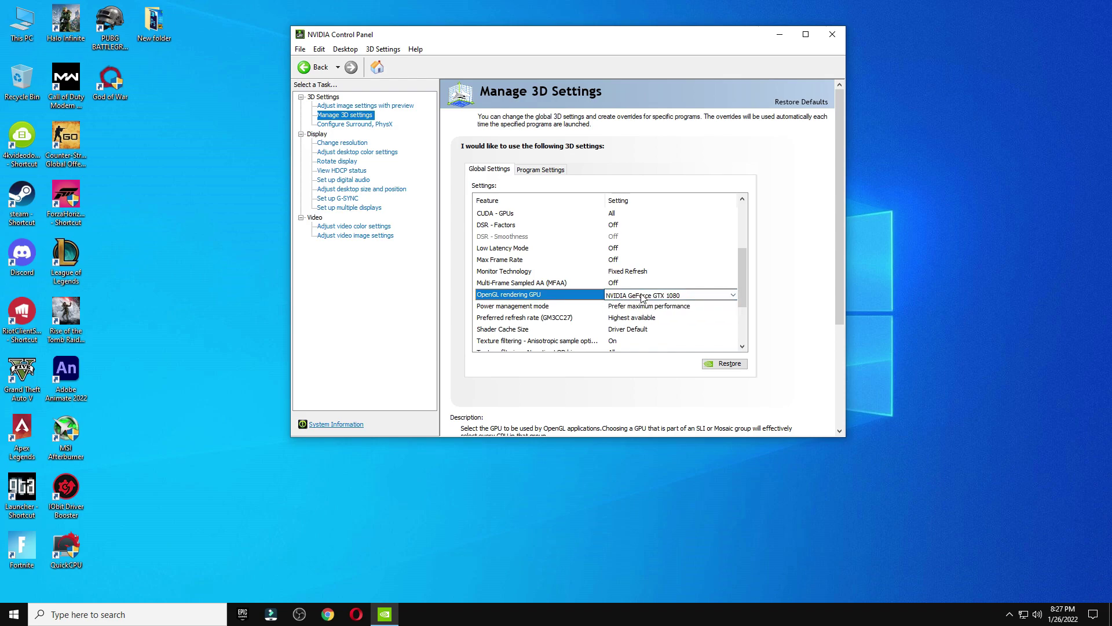
click(643, 298)
click(659, 317)
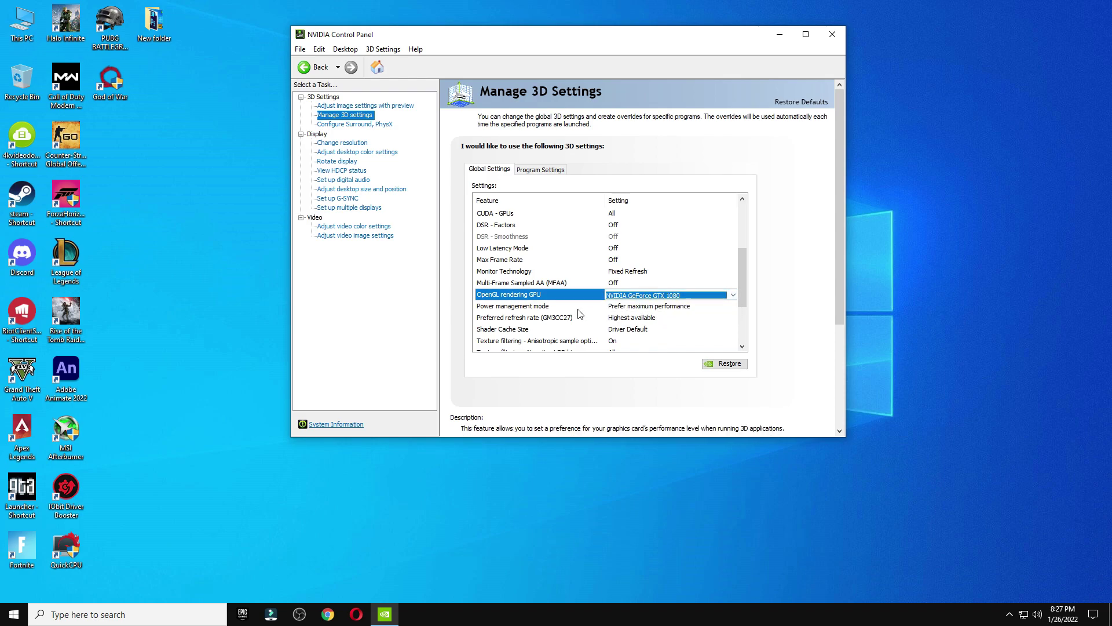
- Set Power management mode to Prefer maximum performance in the global 3D settings
click(542, 307)
click(631, 307)
click(648, 336)
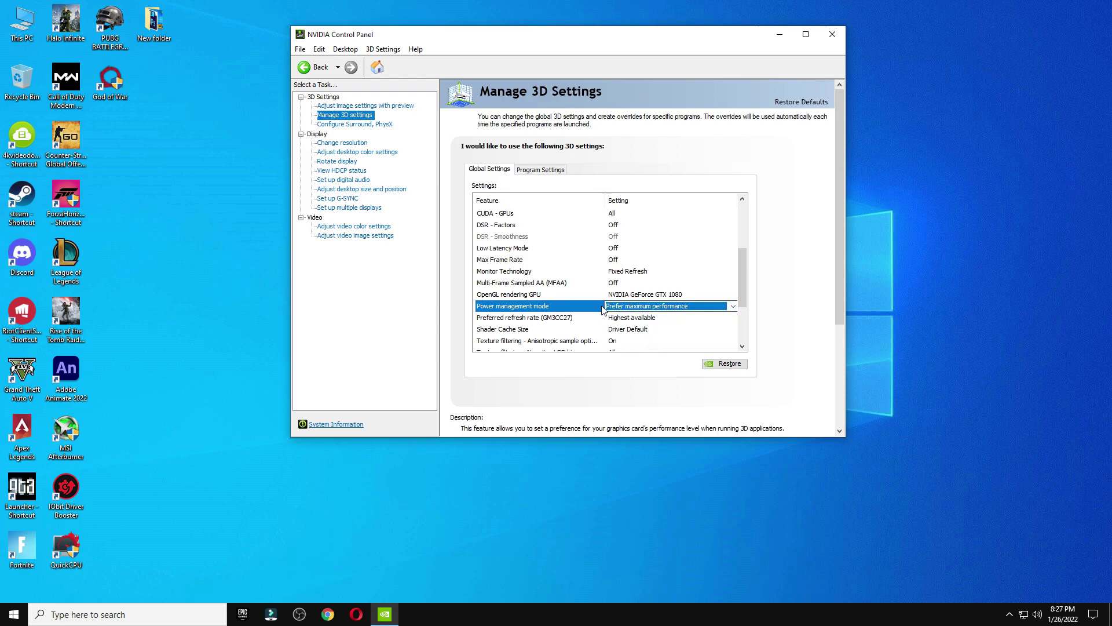
- Set Texture filtering - Quality to High performance in the global 3D settings
click(541, 318)
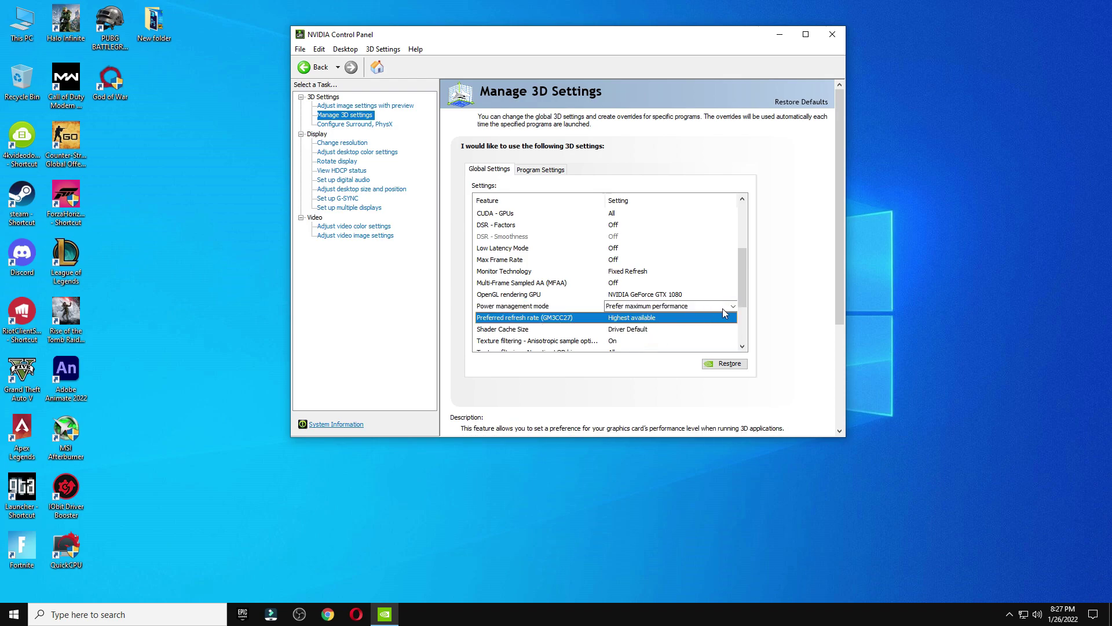
scroll(741, 301, down, 2)
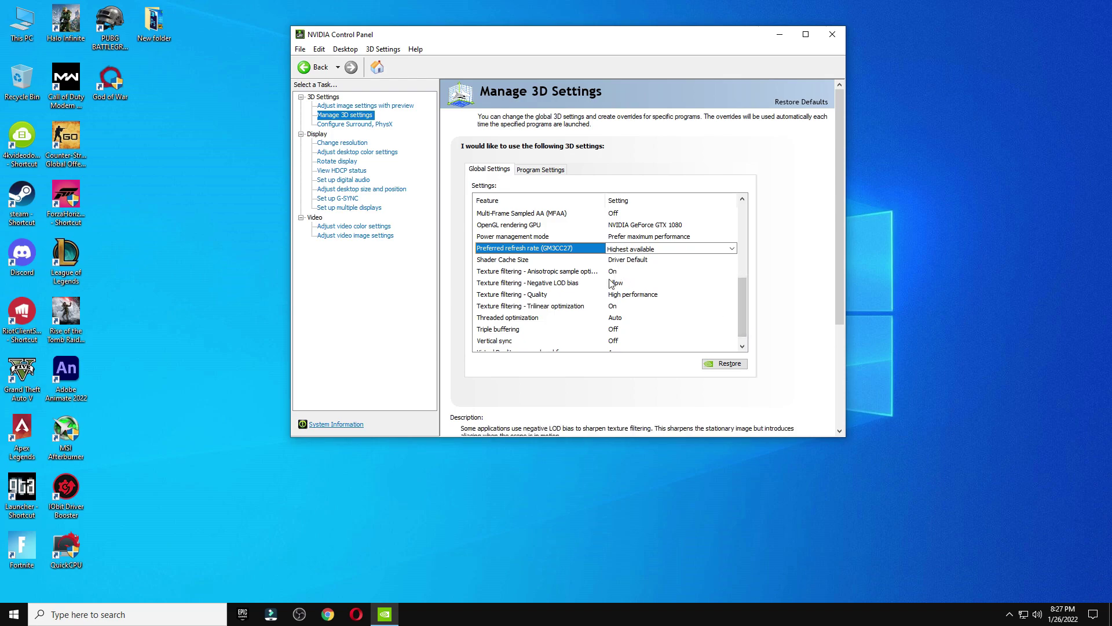
click(519, 299)
click(637, 294)
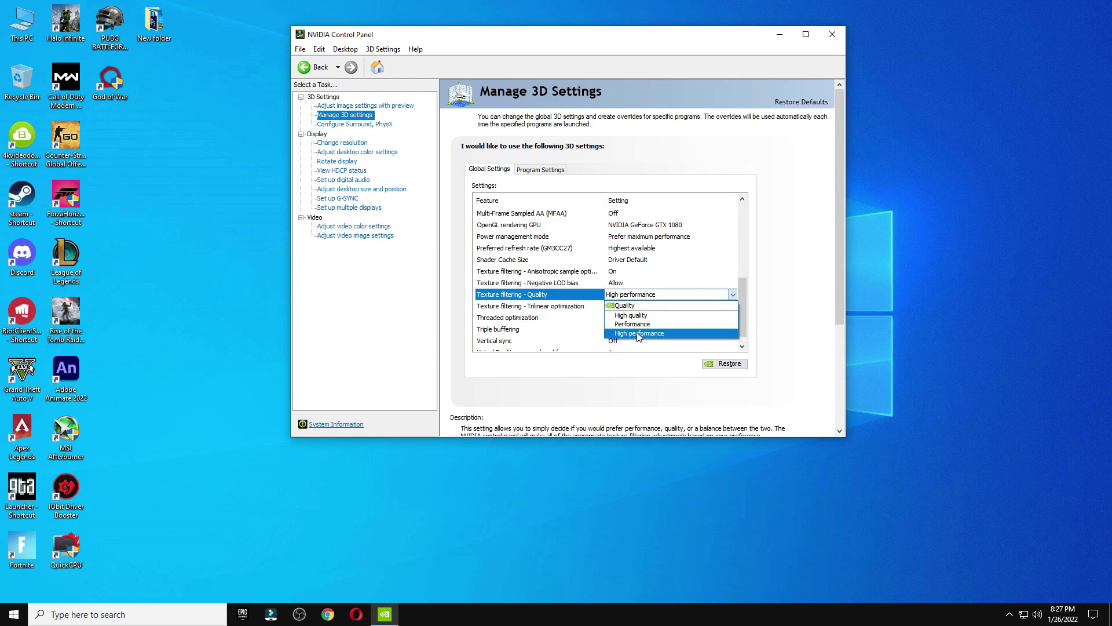
click(639, 334)
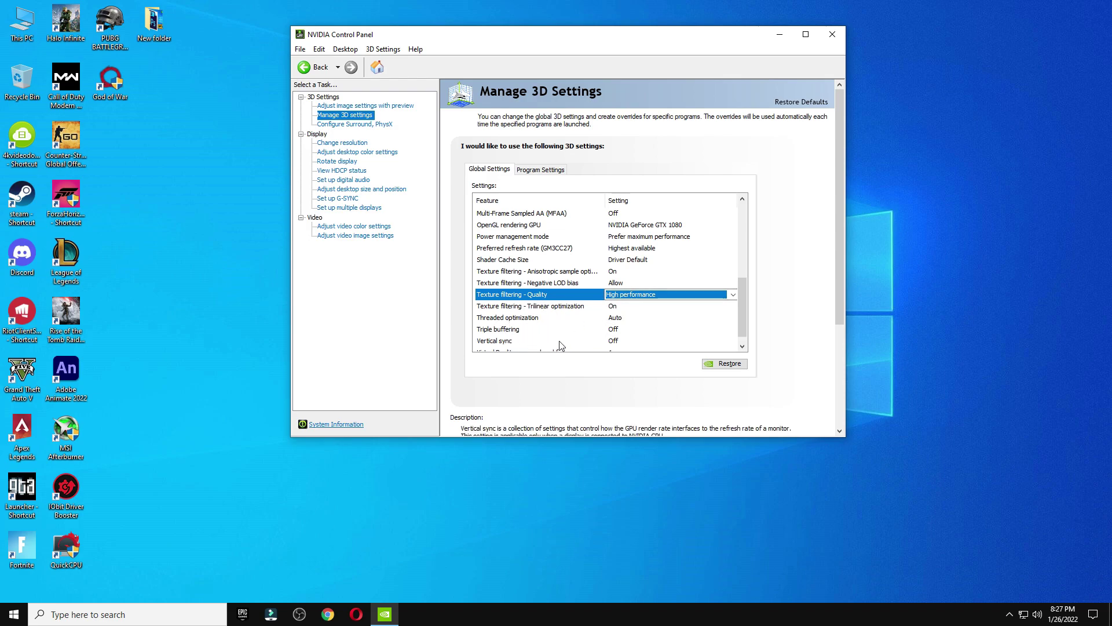
- Set Vertical sync to Off in the global 3D settings
click(492, 343)
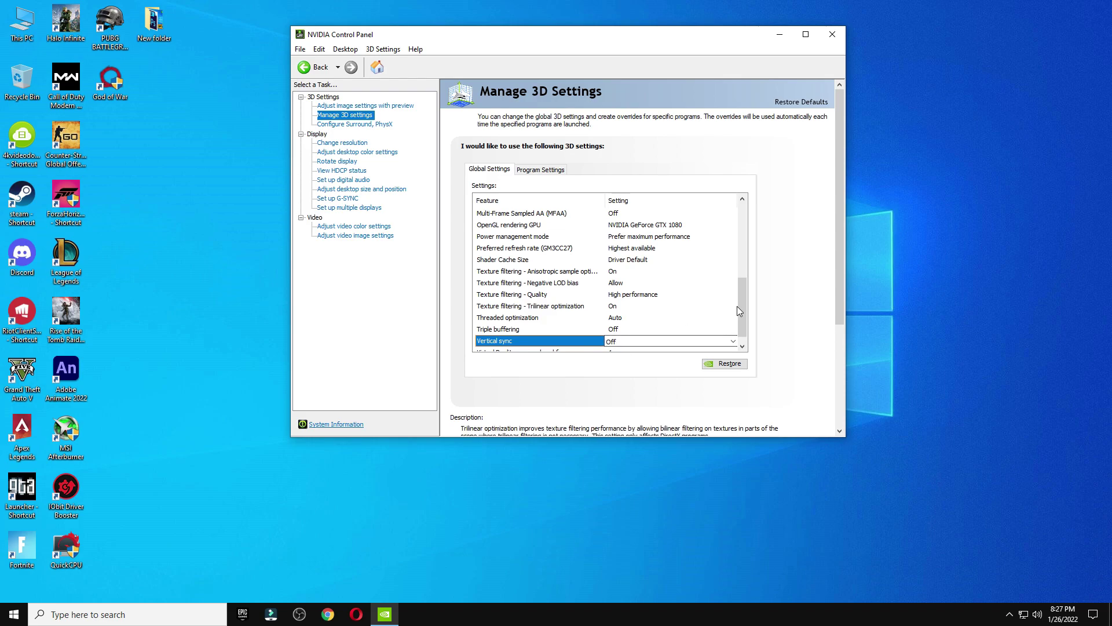
click(735, 306)
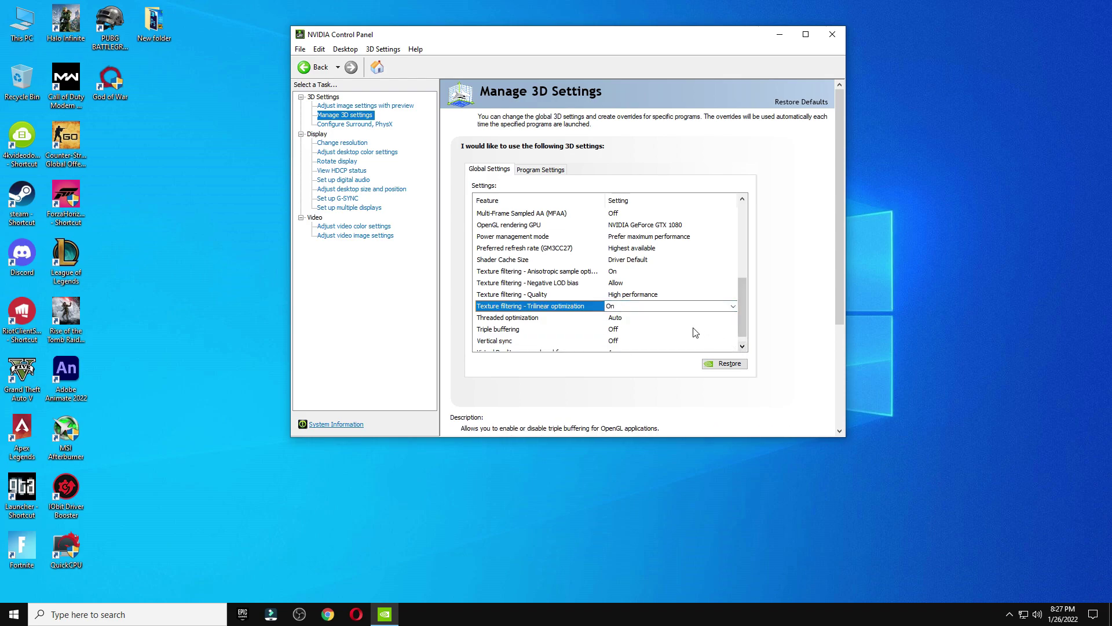
scroll(742, 319, down, 1)
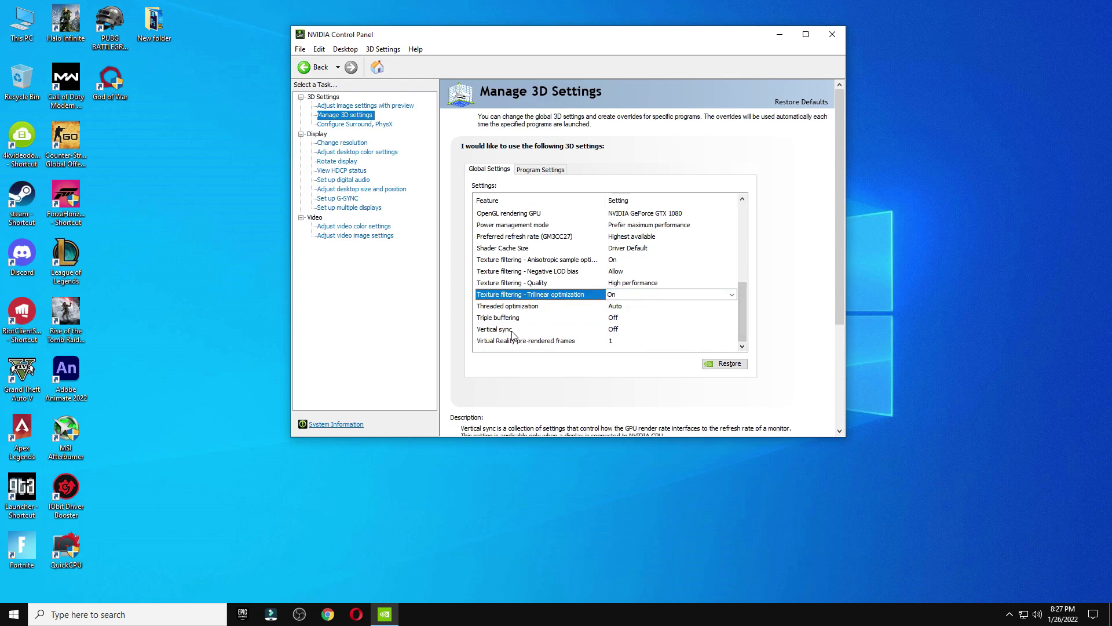
click(493, 332)
click(611, 330)
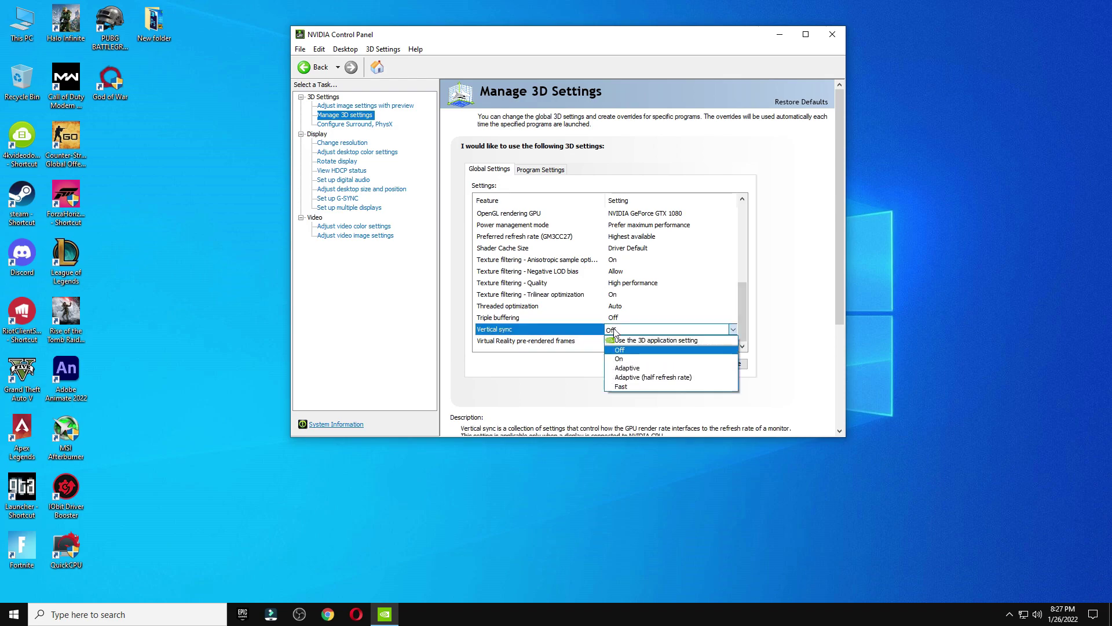
click(645, 351)
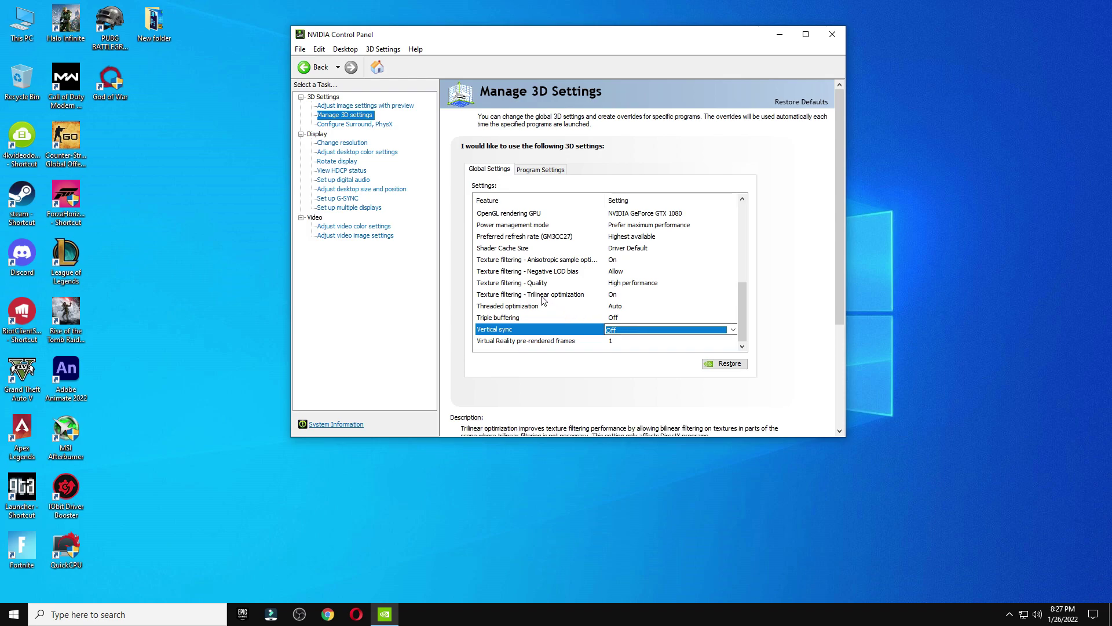
- Set the PhysX processor to NVIDIA GeForce GTX 1080
click(352, 124)
click(672, 190)
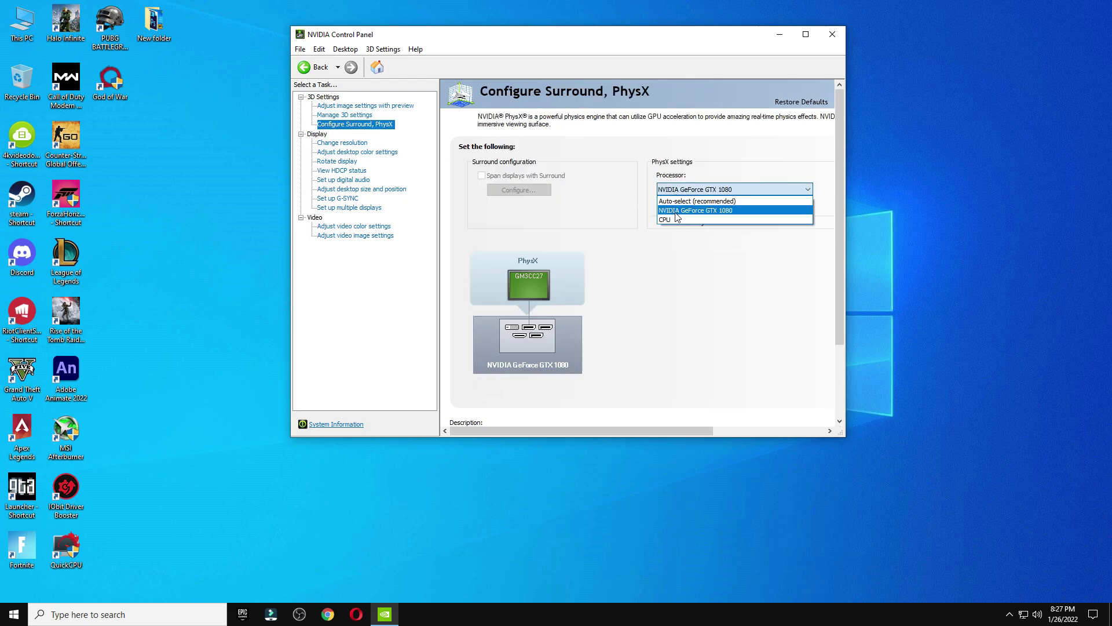
click(681, 212)
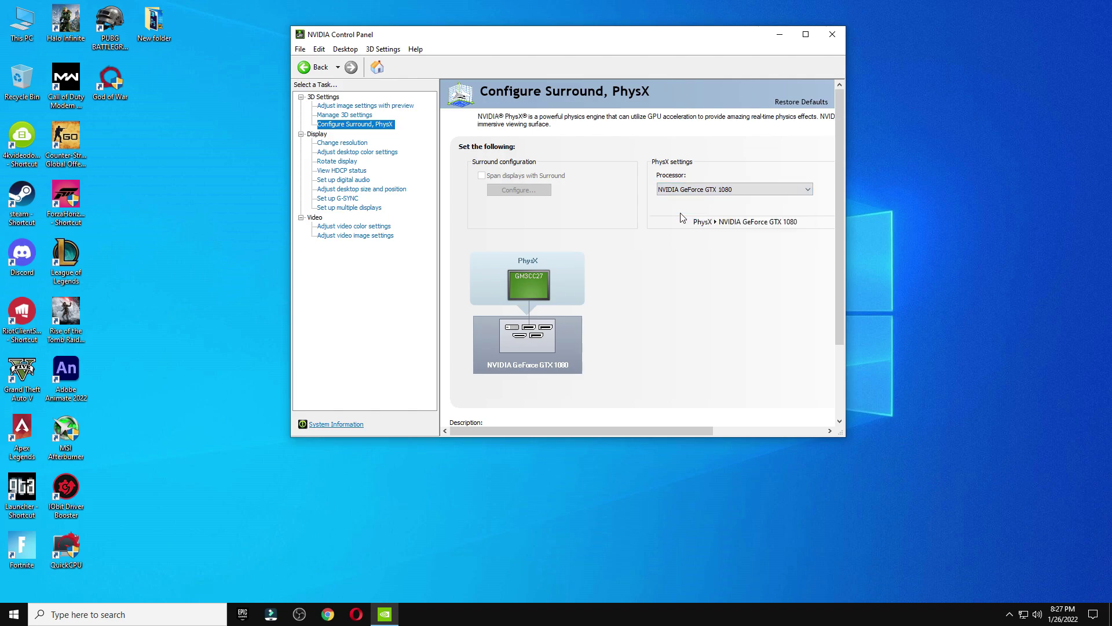
- Set the display's refresh rate to 165Hz at the 1920 × 1080 PC resolution
click(342, 143)
scroll(512, 369, down, 1)
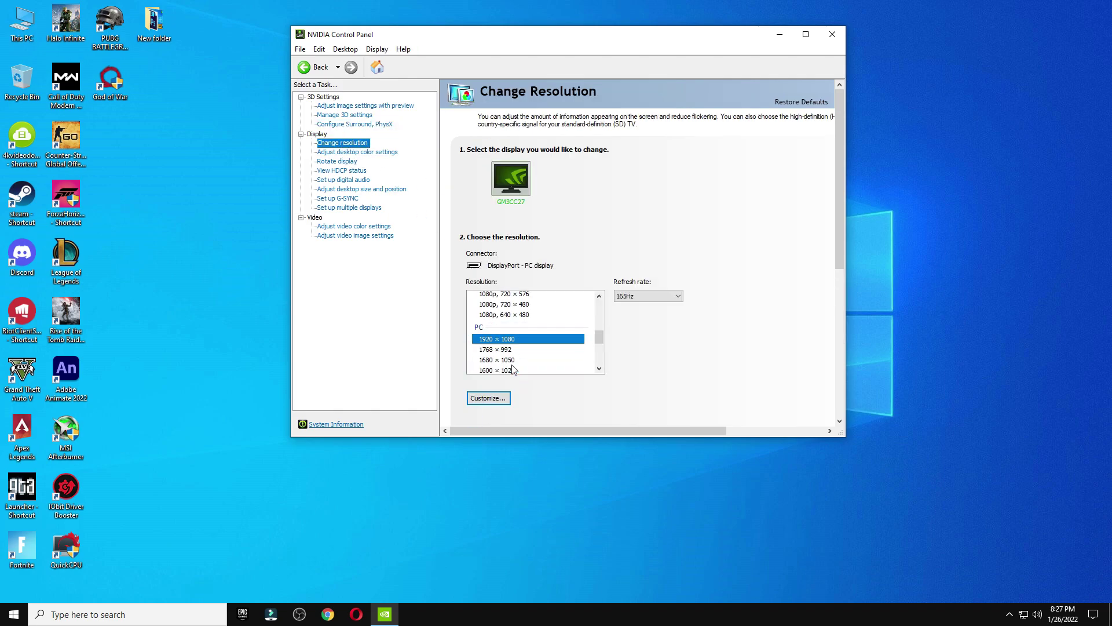
click(646, 299)
click(634, 304)
- Review the desktop color settings and the image settings preview page, and close NVIDIA Control Panel
click(371, 153)
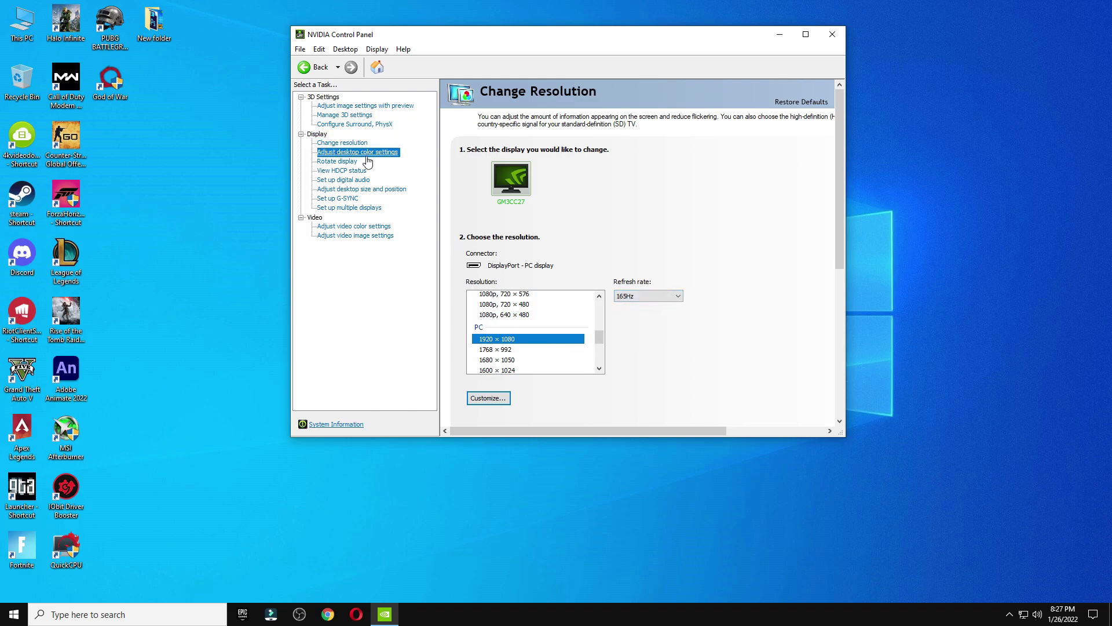
drag(836, 283, 894, 324)
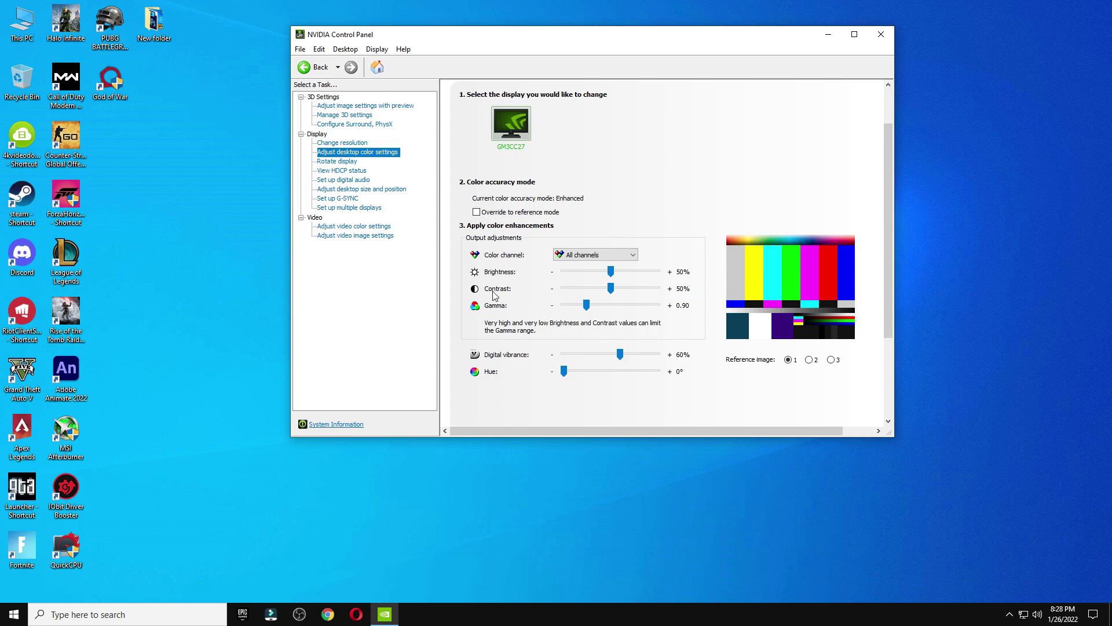
click(365, 105)
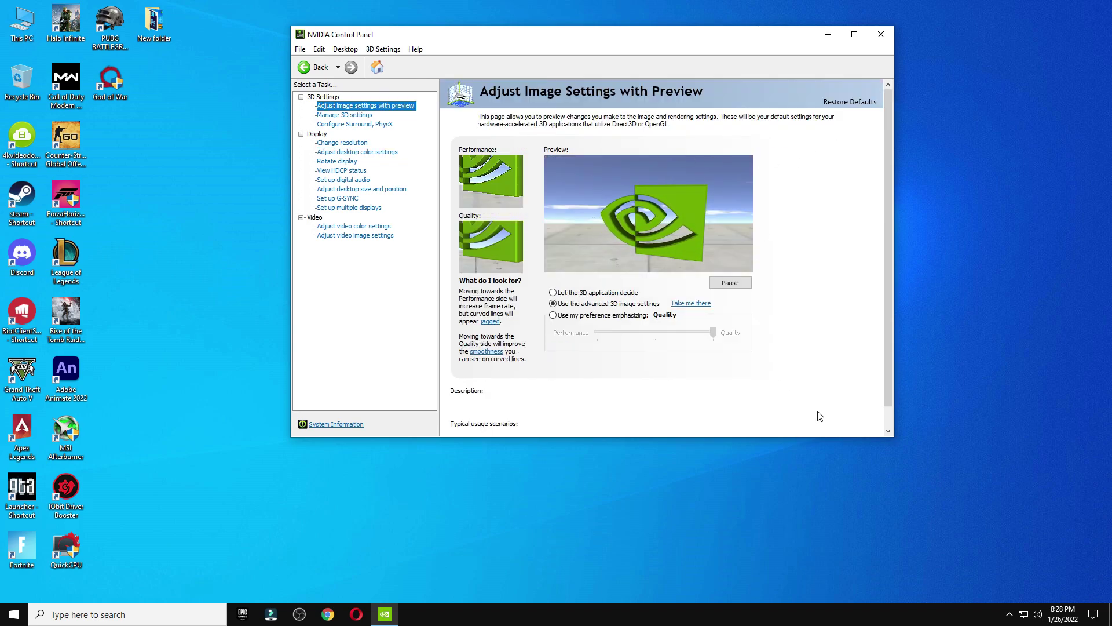
click(881, 34)
- Open the Quick-CPU folder inside the optimize pack's 4 Power Plan folder
double_click(515, 203)
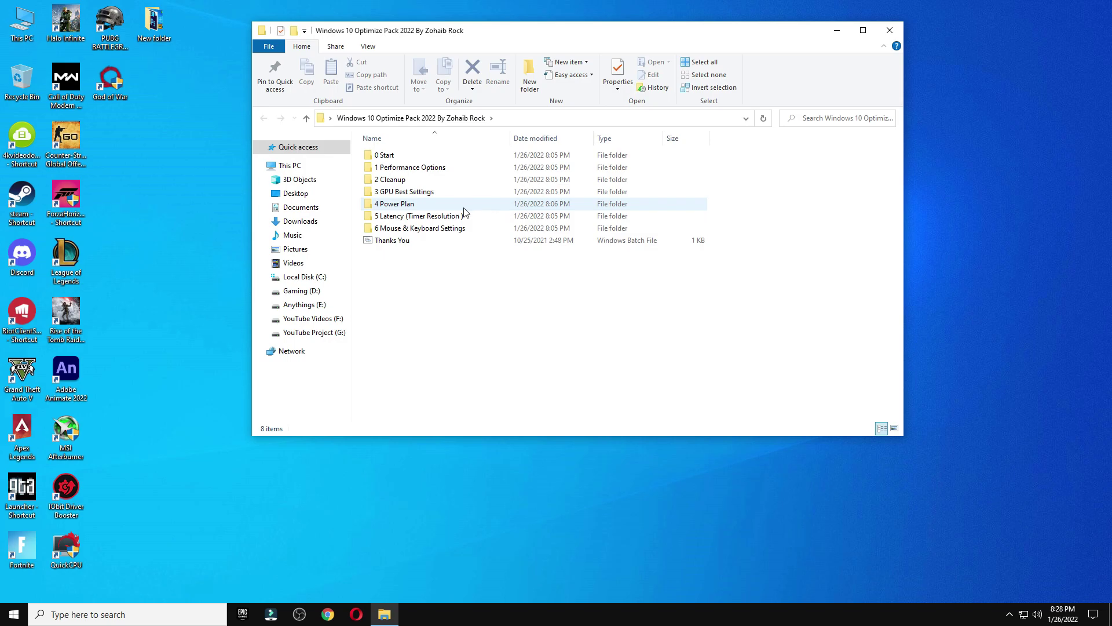
click(380, 207)
double_click(380, 206)
double_click(391, 155)
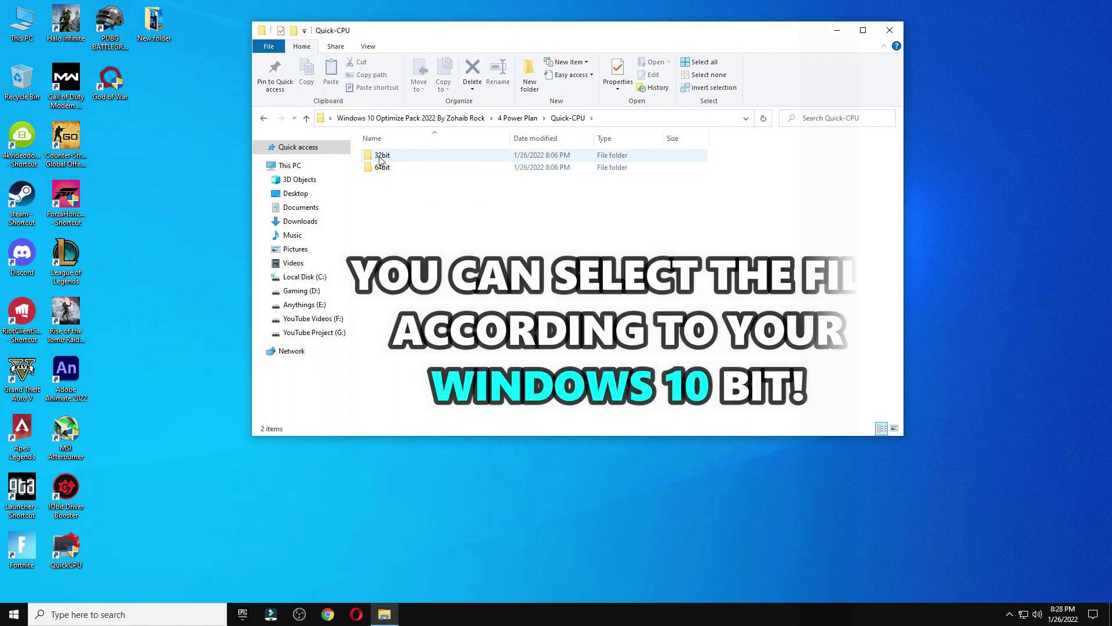
- Check the computer's system type in the This PC properties and close them
right_click(23, 38)
click(95, 178)
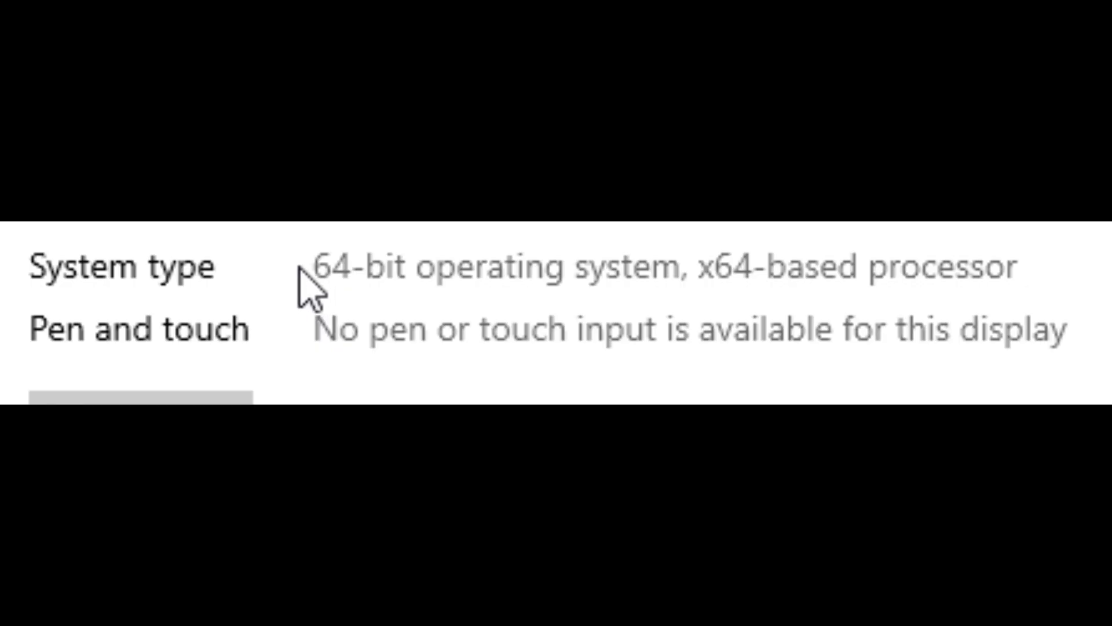
drag(681, 269, 287, 267)
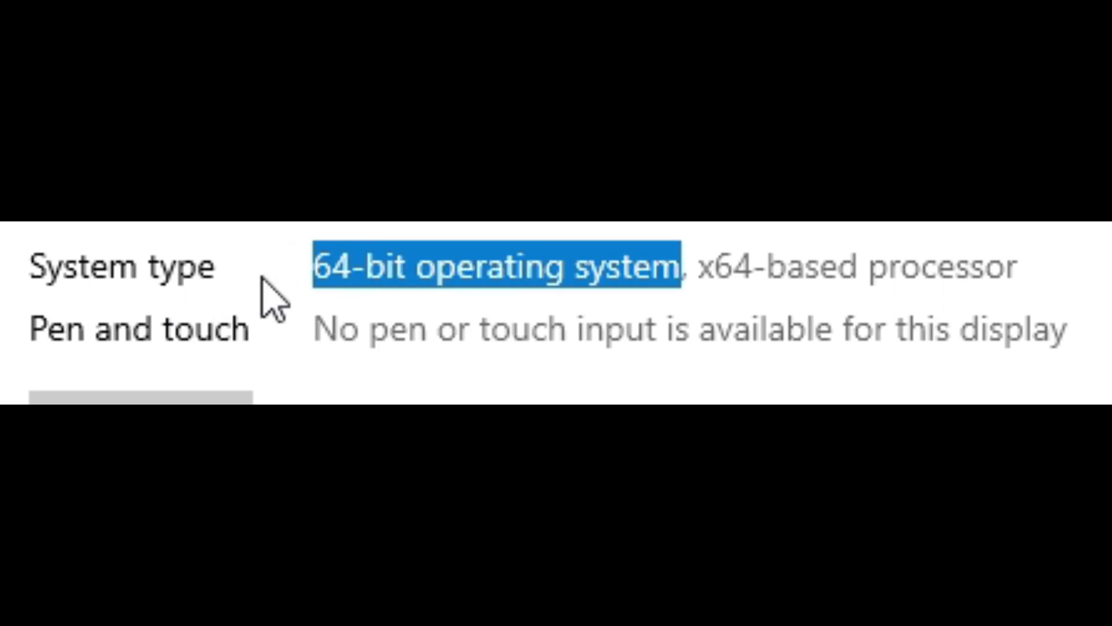
click(909, 66)
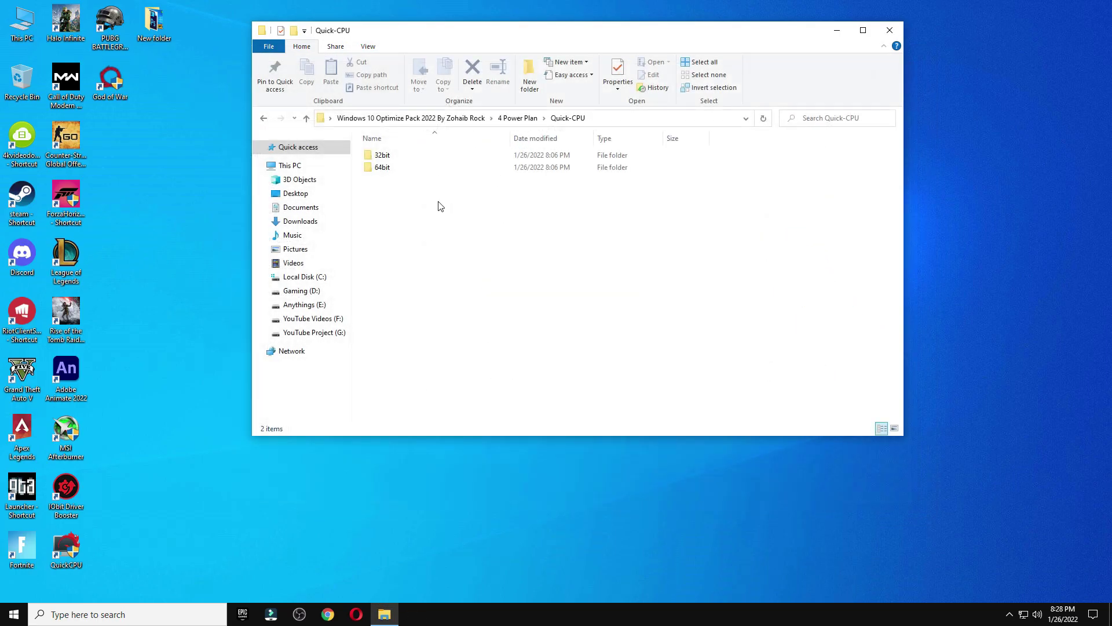
- Open the 64bit installer folder and launch the already installed QuickCPU with permission to make changes
double_click(385, 169)
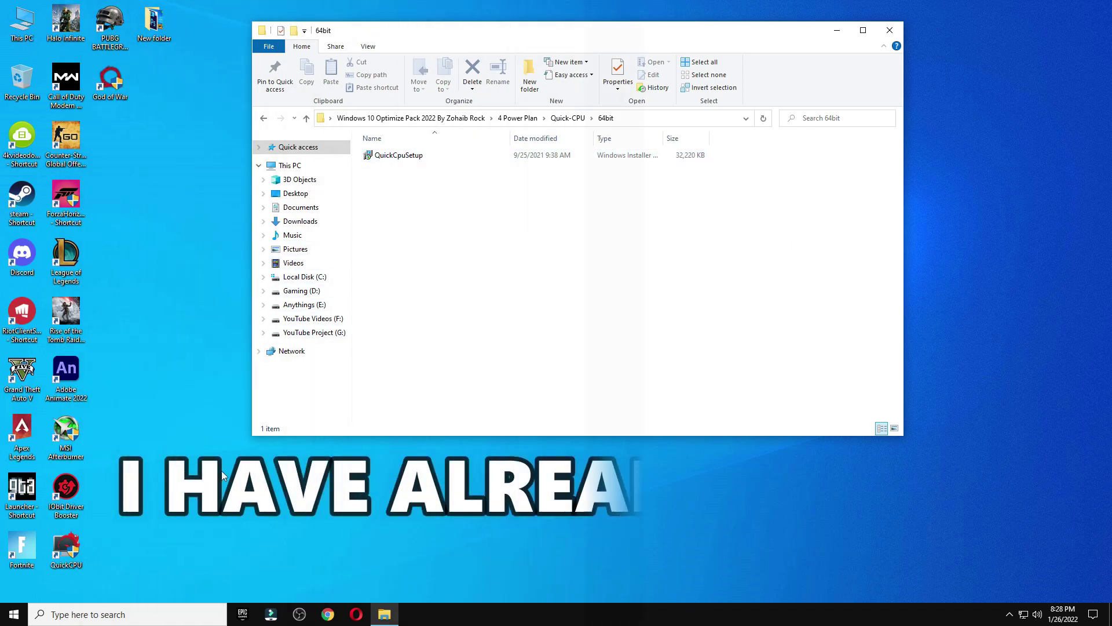
double_click(60, 550)
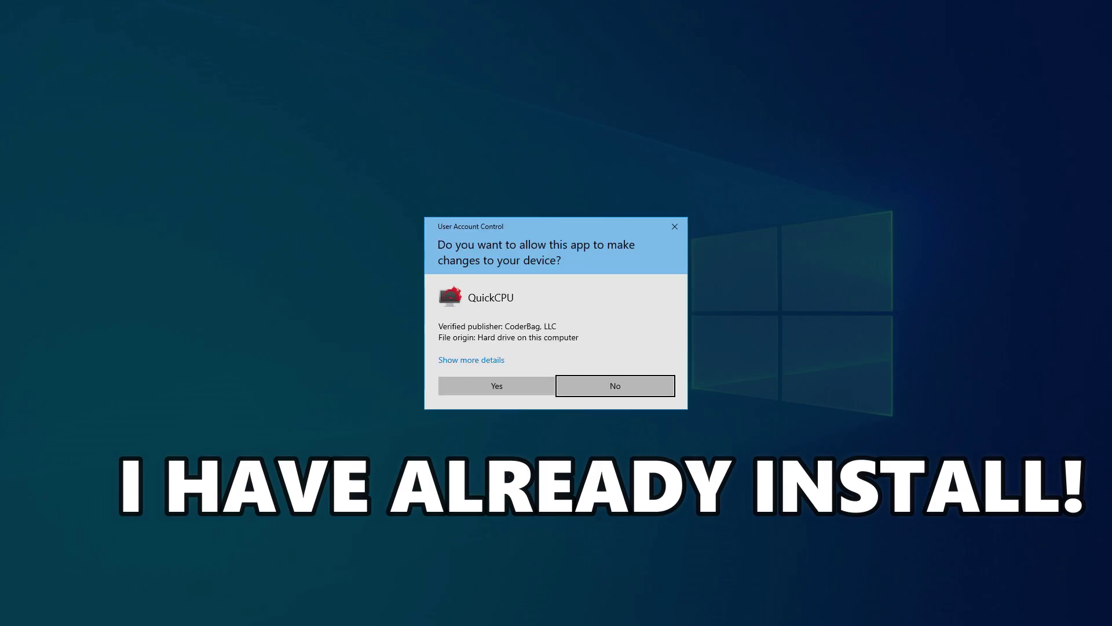
click(499, 386)
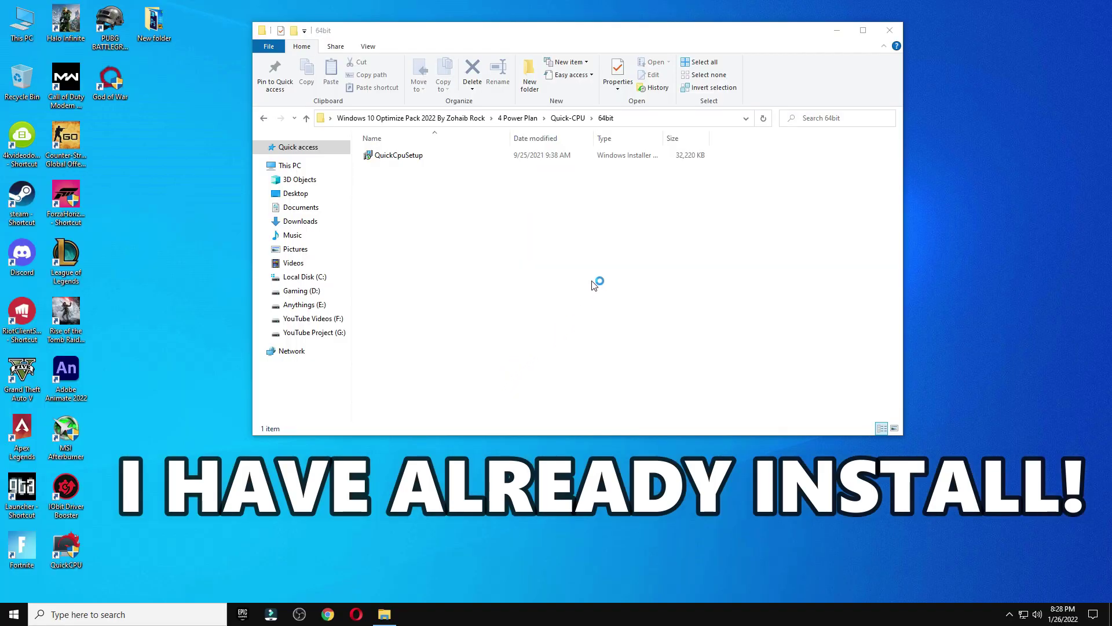
click(889, 30)
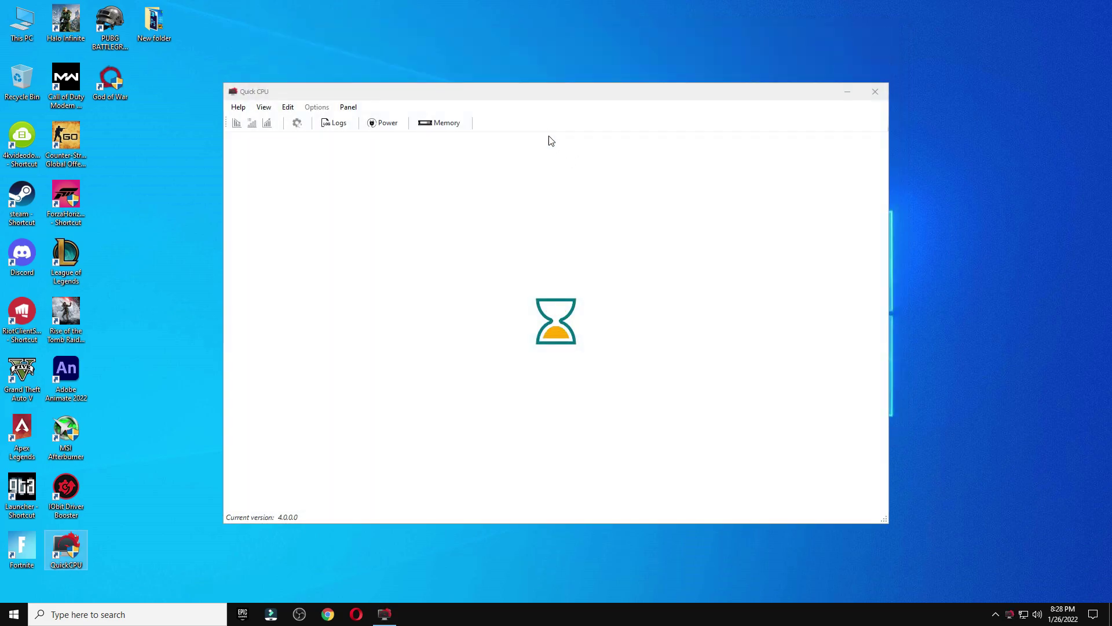
- Dismiss the update notice and apply the High performance system power plan with Turbo boost and Performance at 100% in Quick CPU
drag(549, 94, 551, 28)
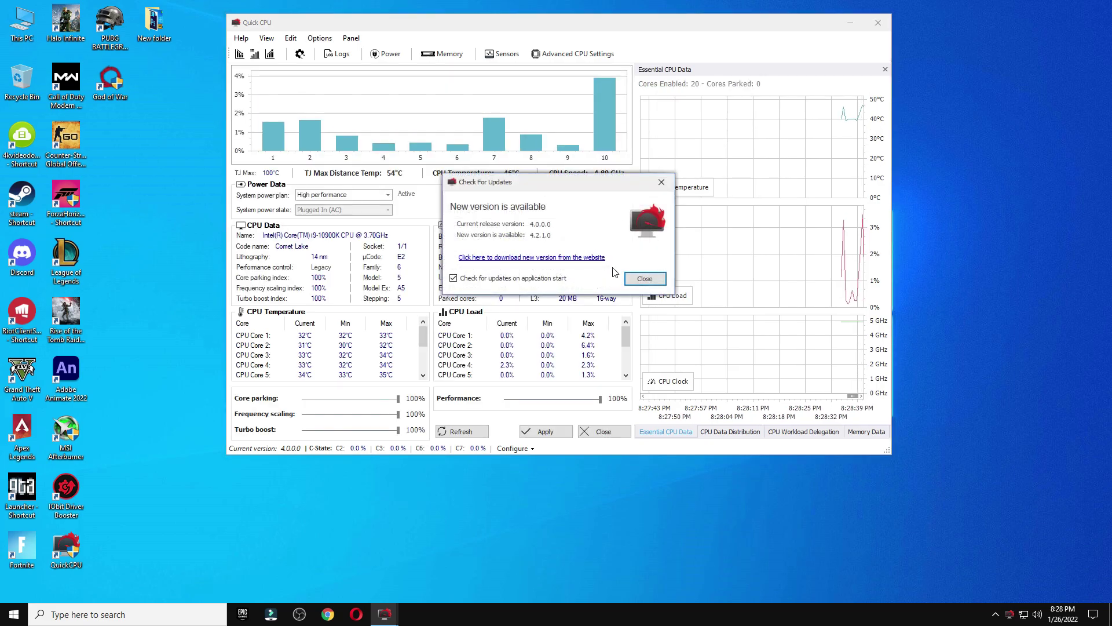
click(642, 279)
click(368, 195)
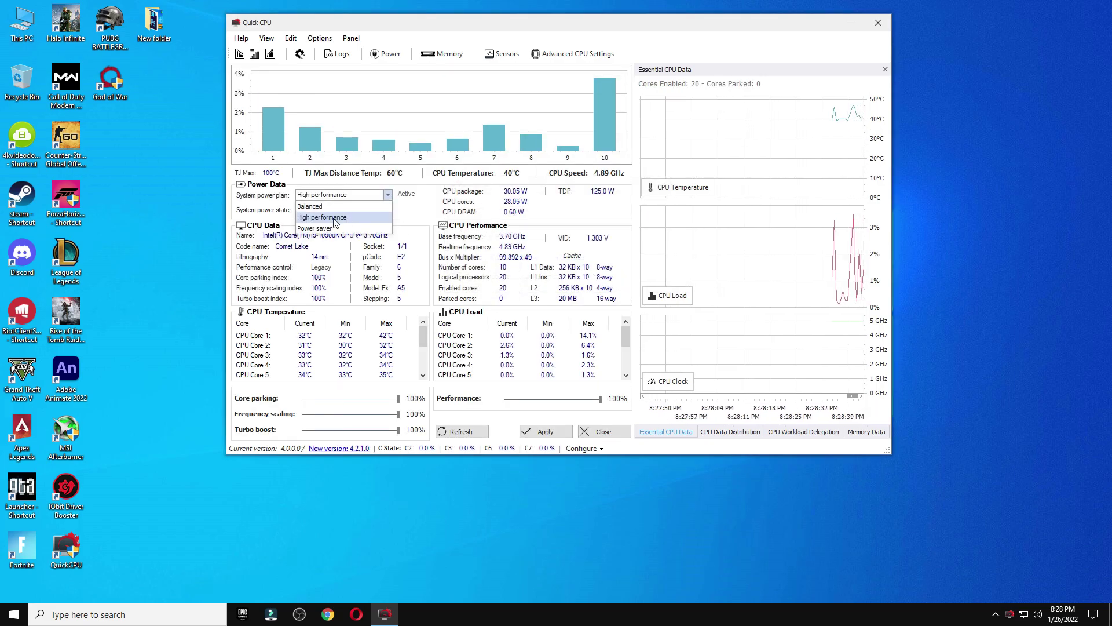
click(334, 219)
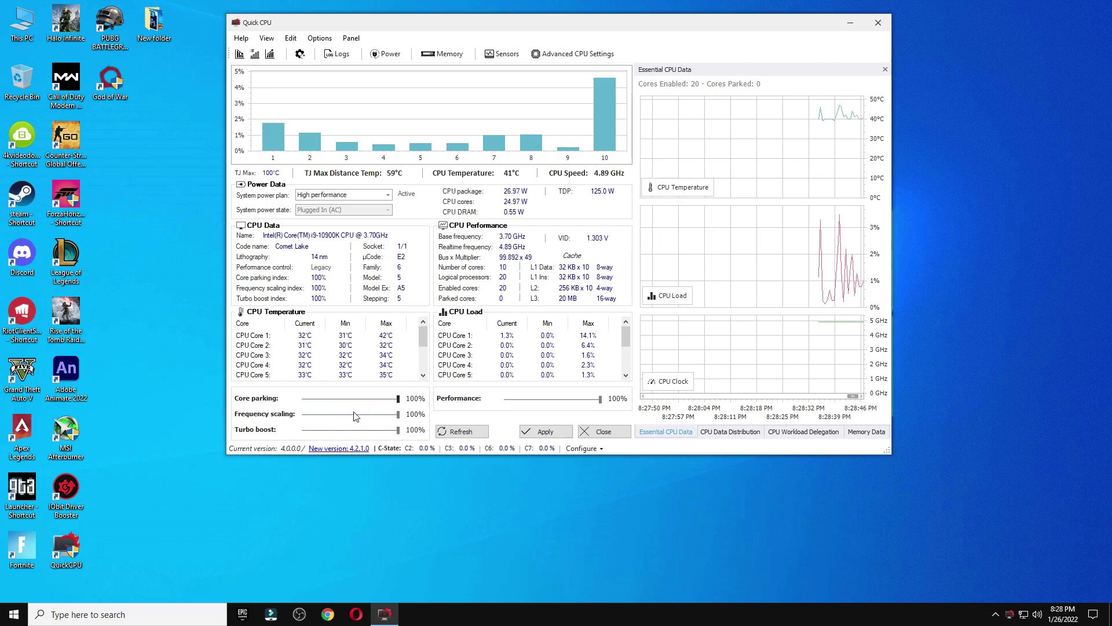
drag(398, 430, 429, 432)
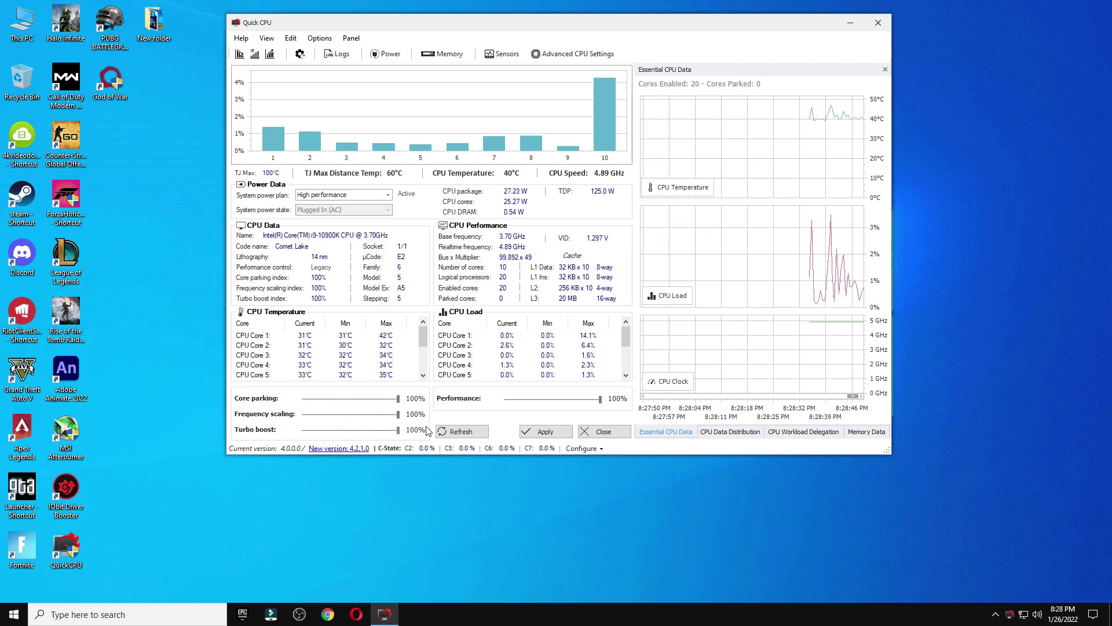
mouse_move(600, 399)
mouse_down()
mouse_move(592, 404)
mouse_move(602, 401)
mouse_up()
click(557, 430)
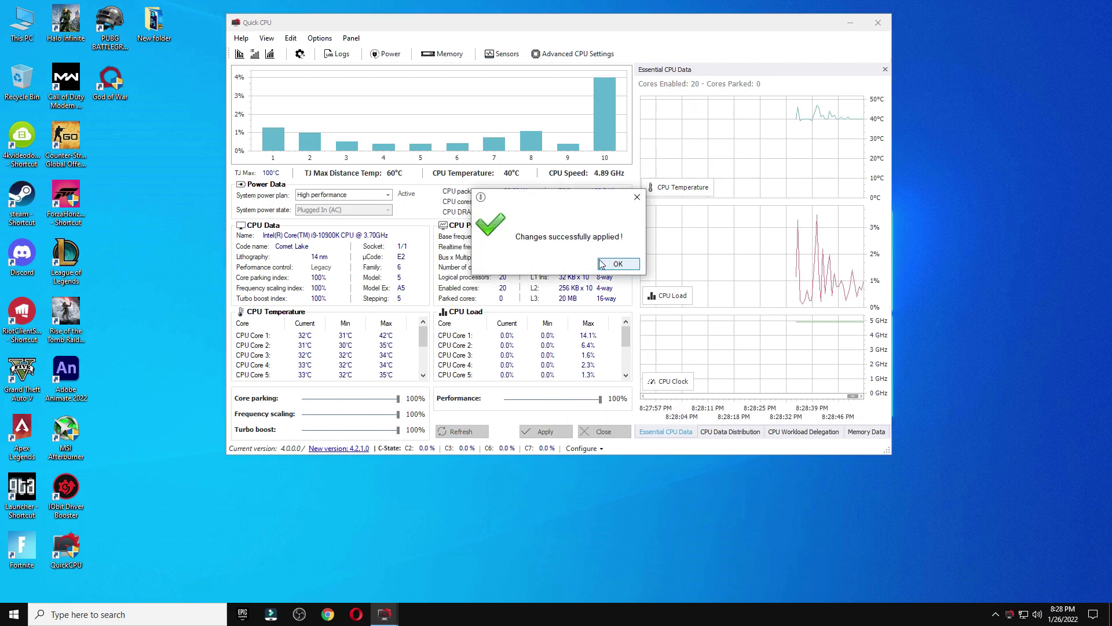
click(618, 264)
click(602, 431)
- Search Windows for the power plan settings and open the High performance plan's advanced power settings
click(159, 618)
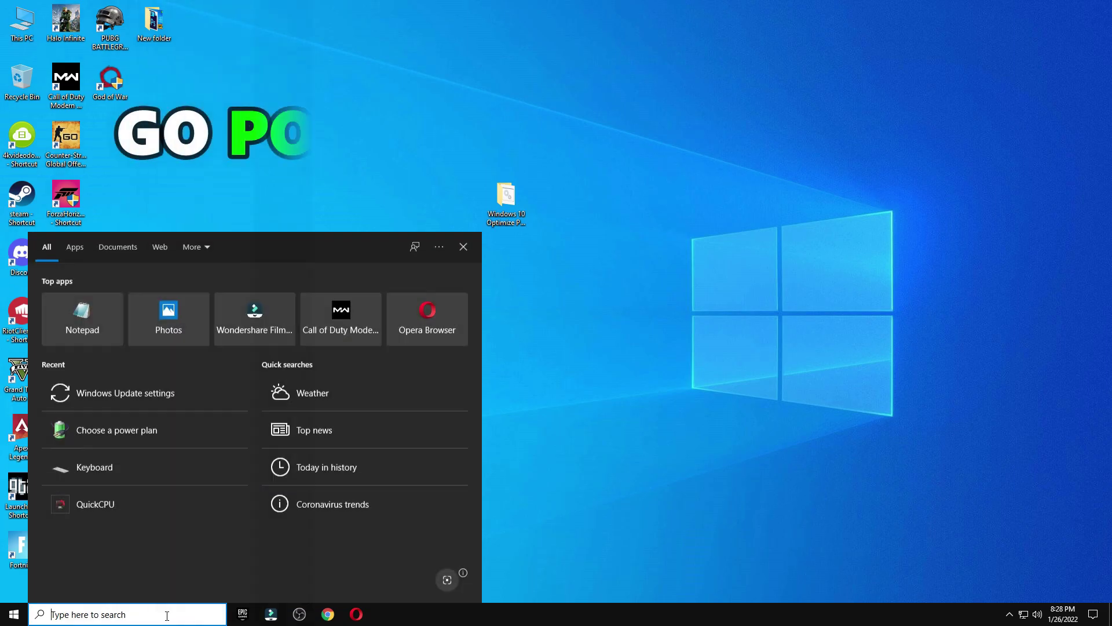
text(power)
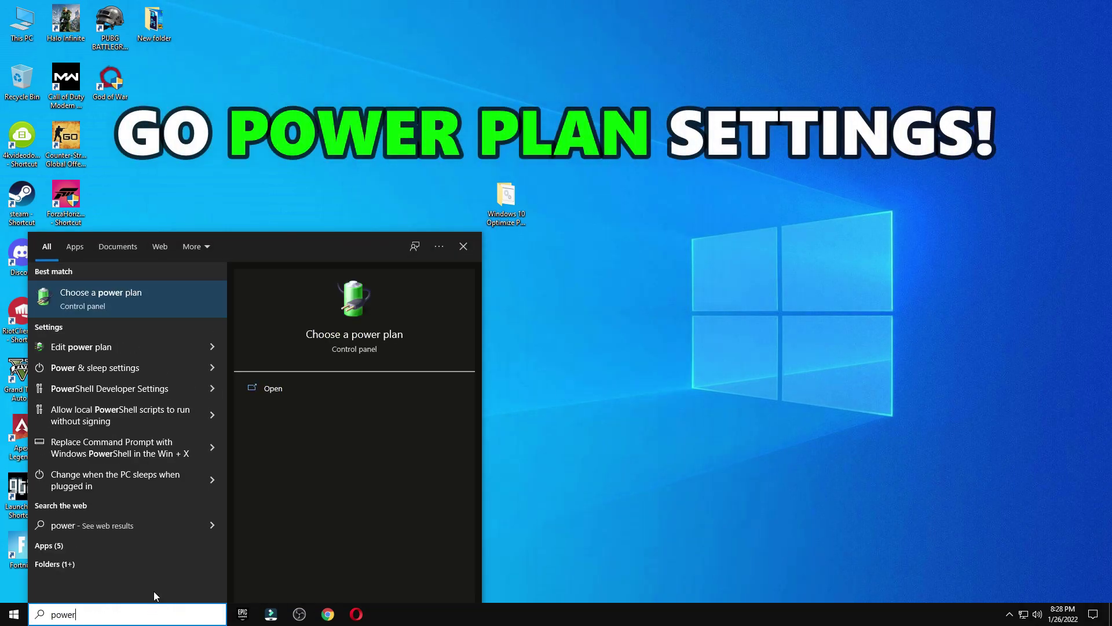
click(86, 301)
click(702, 283)
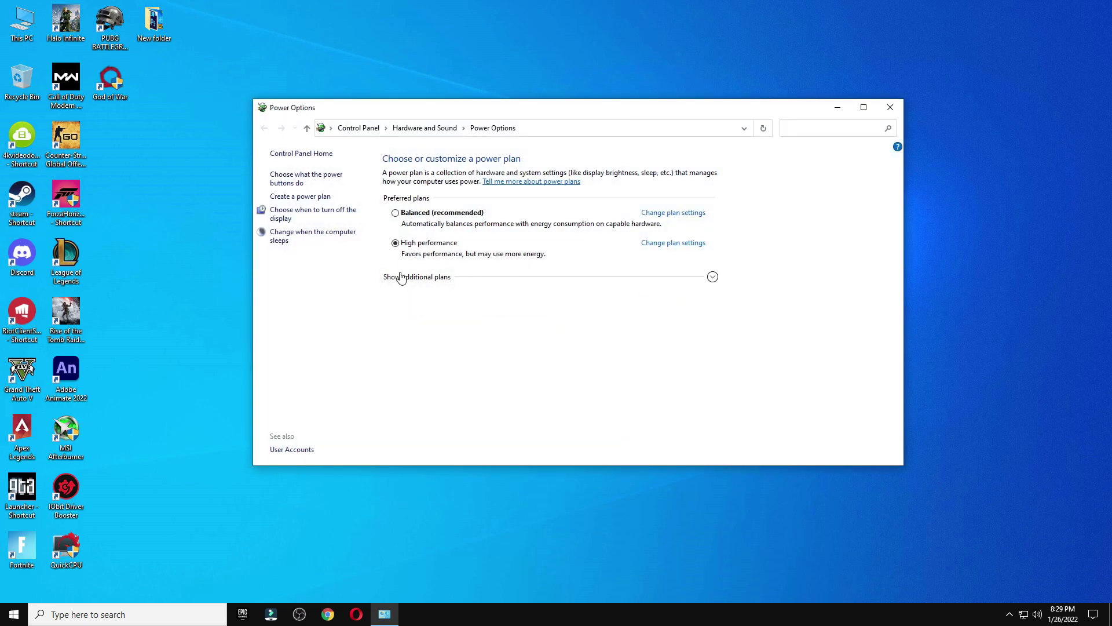
click(672, 279)
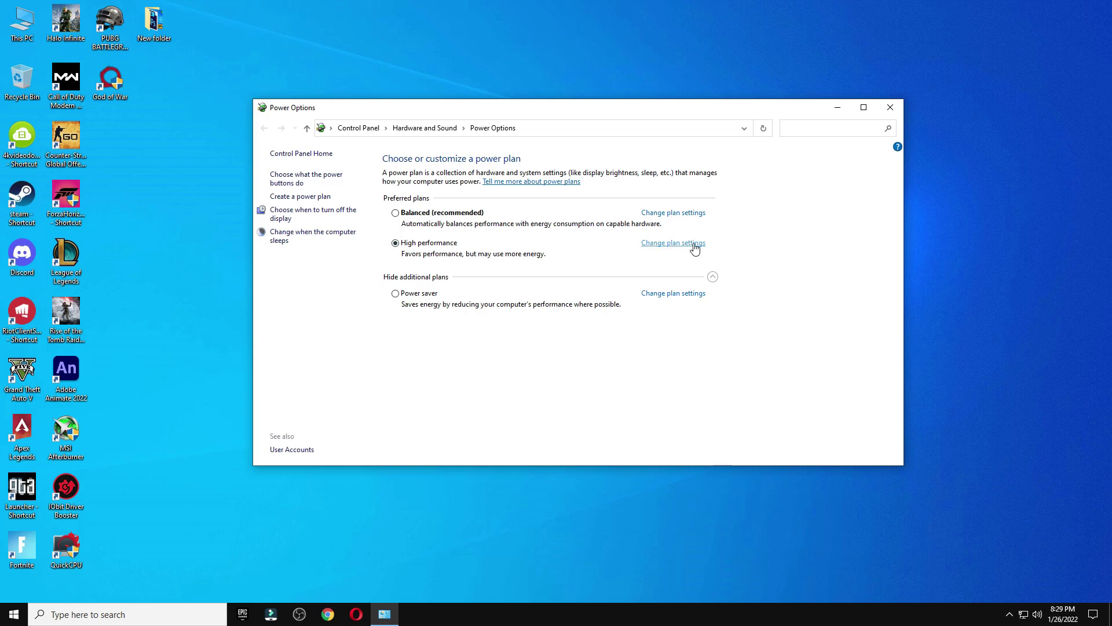
click(665, 248)
click(472, 258)
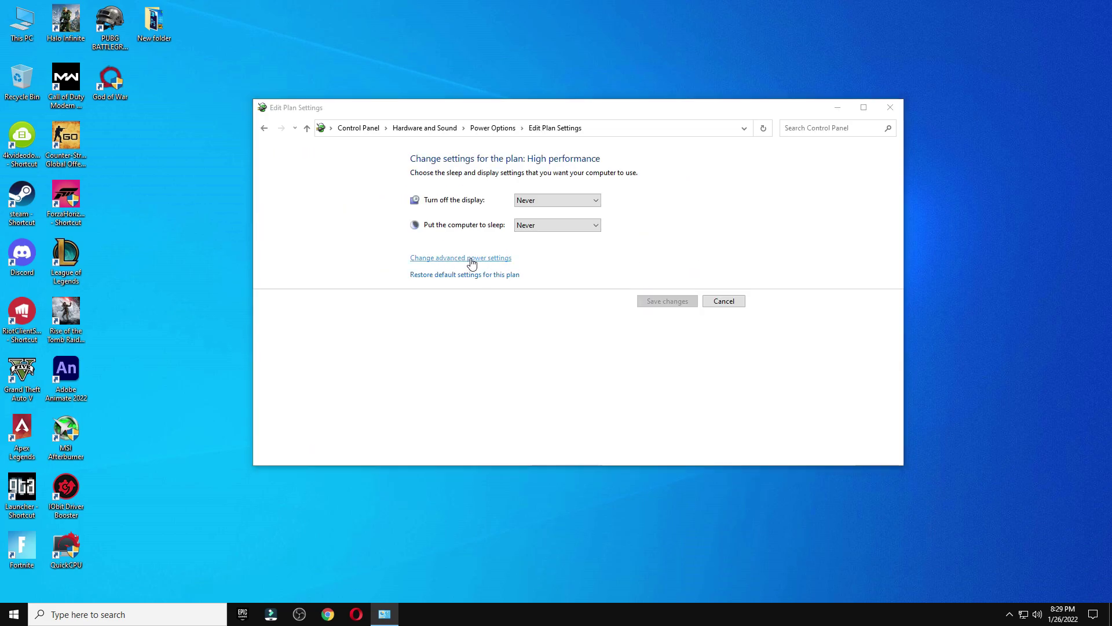
- Set the High performance plan's hard disk to turn off after 20 minutes
click(246, 253)
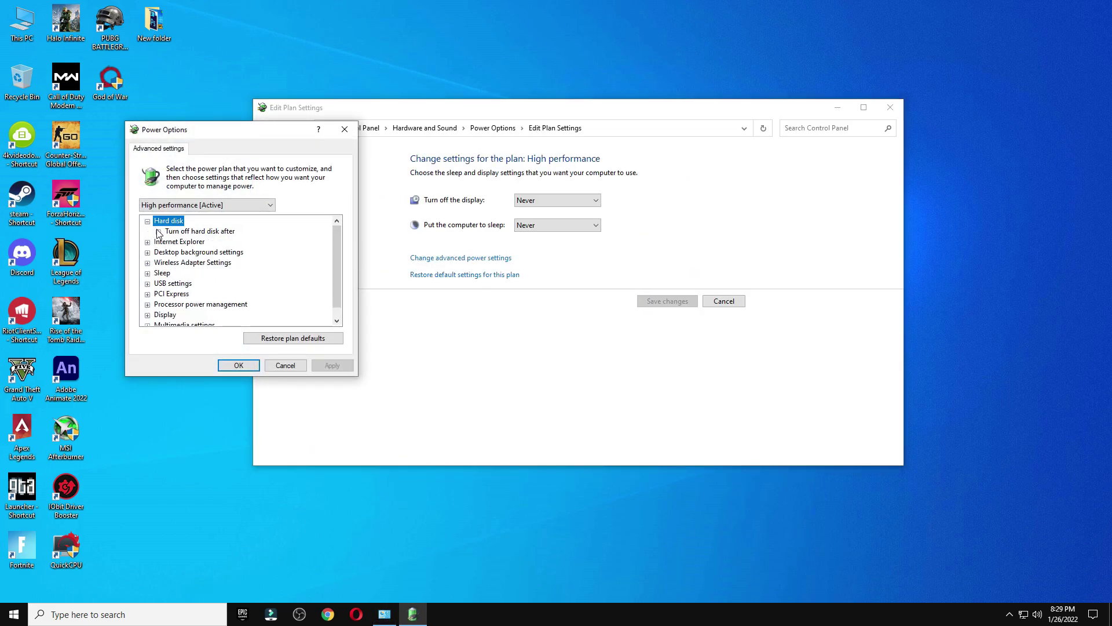
click(248, 242)
scroll(252, 241, down, 1)
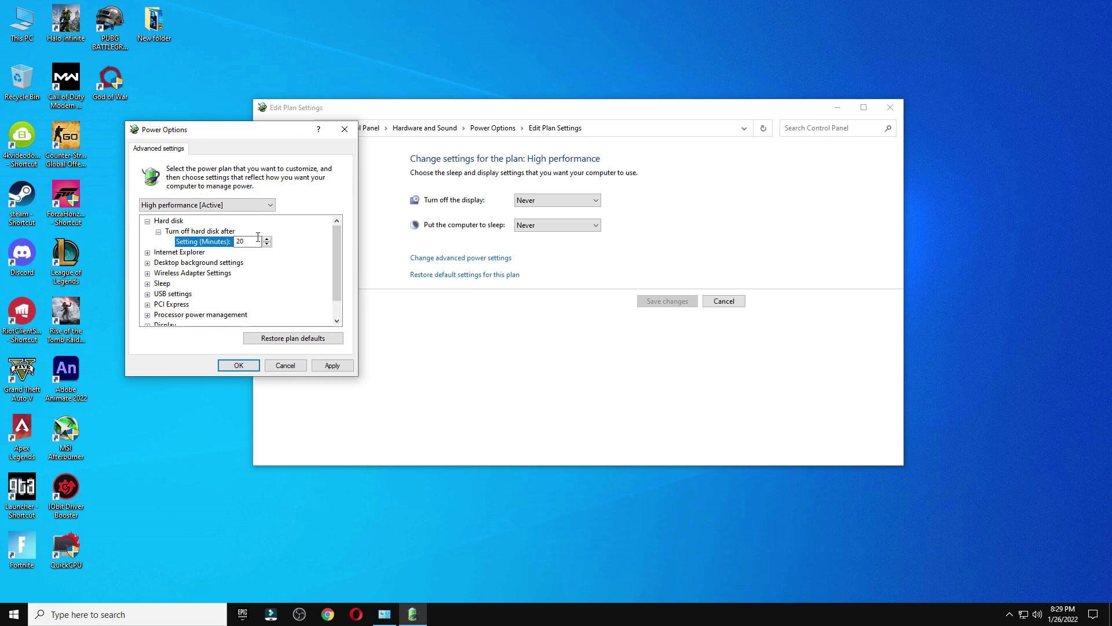
- Set the wireless adapter's Power Saving Mode to Maximum Performance, apply the advanced power settings and close the power options
click(191, 275)
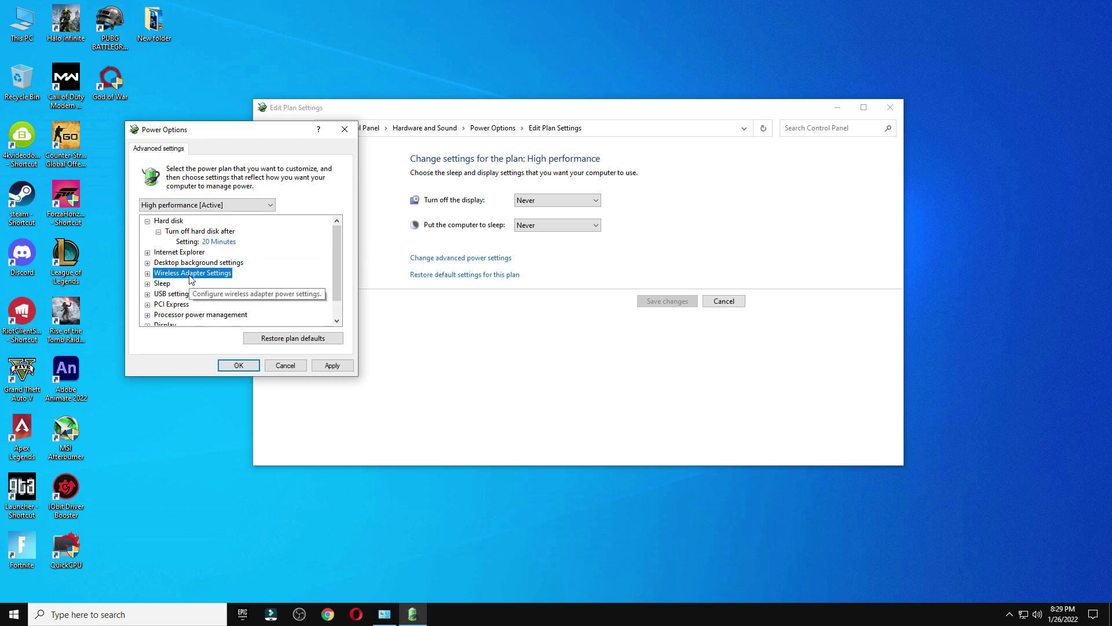
click(147, 273)
click(195, 283)
click(158, 283)
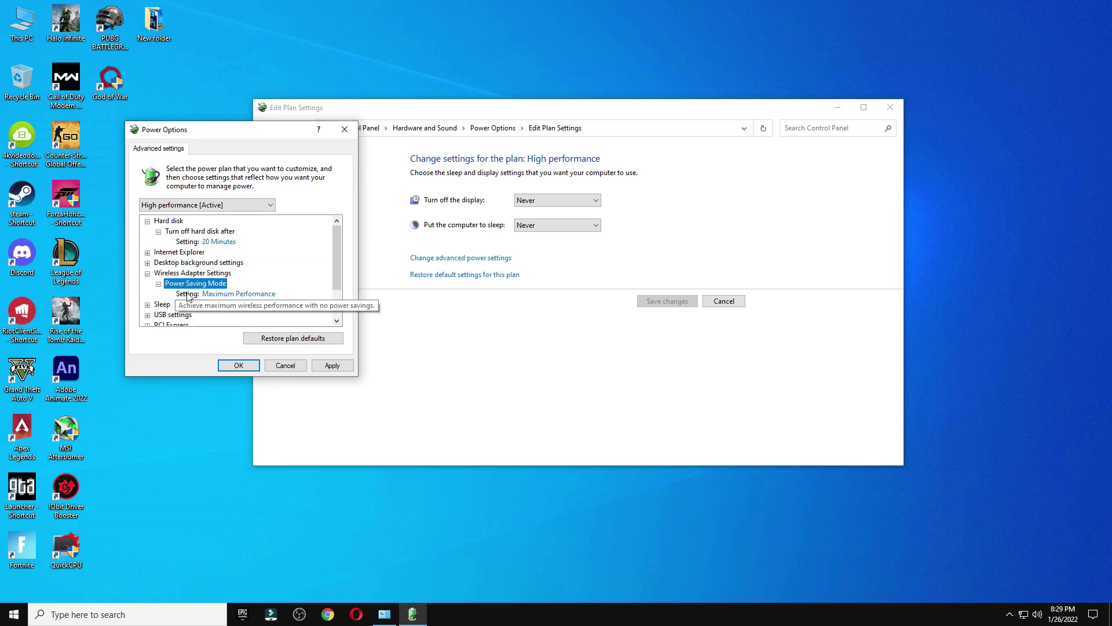
click(229, 295)
click(229, 295)
click(255, 307)
click(331, 365)
click(293, 370)
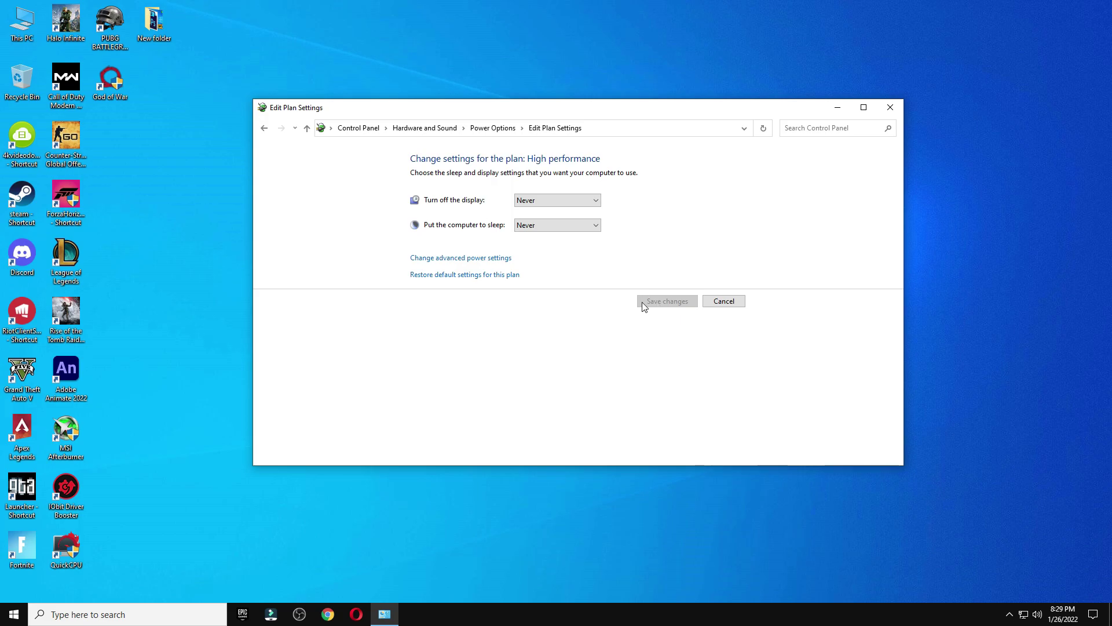
click(890, 107)
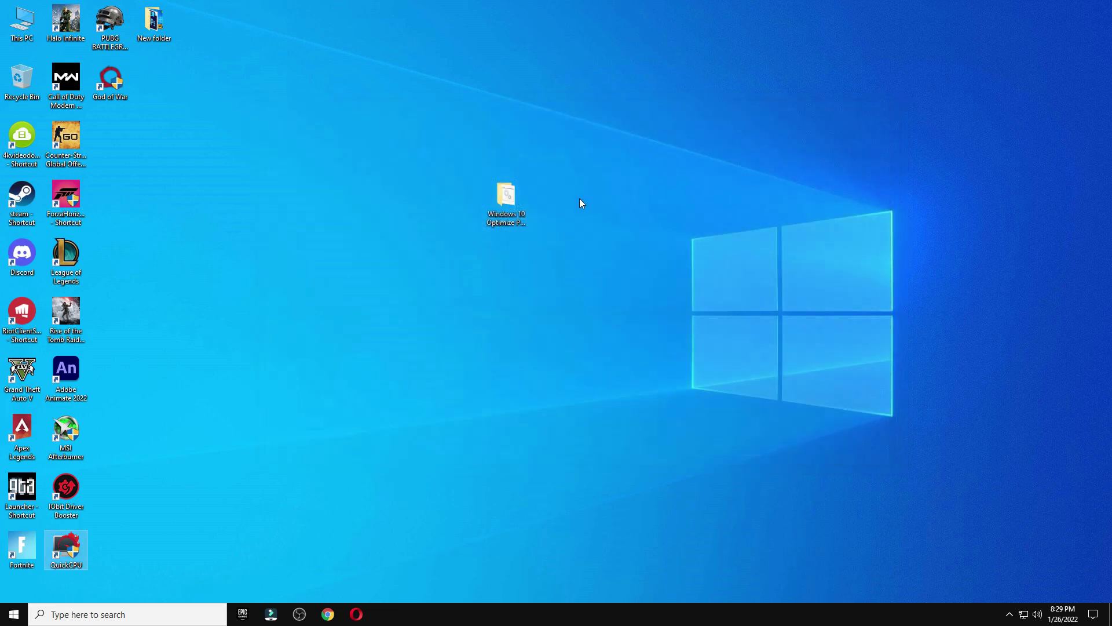
- Launch the timer resolution tool from the optimize pack's 5 Latency (Timer Resolution) folder
double_click(508, 200)
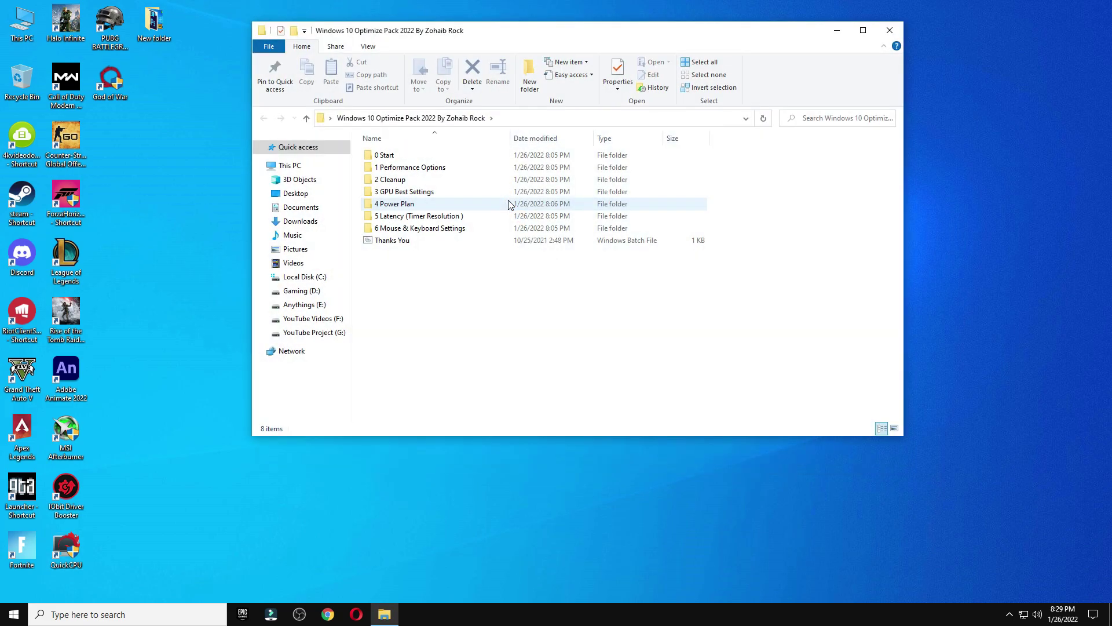
double_click(443, 219)
double_click(416, 157)
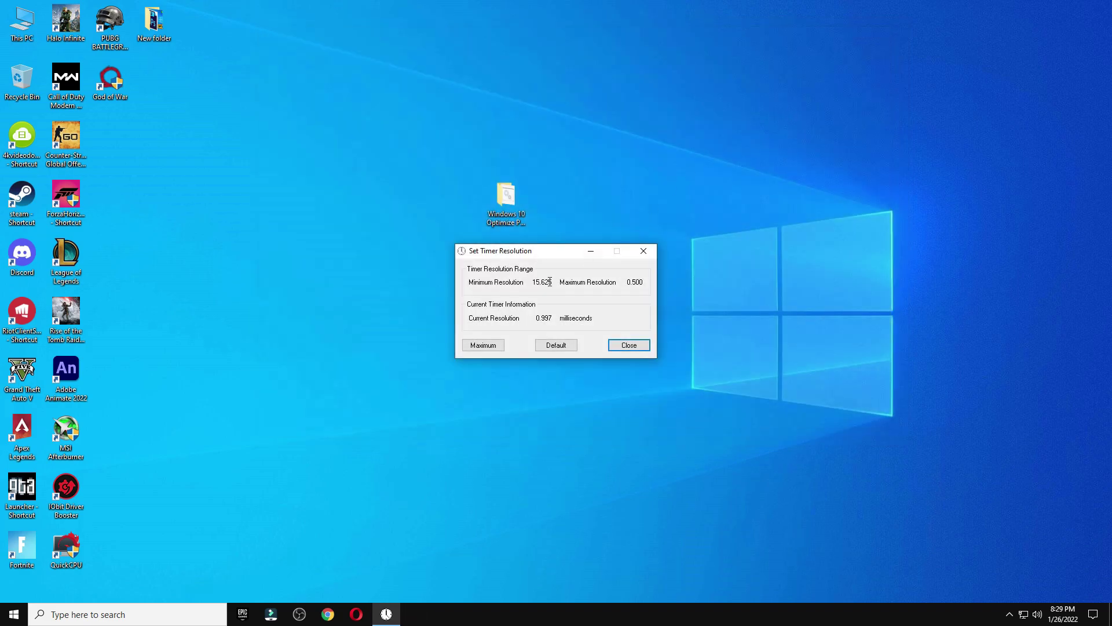
- Set the system timer resolution to Maximum
drag(534, 258, 519, 250)
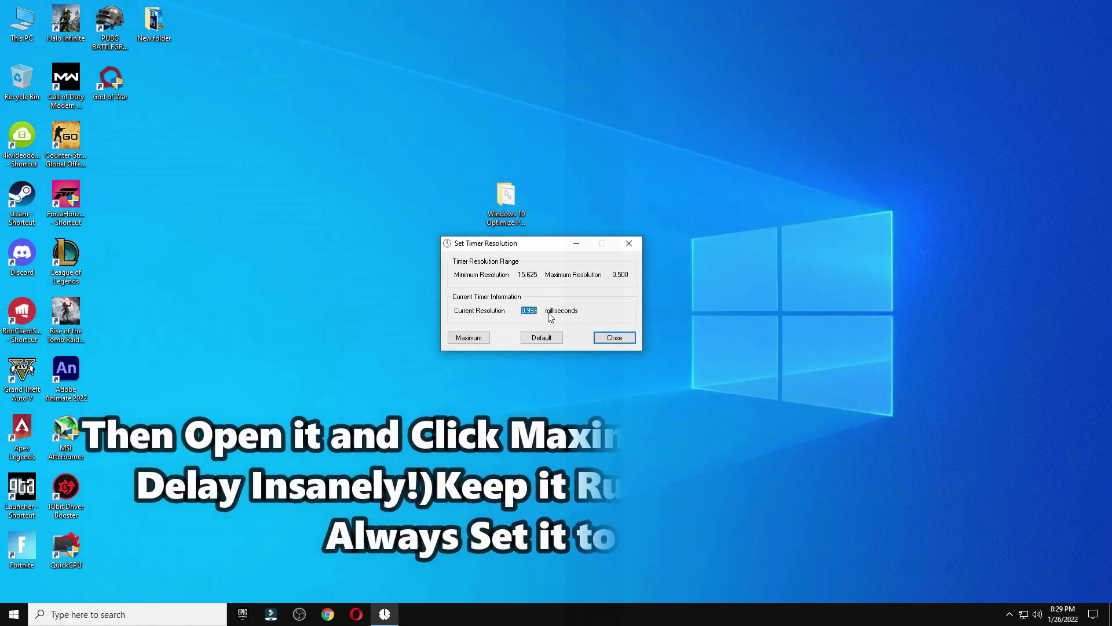
click(545, 339)
click(486, 340)
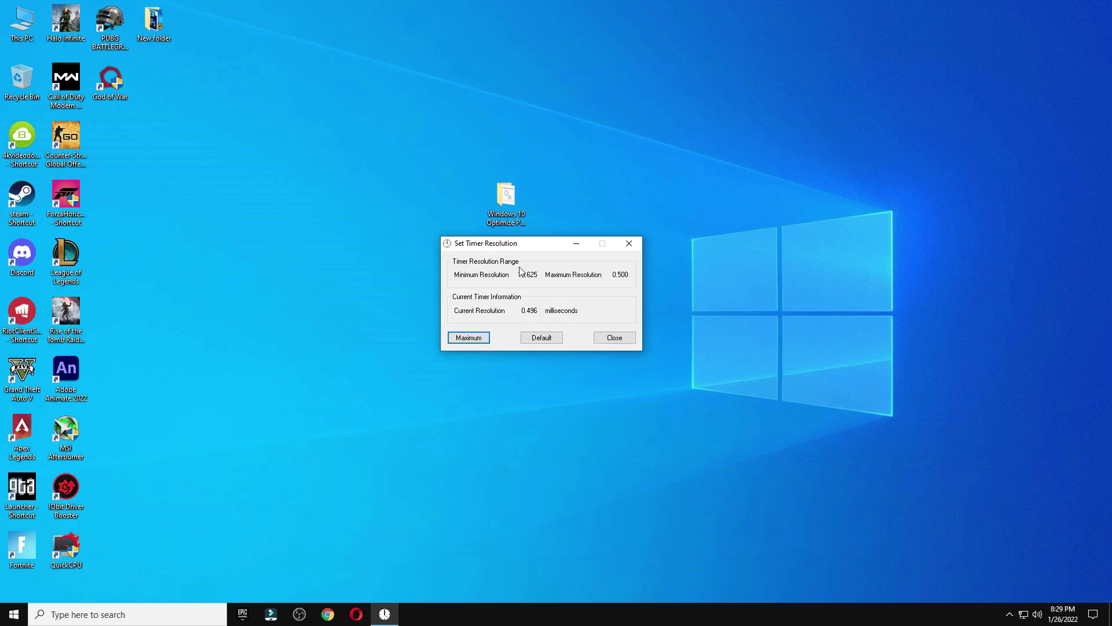
- Minimize the timer tool and open M1 Mouse Acceleration from the optimize pack's 6 Mouse & Keyboard Settings folder
click(577, 243)
click(384, 614)
click(385, 614)
double_click(510, 214)
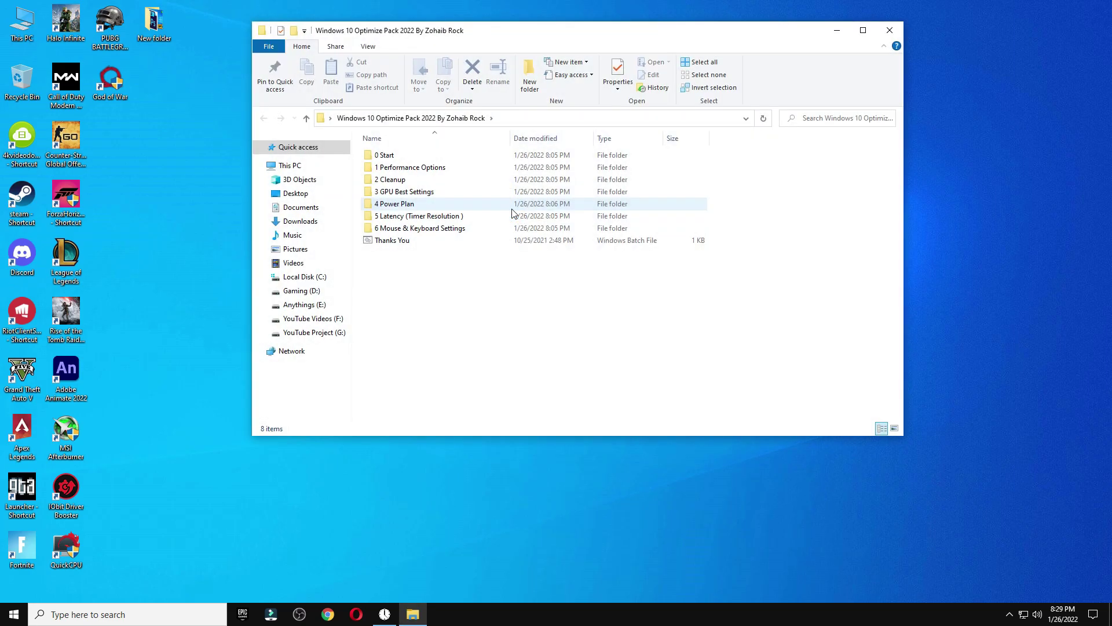
double_click(437, 228)
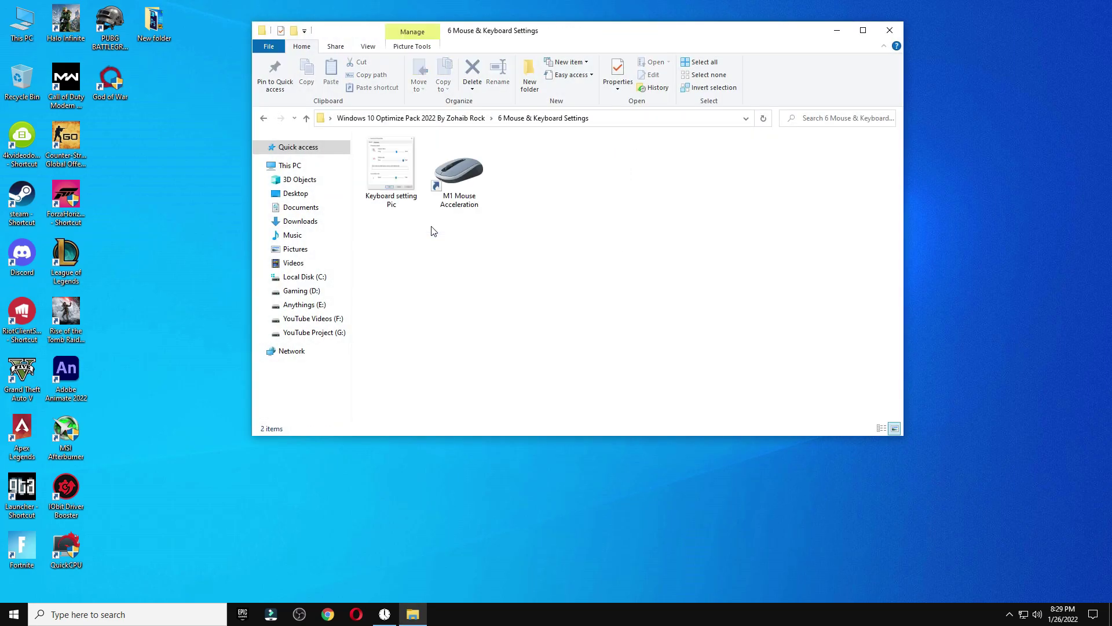
double_click(458, 154)
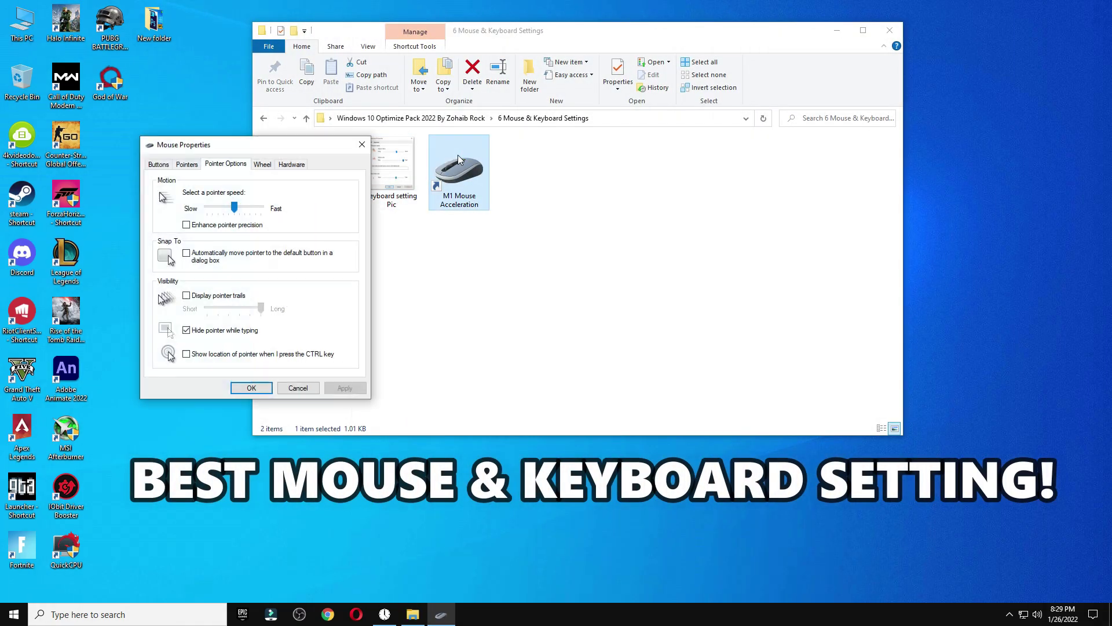
- Keep Enhance pointer precision off, check the button and wheel settings, and apply the mouse properties
drag(309, 147, 300, 111)
click(203, 193)
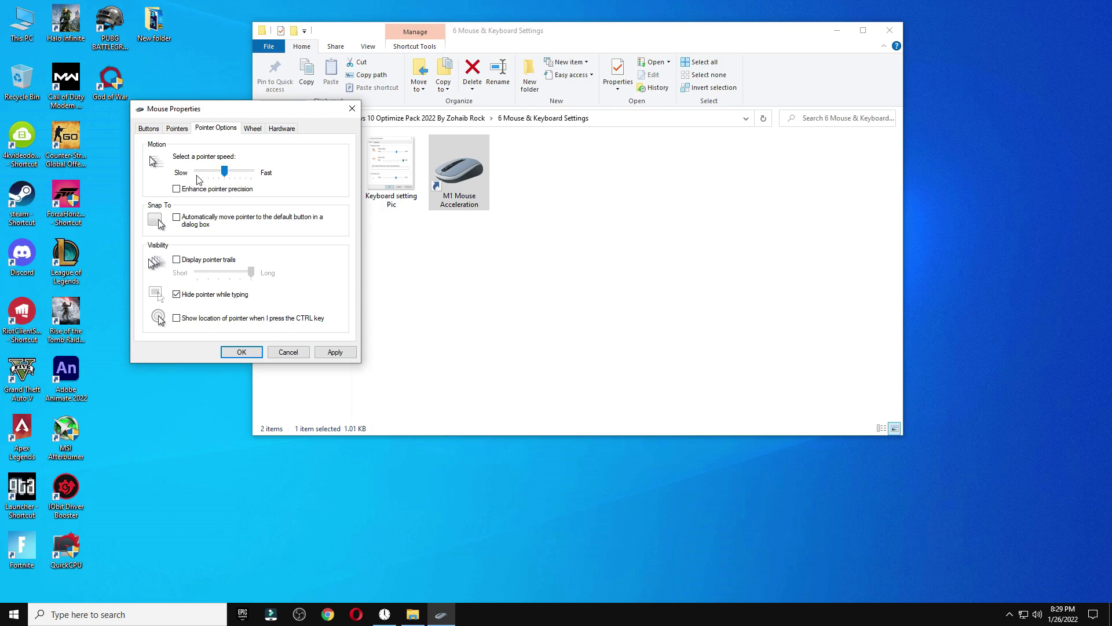
click(177, 128)
click(148, 128)
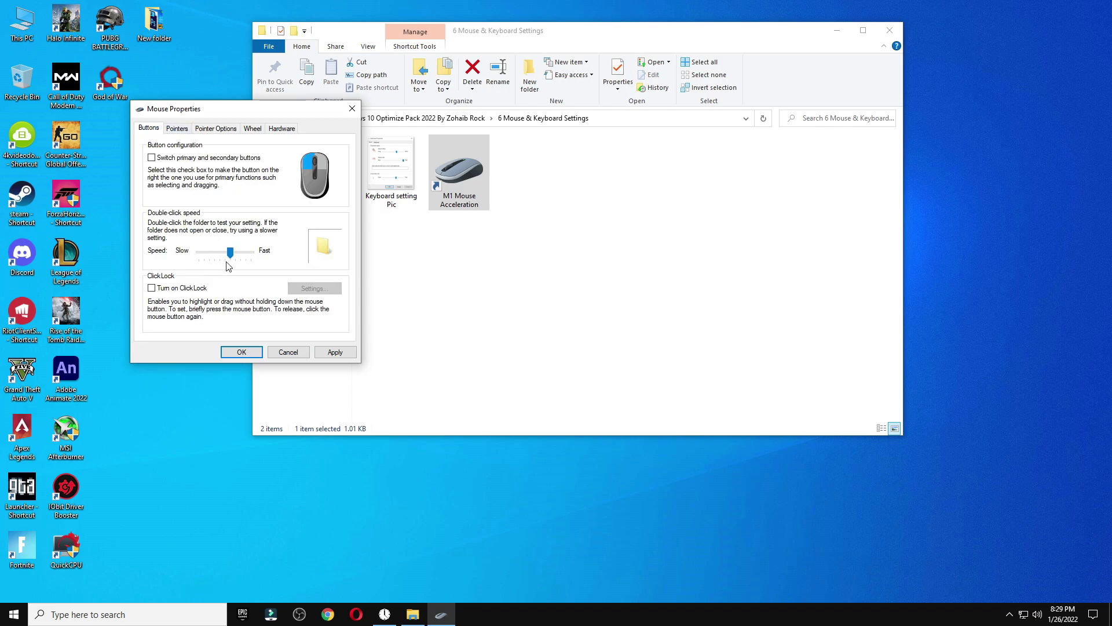
click(220, 129)
click(253, 129)
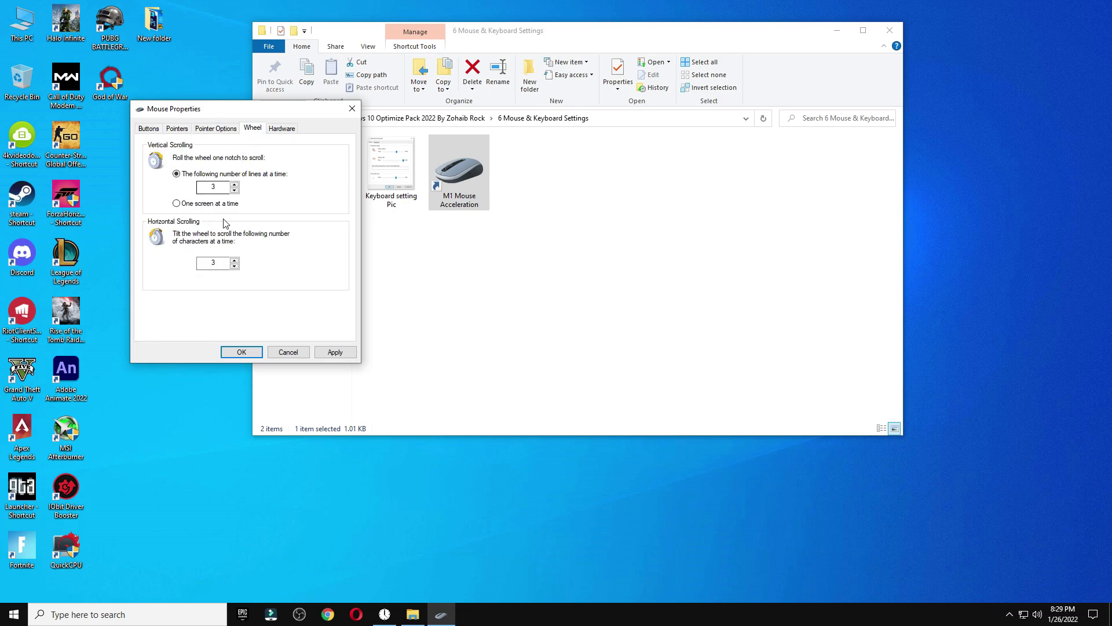
click(335, 351)
click(243, 352)
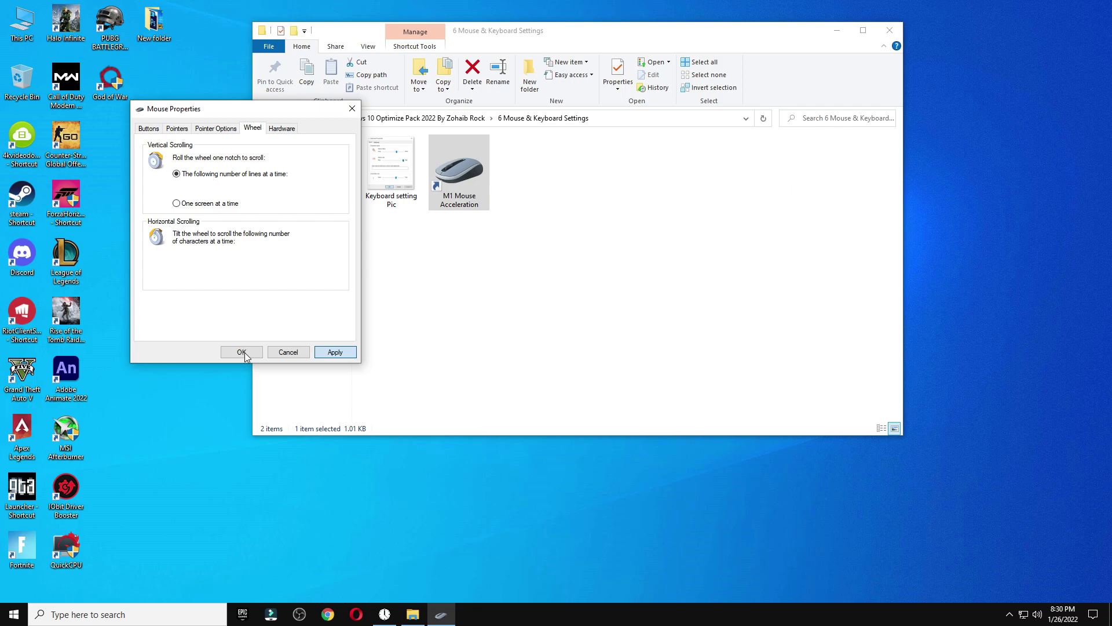
- Compare the Keyboard control panel's repeat delay, repeat rate and cursor blink rate with the Keyboard setting Pic image, and close the image
double_click(393, 182)
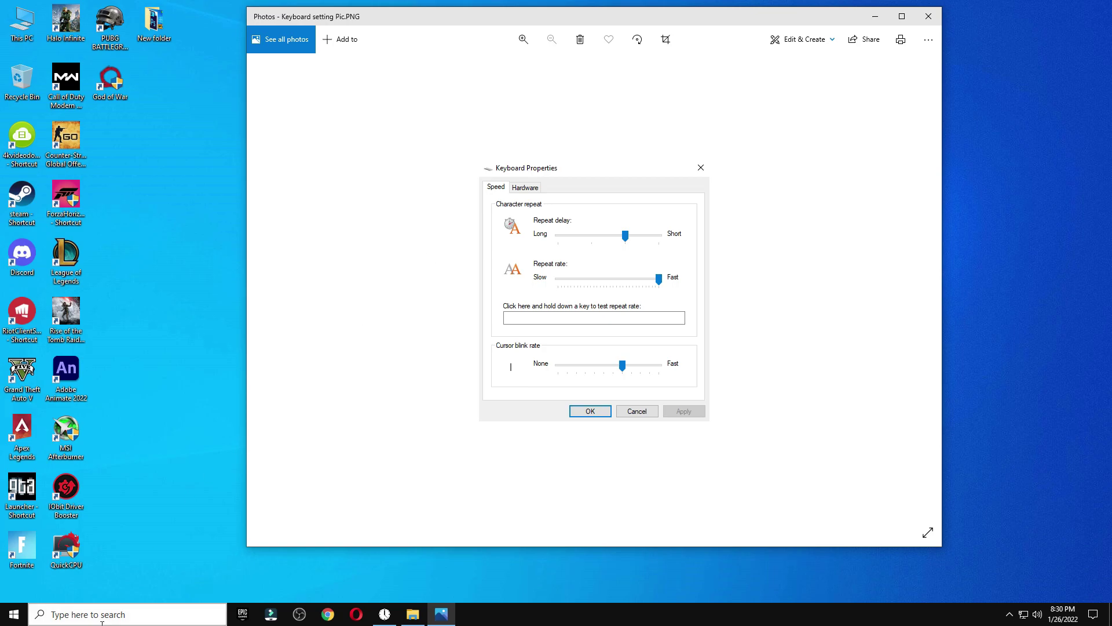
click(118, 613)
text(keyboard)
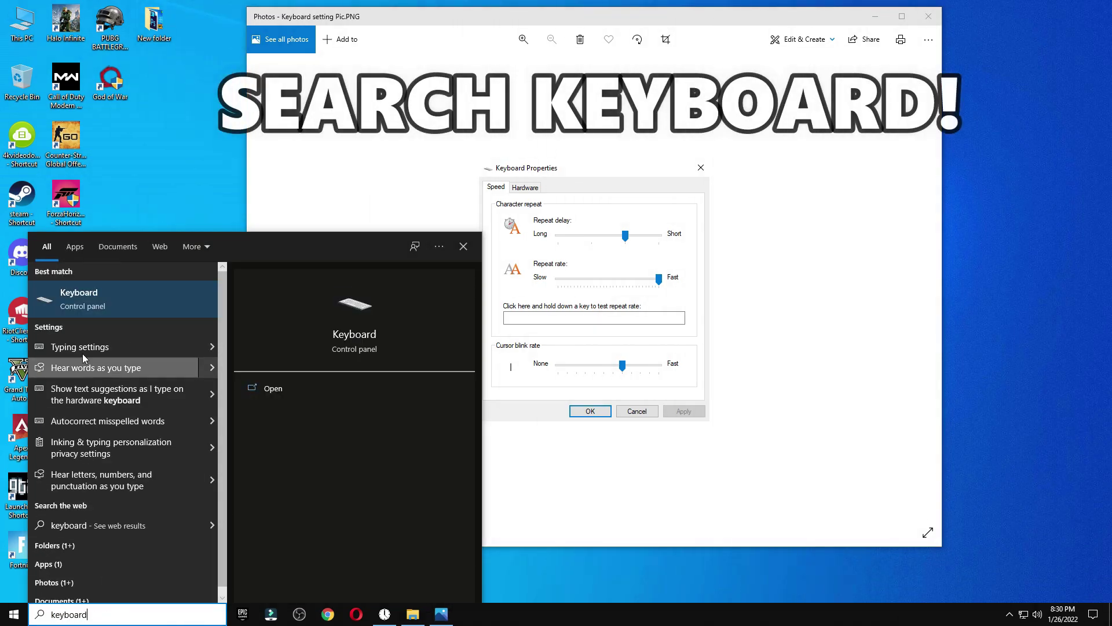
click(110, 297)
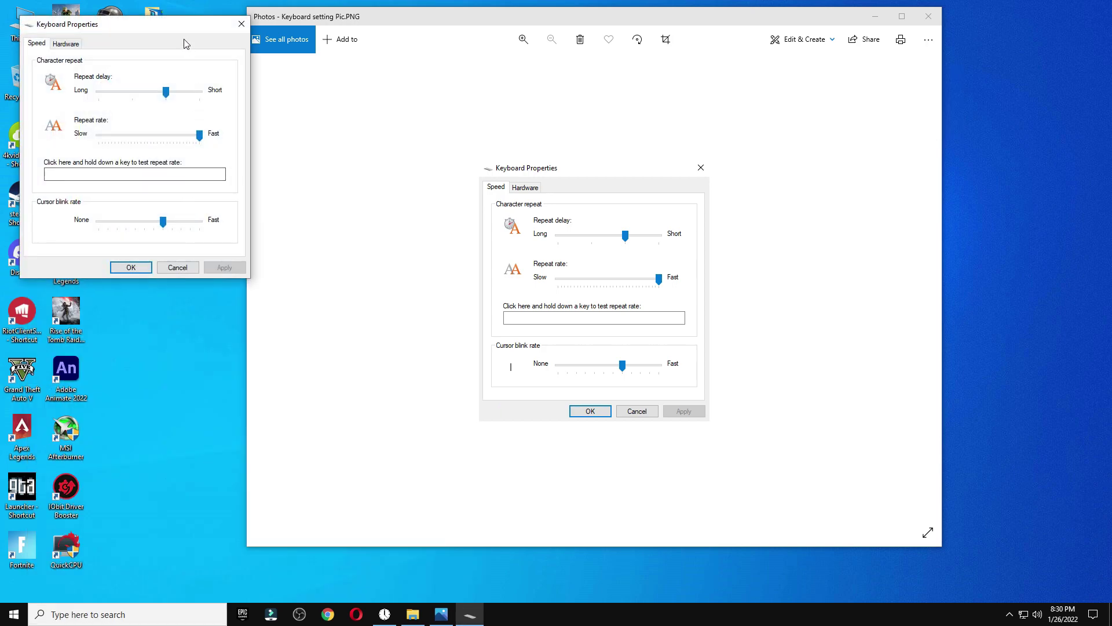
drag(187, 30, 402, 181)
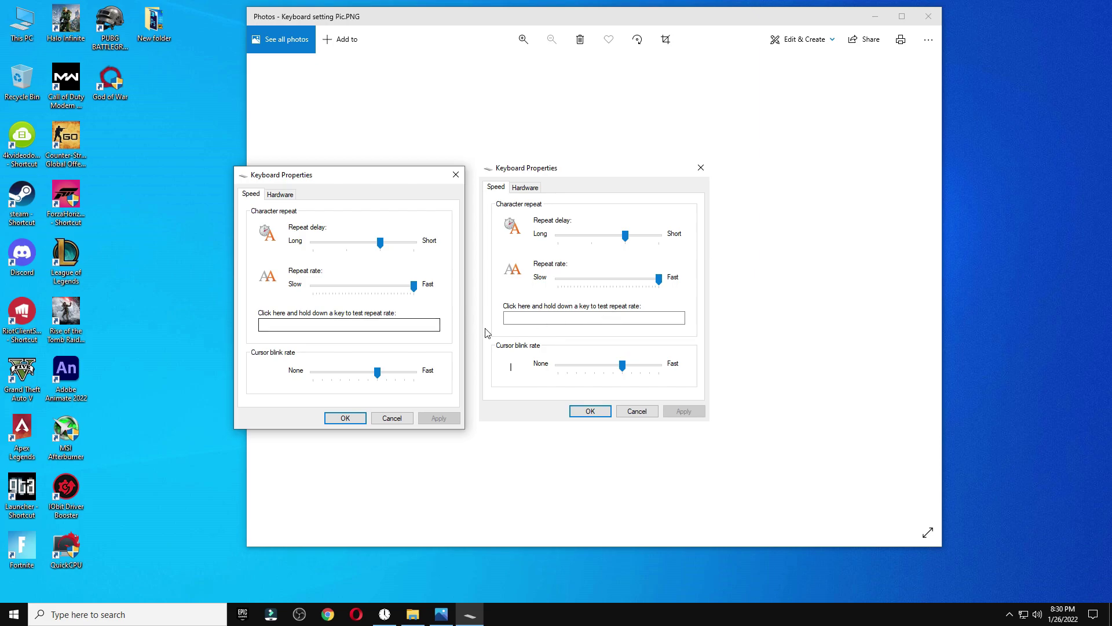
click(928, 17)
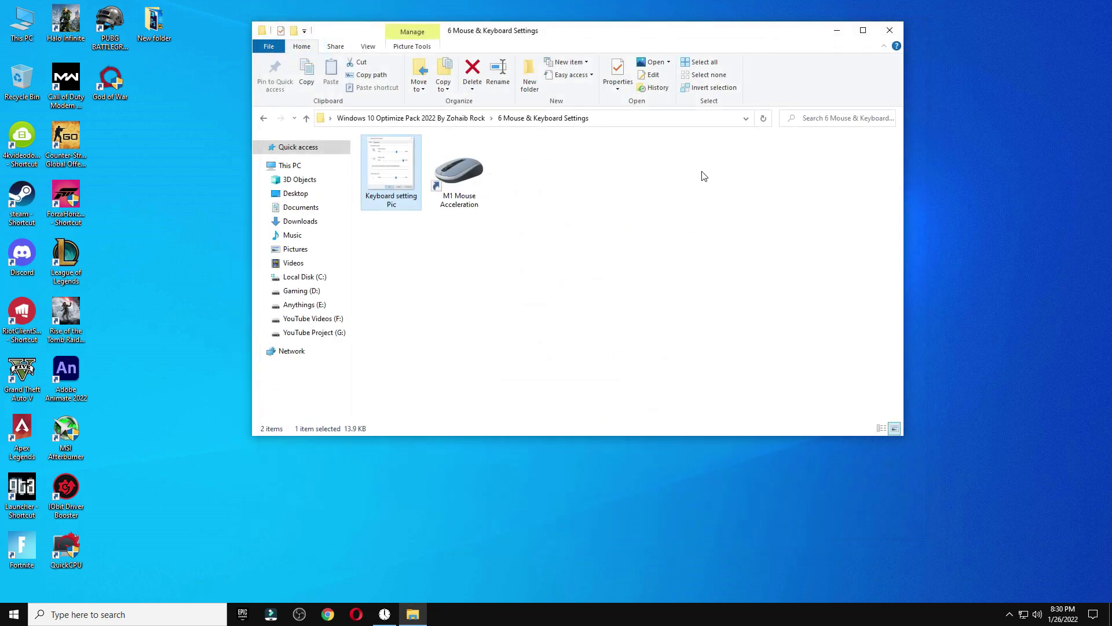
- Close the folder window, move the optimize pack folder next to the other desktop icons and refresh the desktop
click(890, 31)
drag(504, 206, 153, 95)
right_click(568, 173)
click(597, 206)
- Open the Graphics settings page from the Gaming section of Windows Settings
click(5, 608)
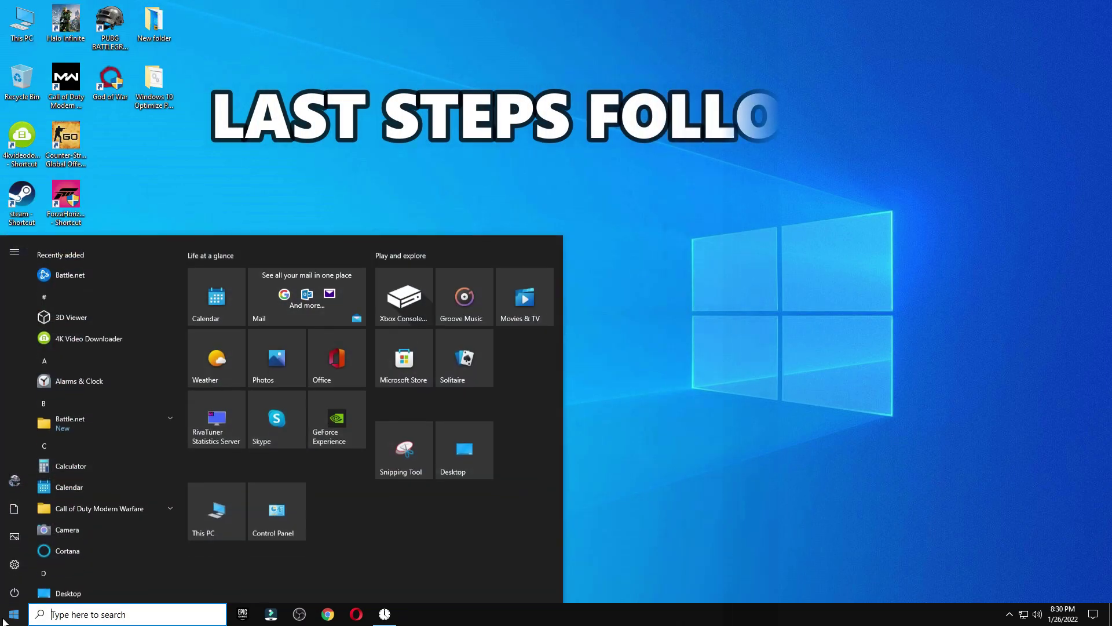
click(45, 565)
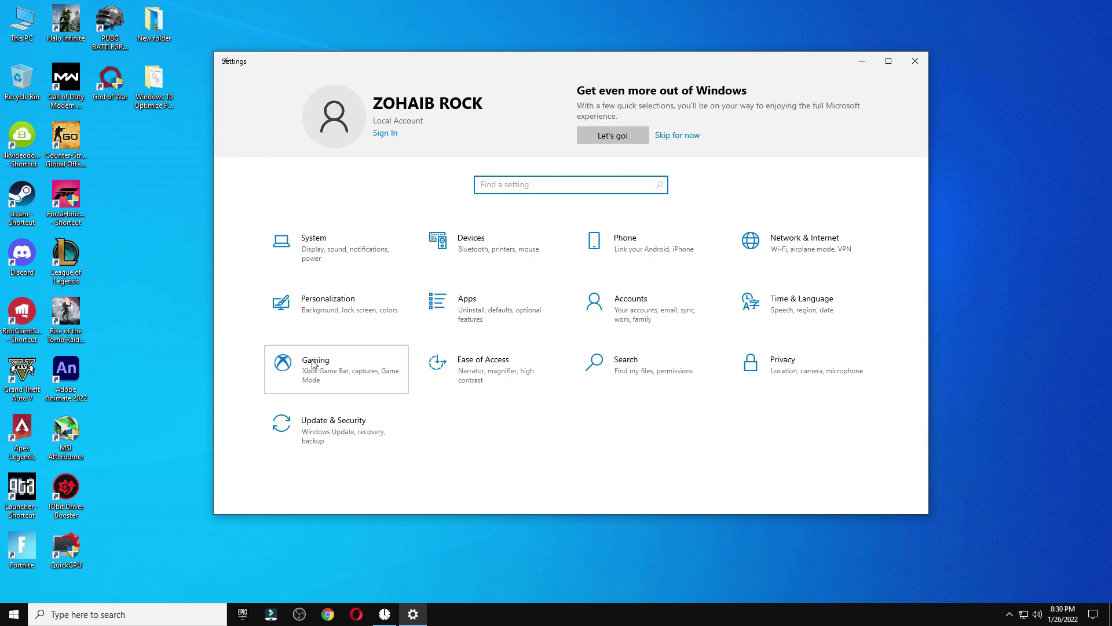
click(314, 363)
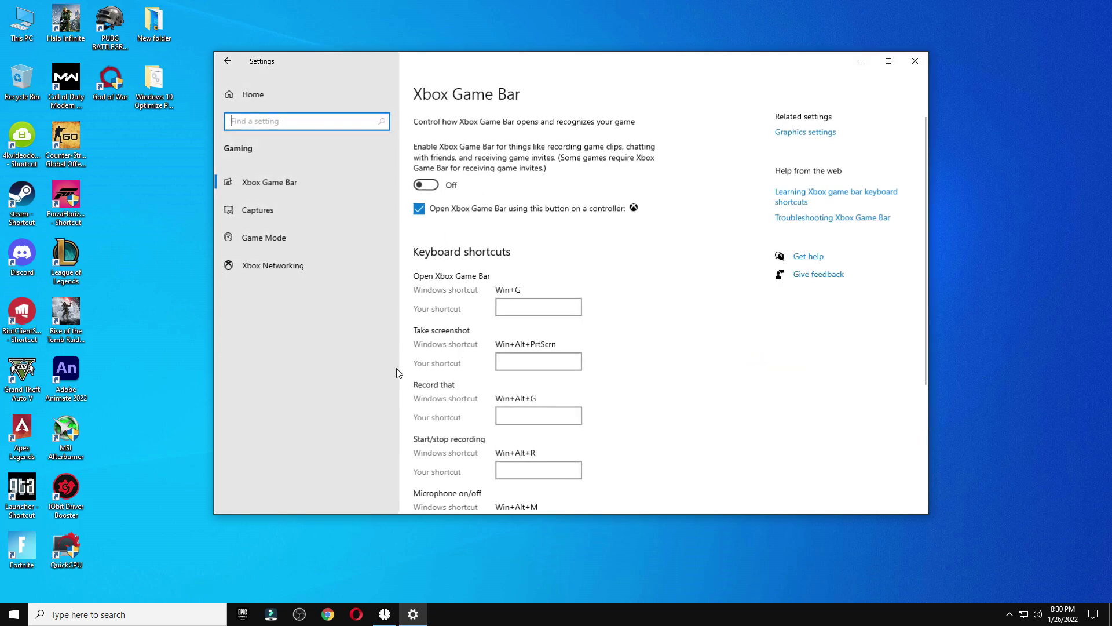
click(807, 132)
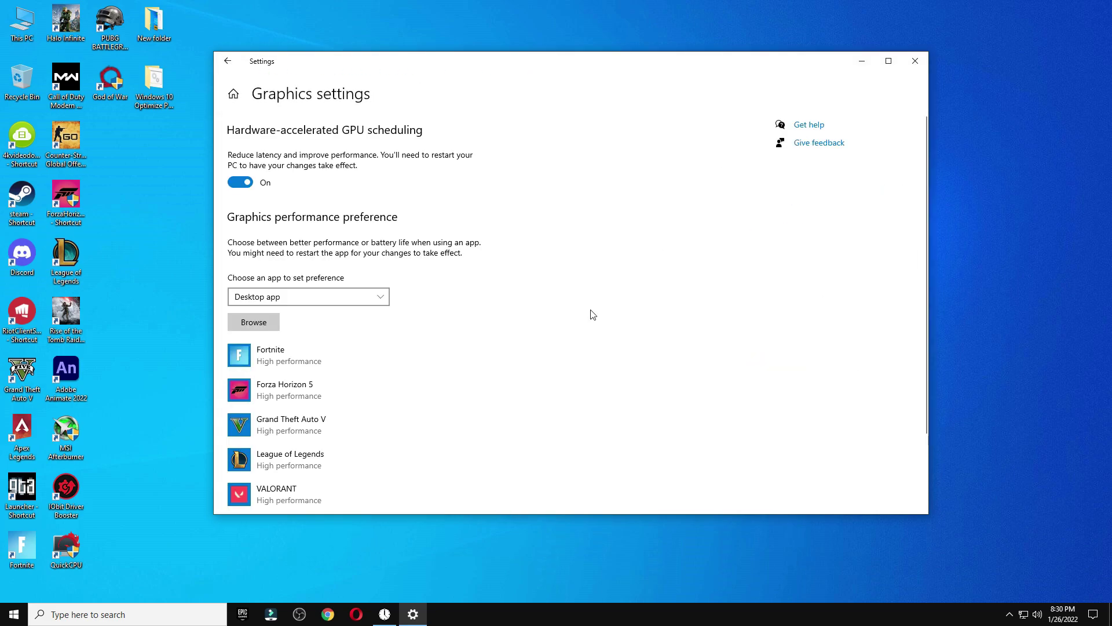
- Add FortniteClient-Win64-Shipping to the graphics performance preferences, set it to High performance and close Settings
scroll(262, 477, down, 2)
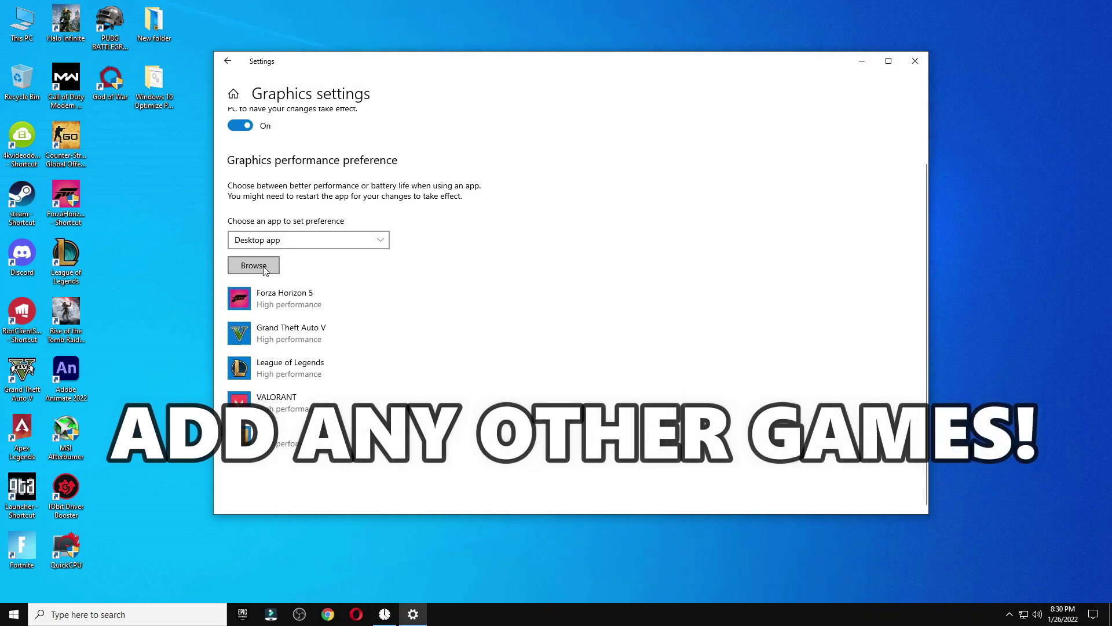
click(270, 249)
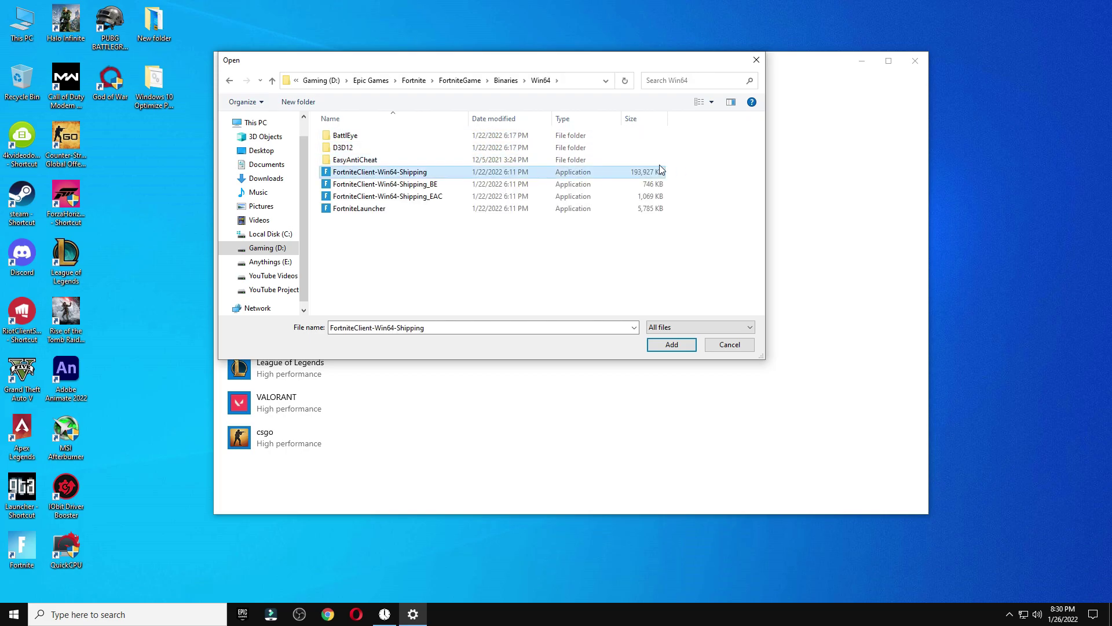
click(673, 345)
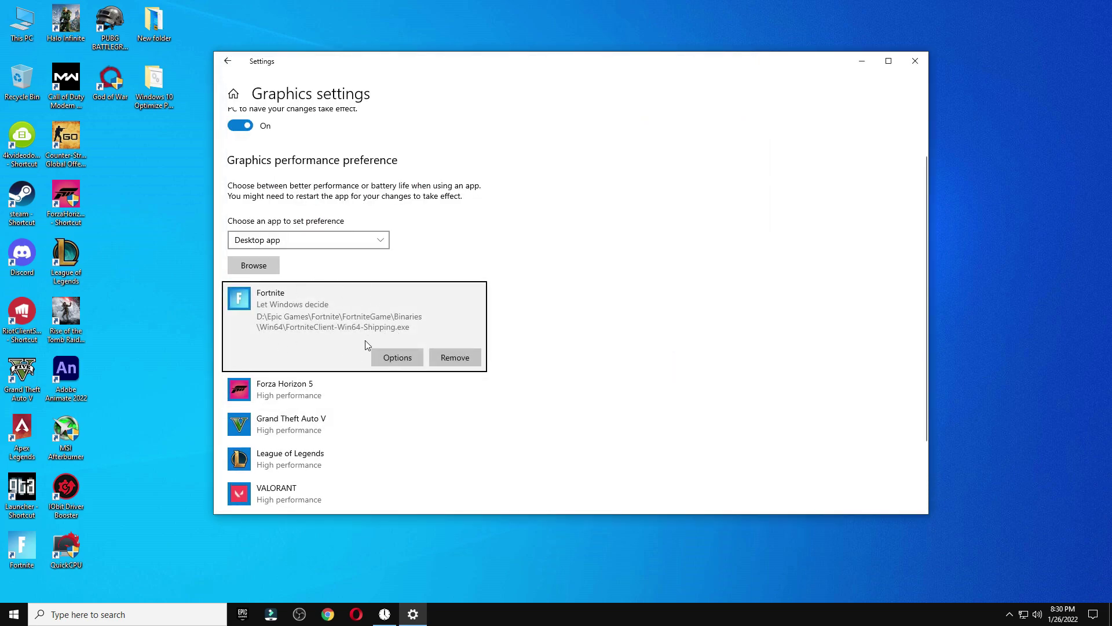
click(394, 357)
click(504, 310)
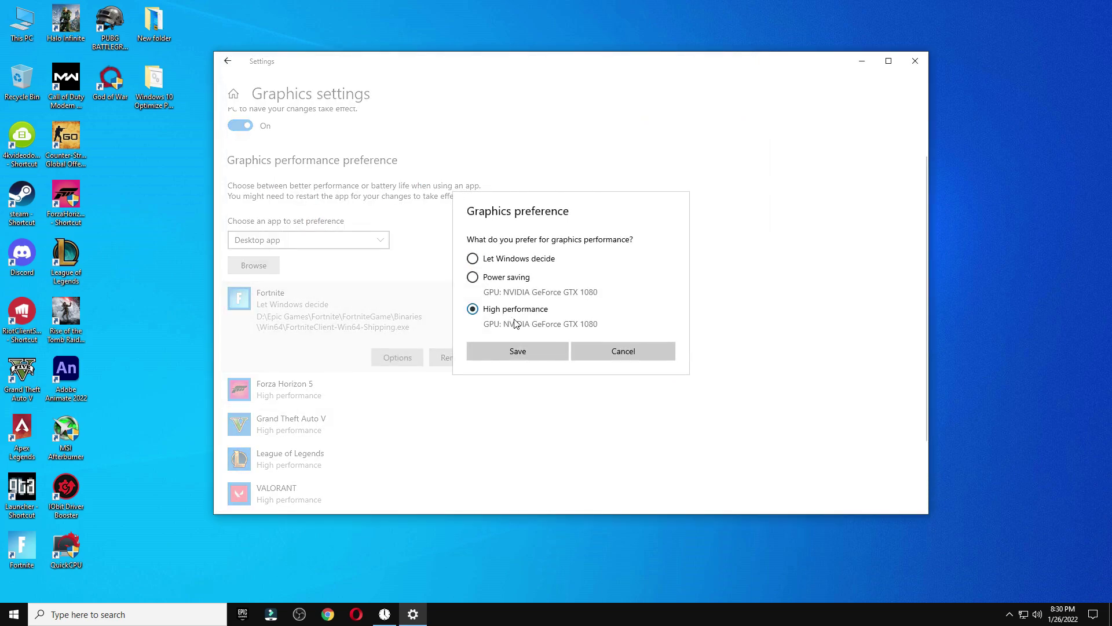
click(523, 349)
click(915, 61)
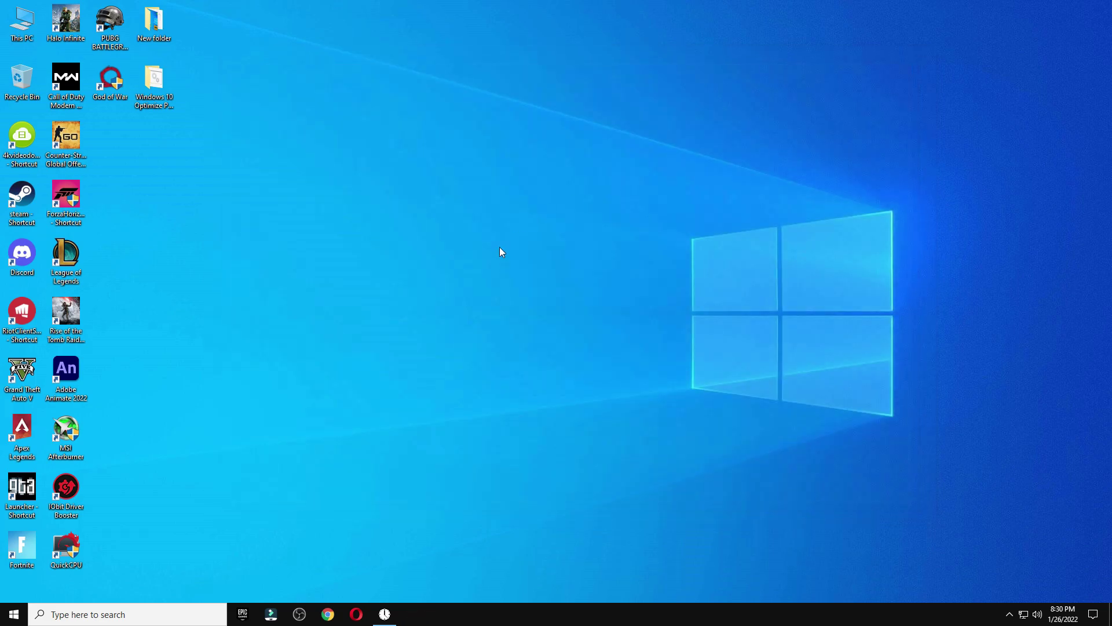
- Begin restarting the PC to apply the optimization changes
click(14, 614)
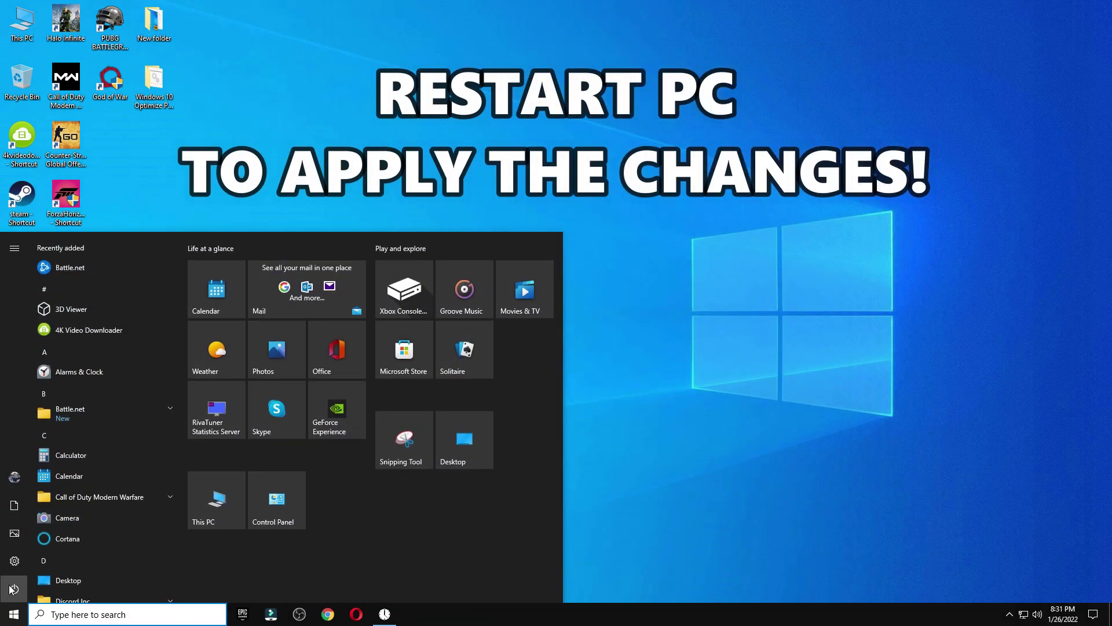
mouse_move(30, 581)
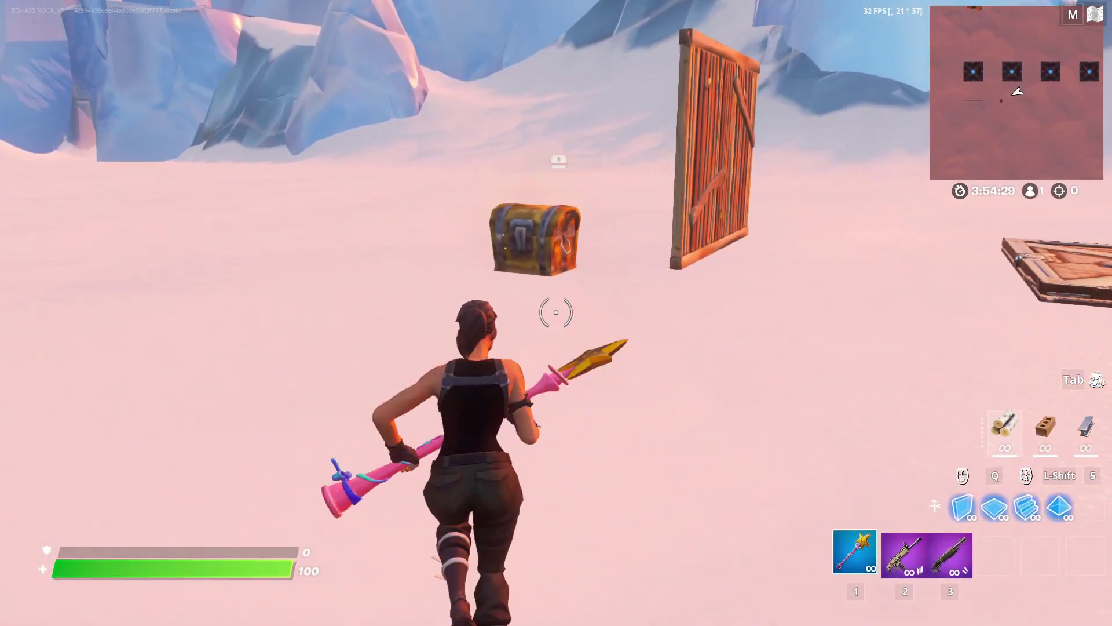
key(w)
key(e)
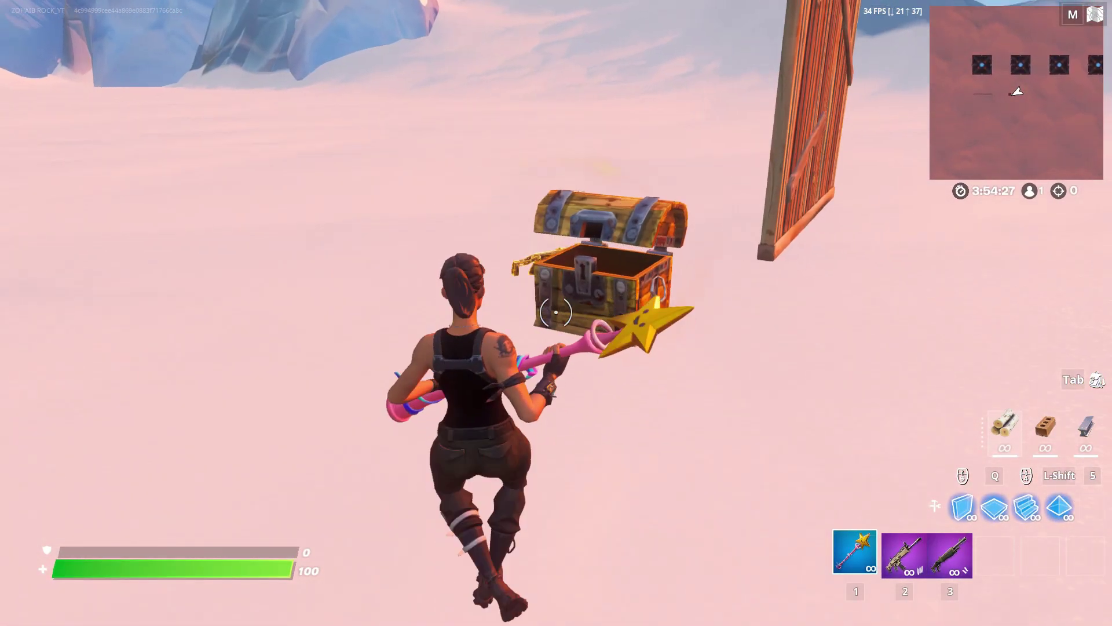
key(Tab)
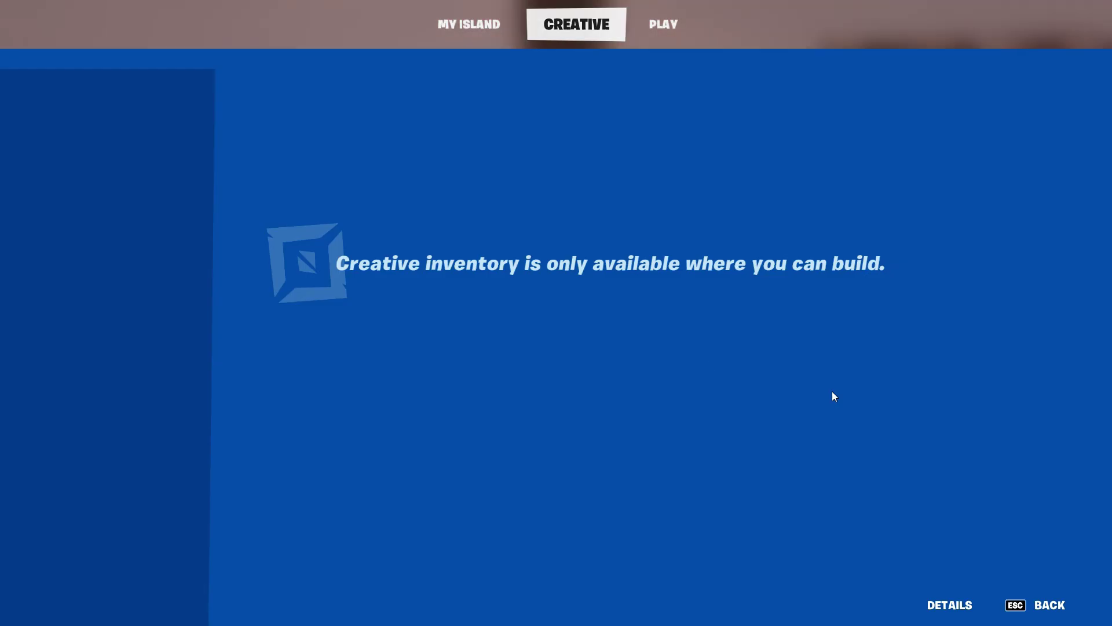
click(664, 24)
key(Escape)
key(Escape)
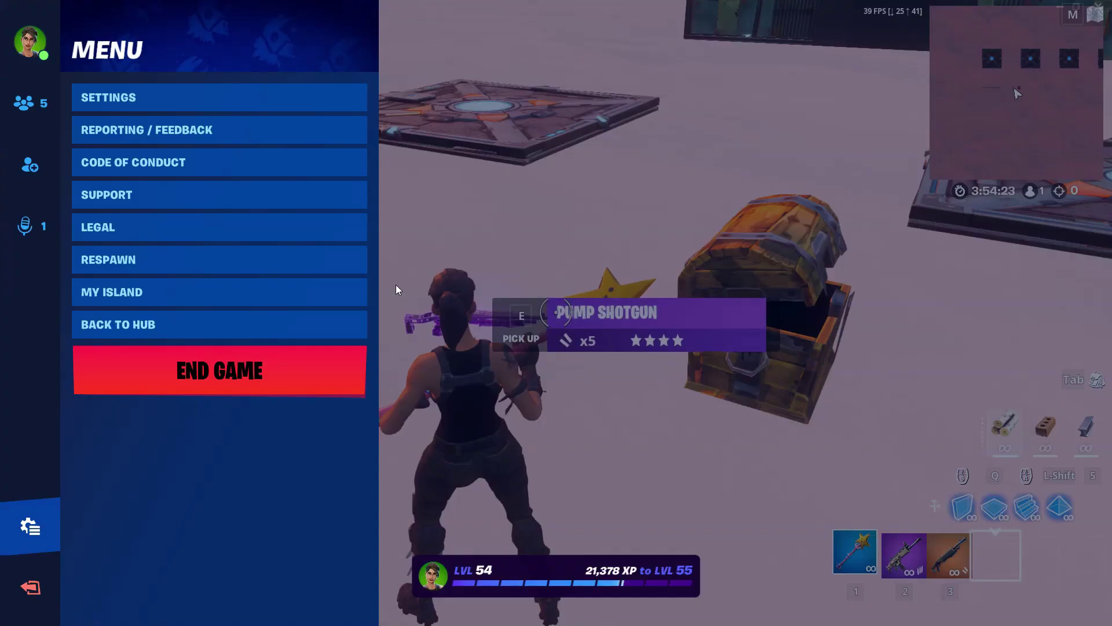
click(166, 92)
scroll(421, 373, down, 1)
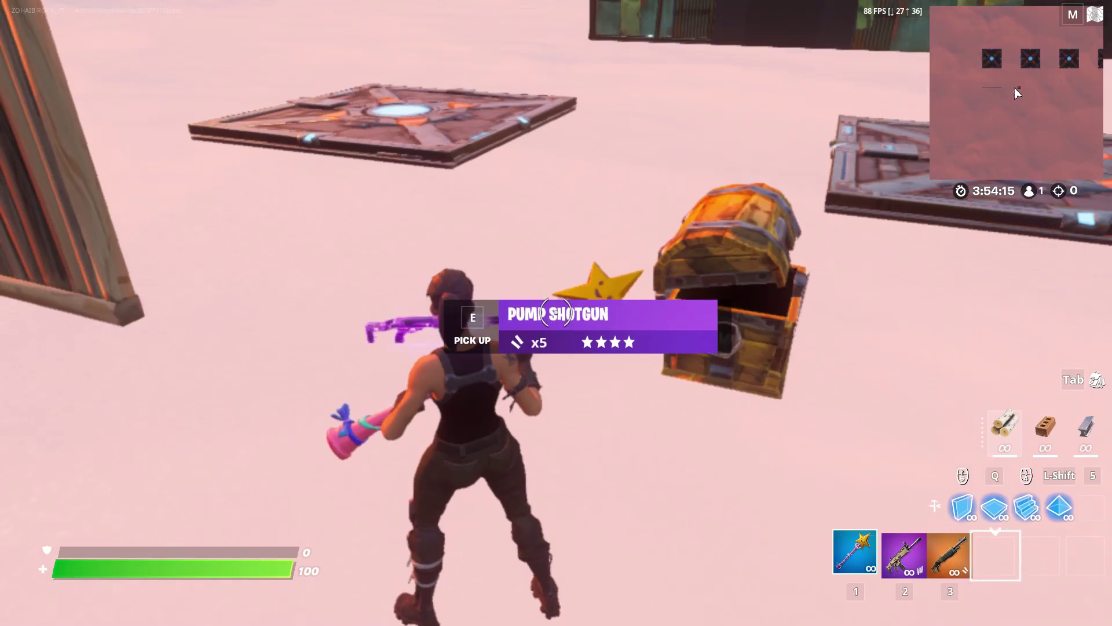
key(w)
key(3)
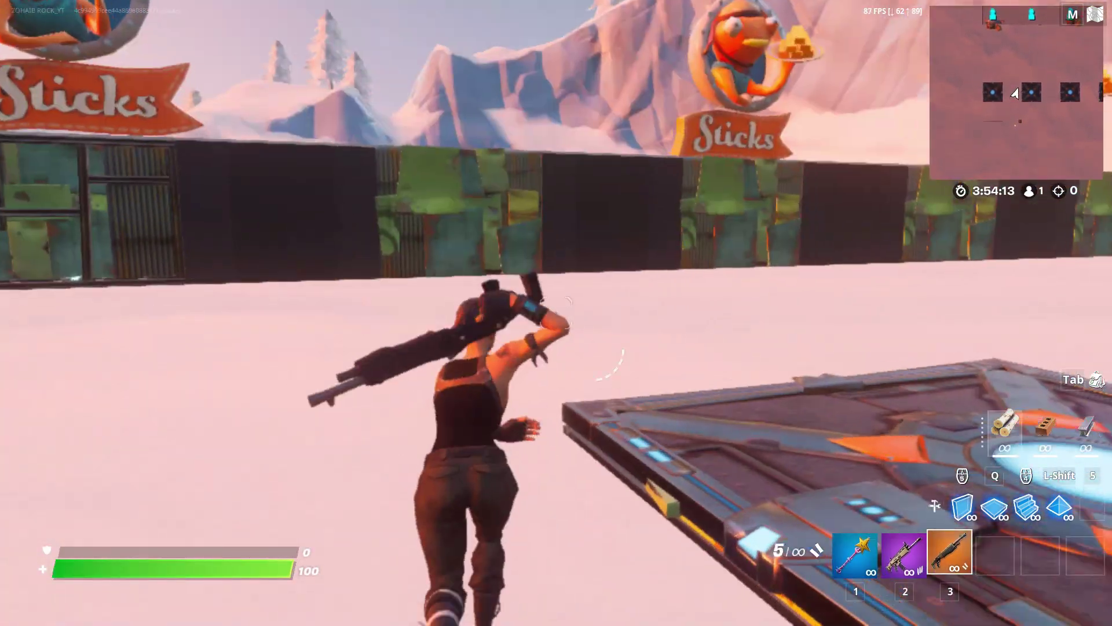
key(f)
key(3)
key(w)
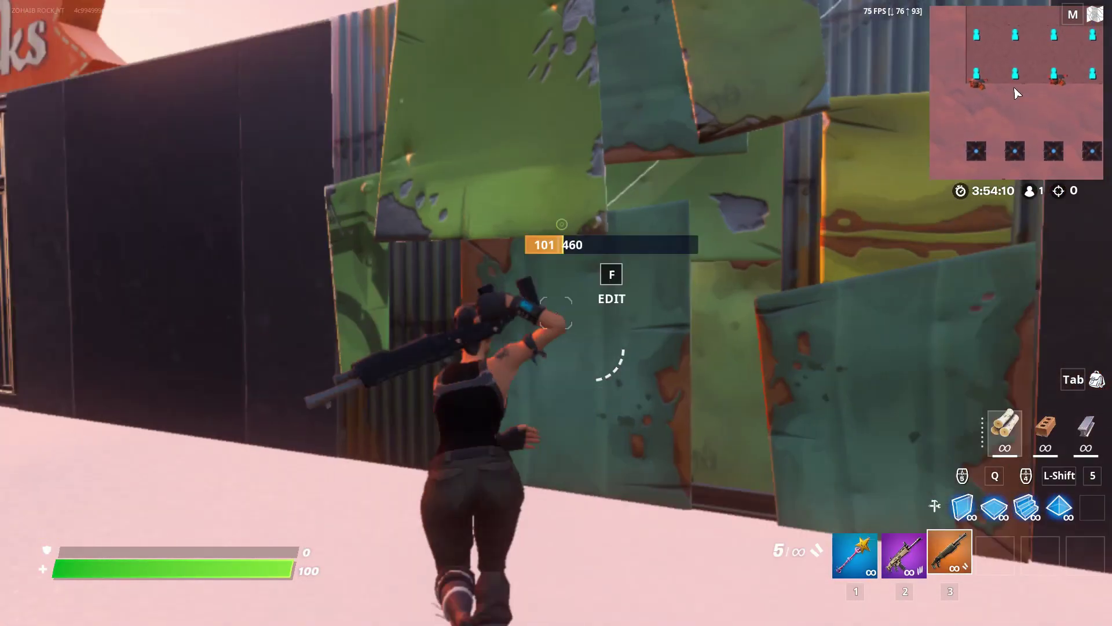
click(556, 313)
key(w)
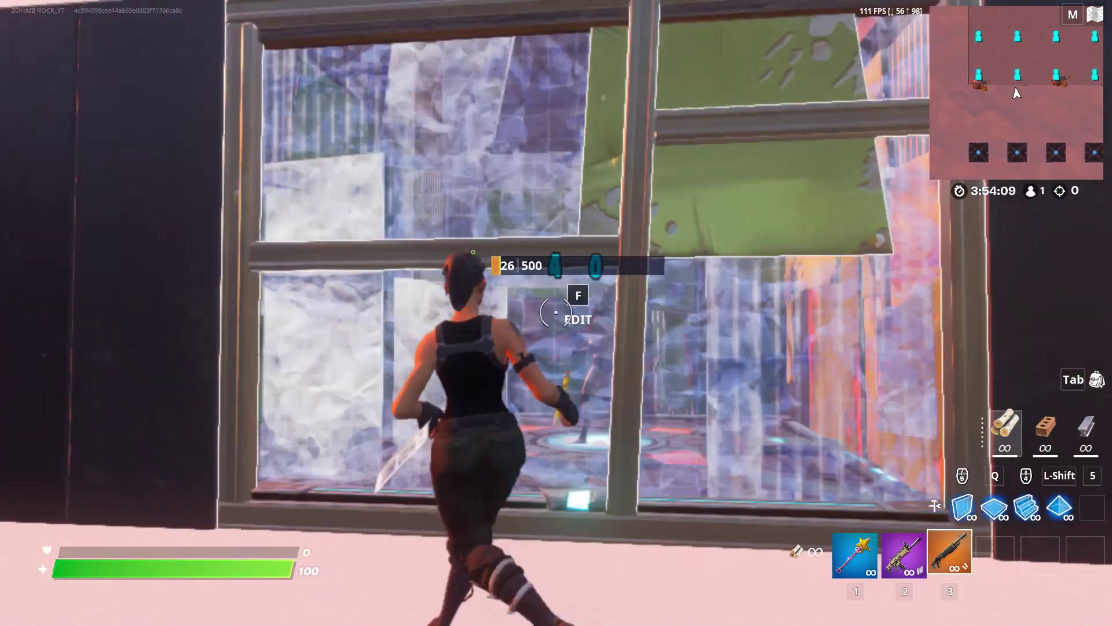
click(556, 313)
key(f)
key(f)
key(w)
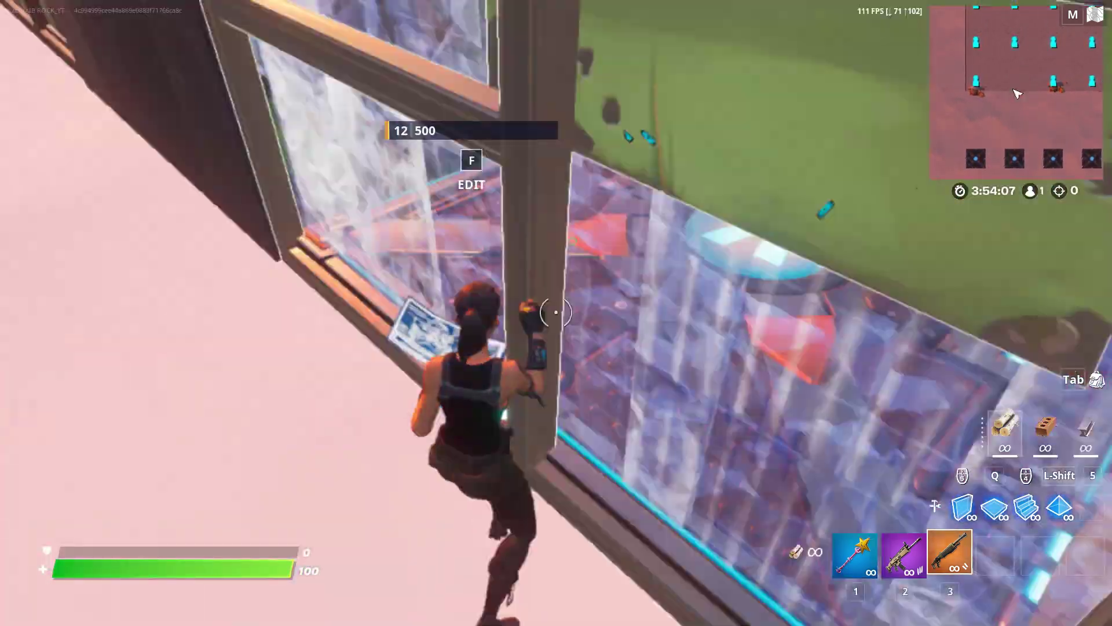
key(f)
key(1)
click(556, 312)
key(3)
click(556, 313)
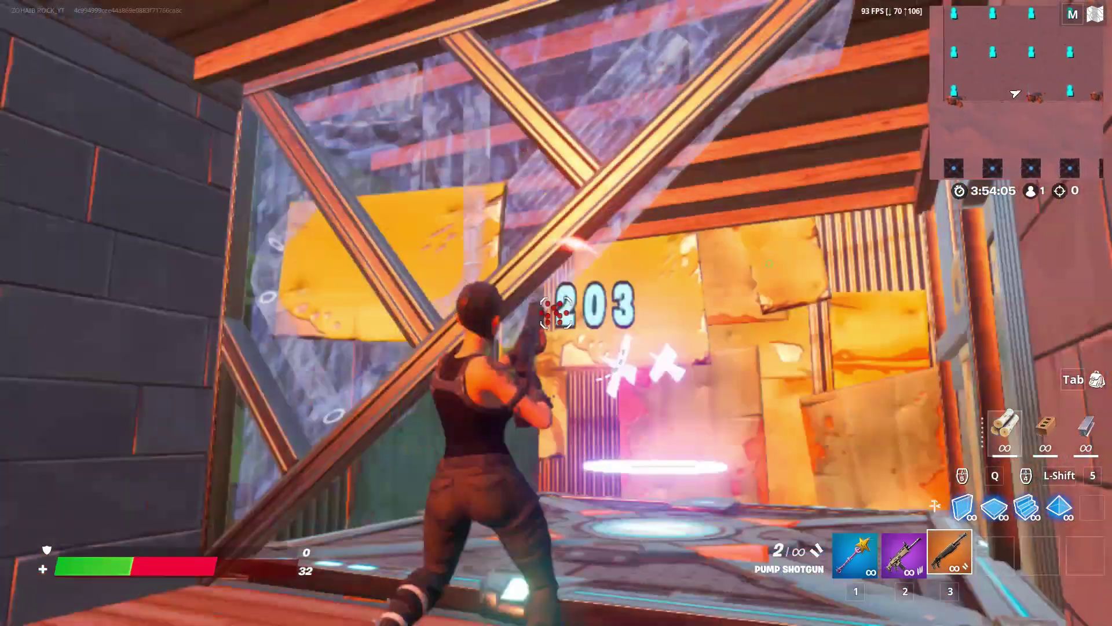
key(w)
key(r)
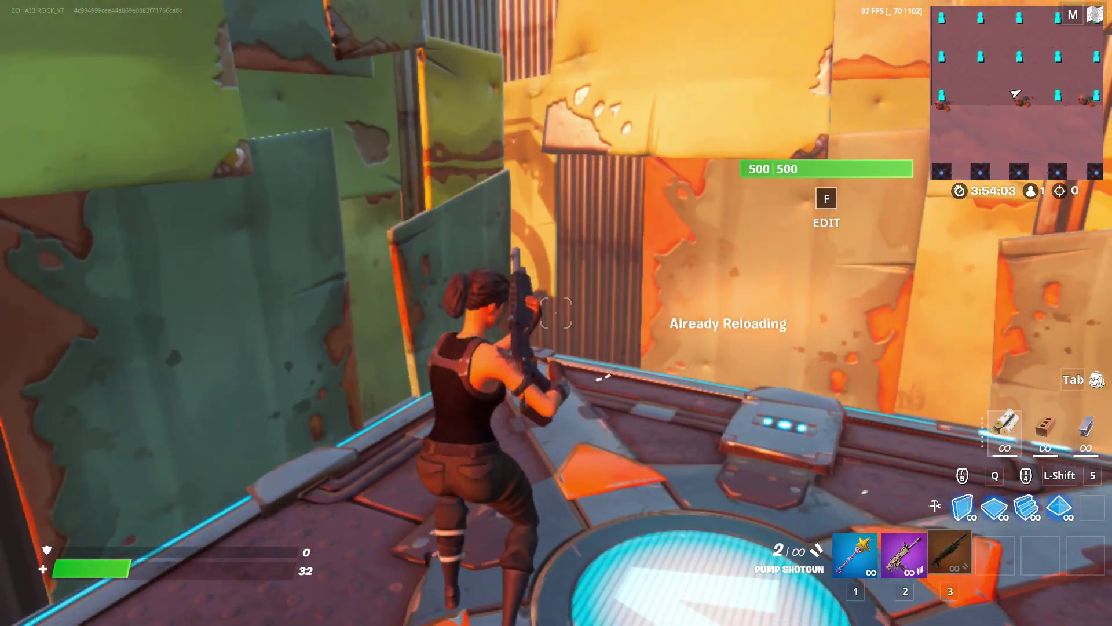
key(Escape)
click(238, 106)
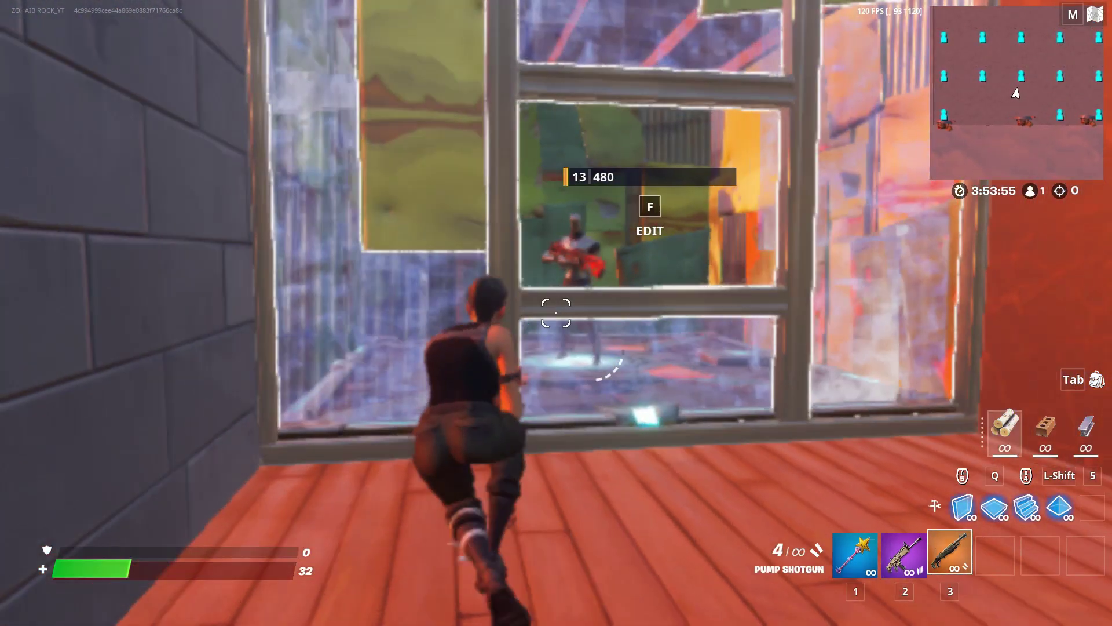
click(556, 313)
key(f)
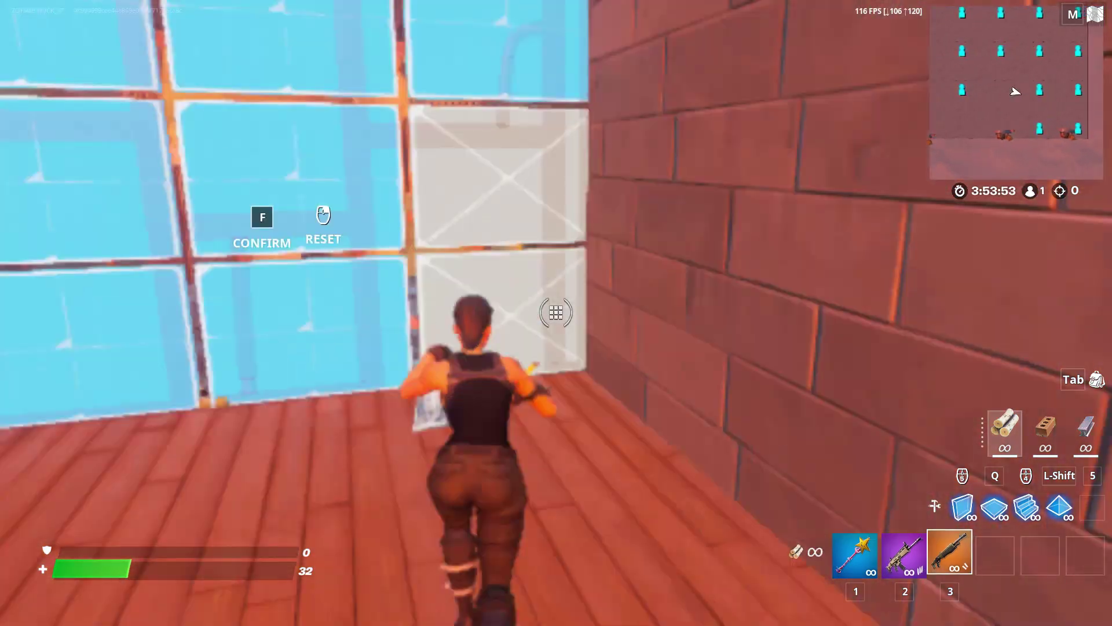
click(556, 313)
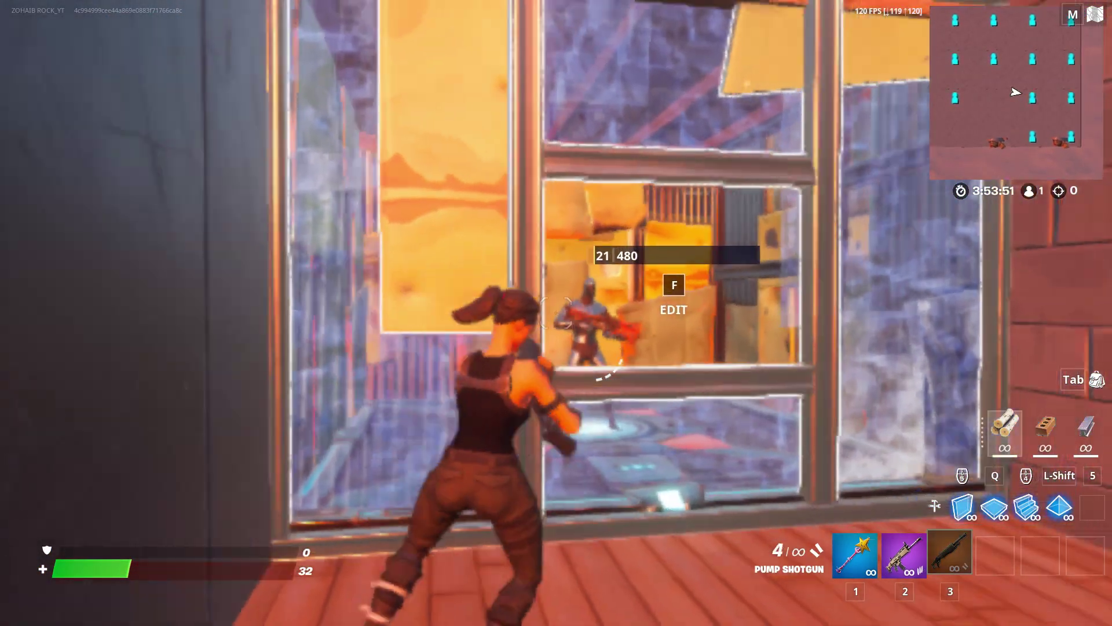
click(556, 313)
key(f)
key(f)
key(2)
key(3)
click(556, 313)
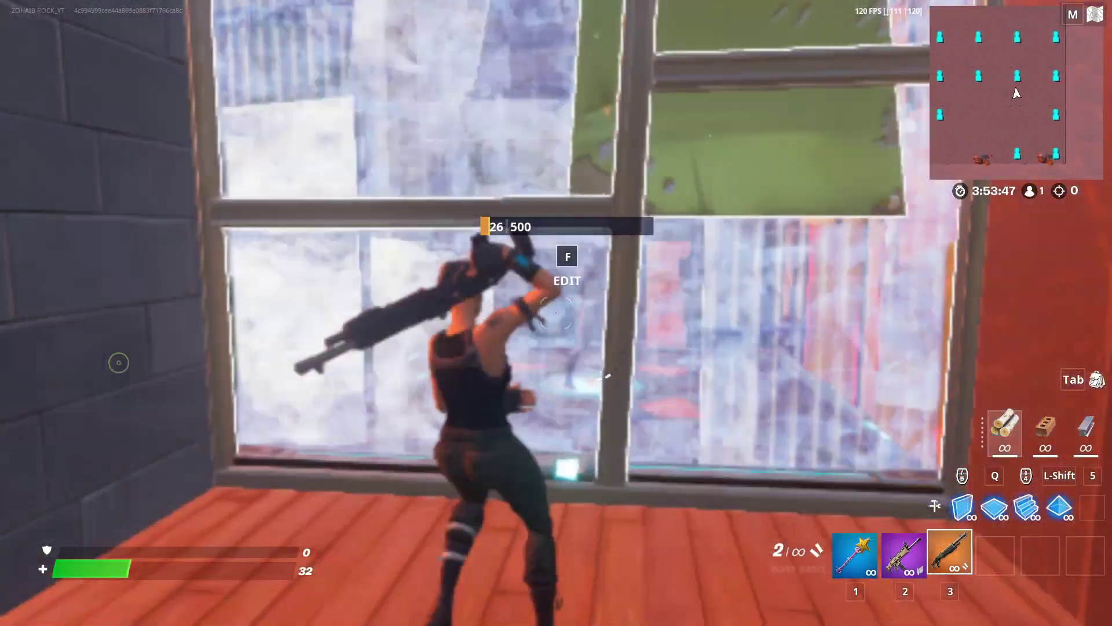
key(f)
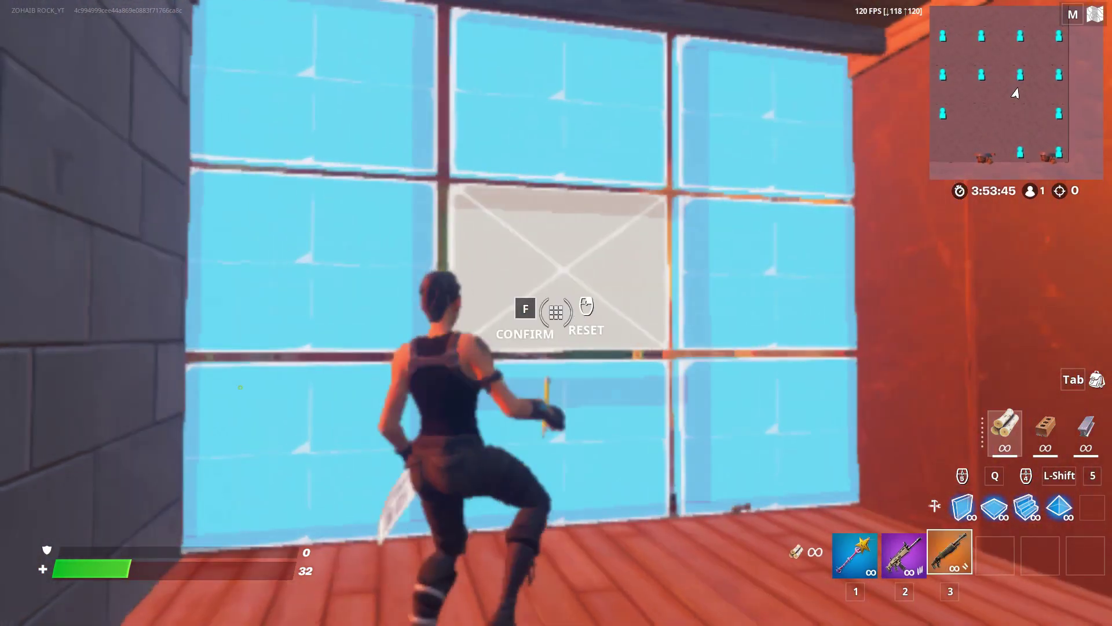
click(556, 313)
key(f)
key(f)
key(f)
click(556, 313)
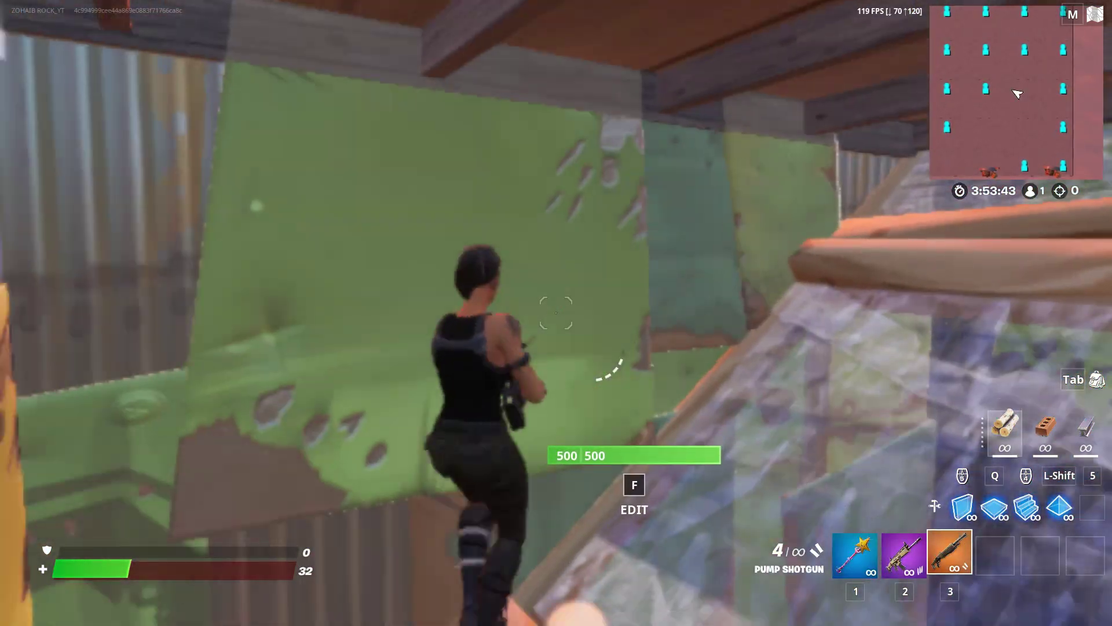
key(f)
key(f)
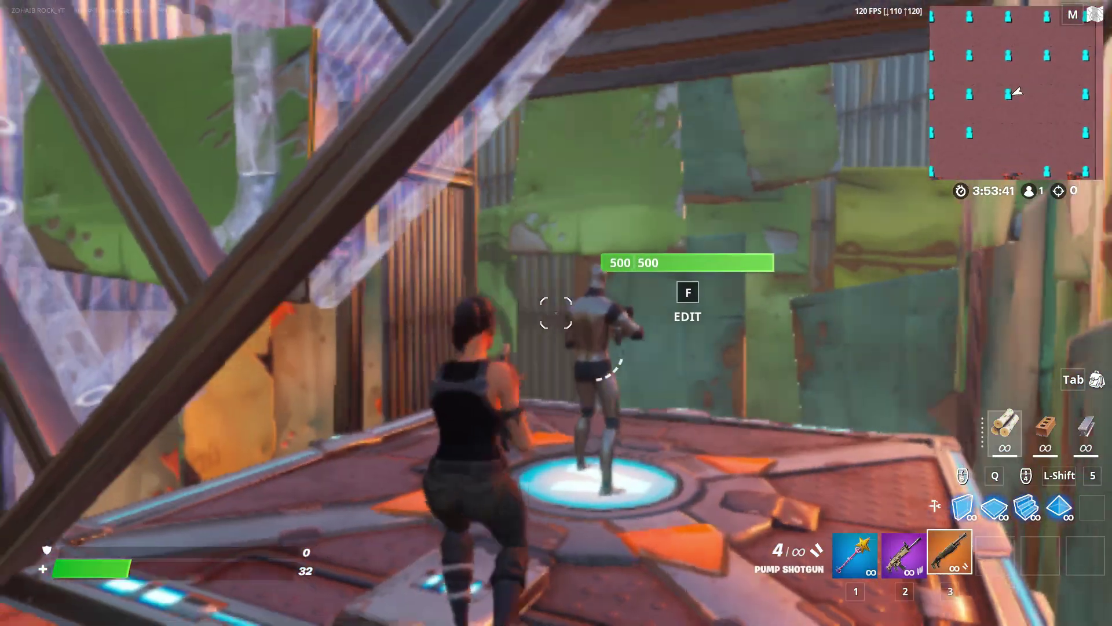
click(556, 312)
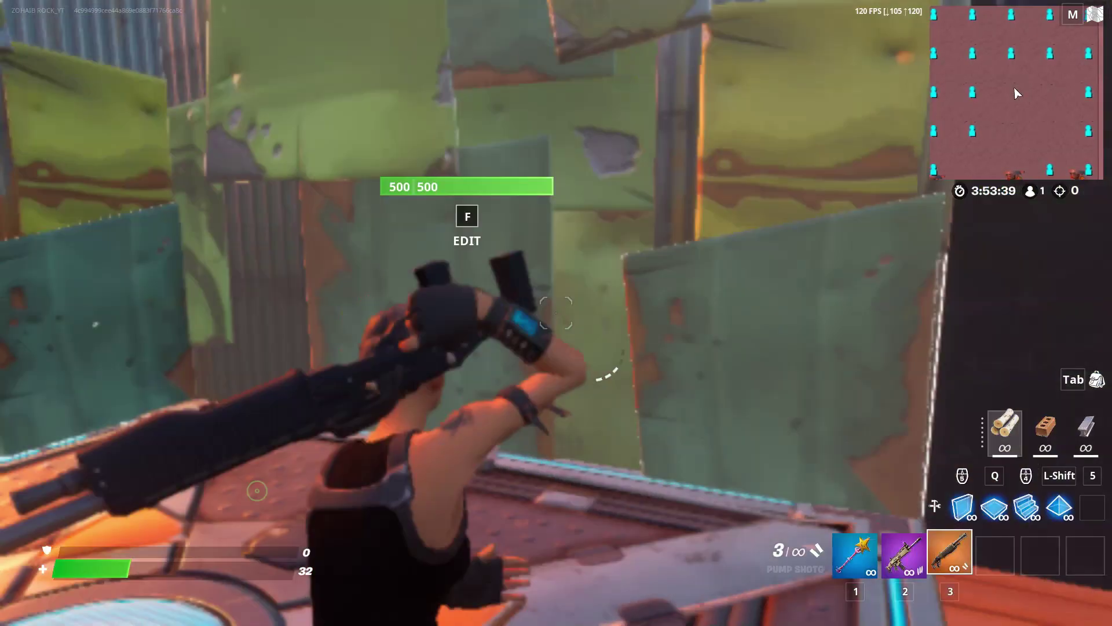
key(1)
key(3)
click(557, 313)
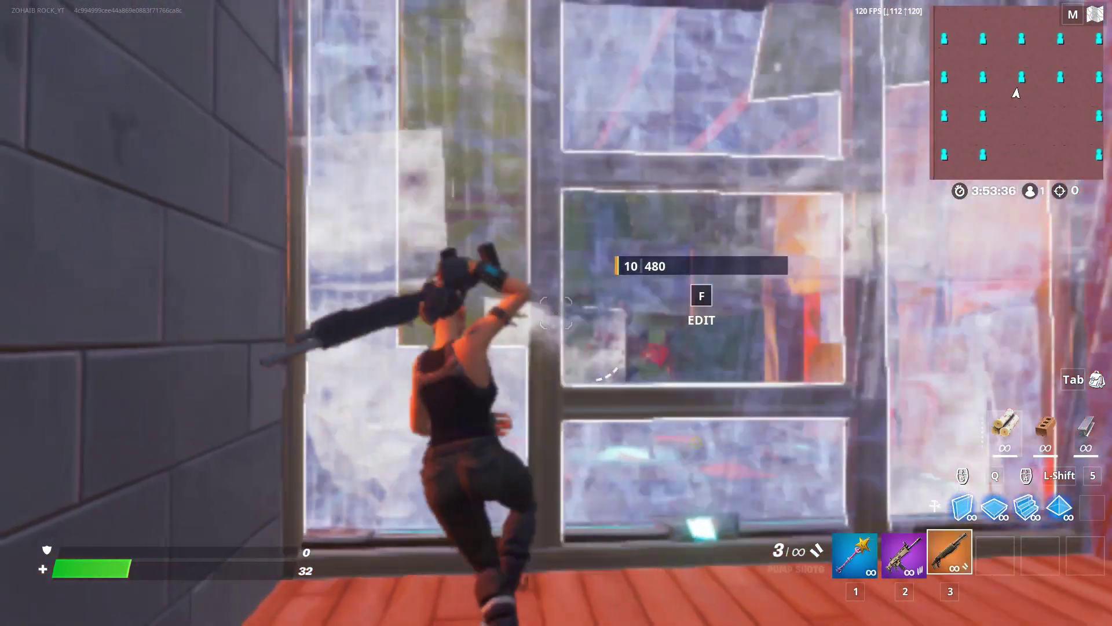
click(557, 313)
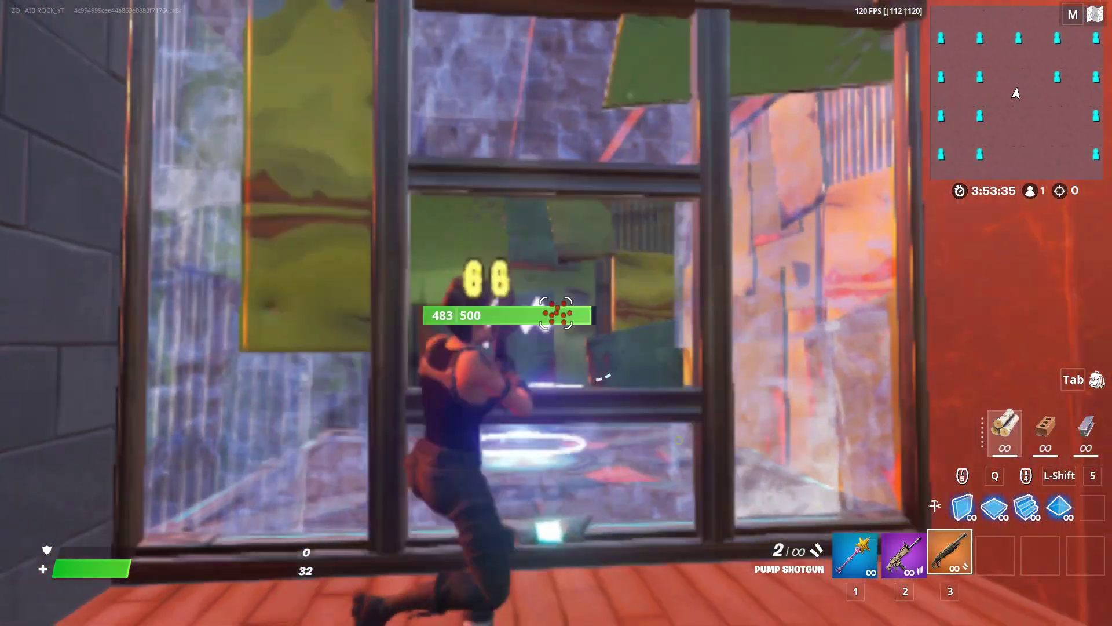
key(f)
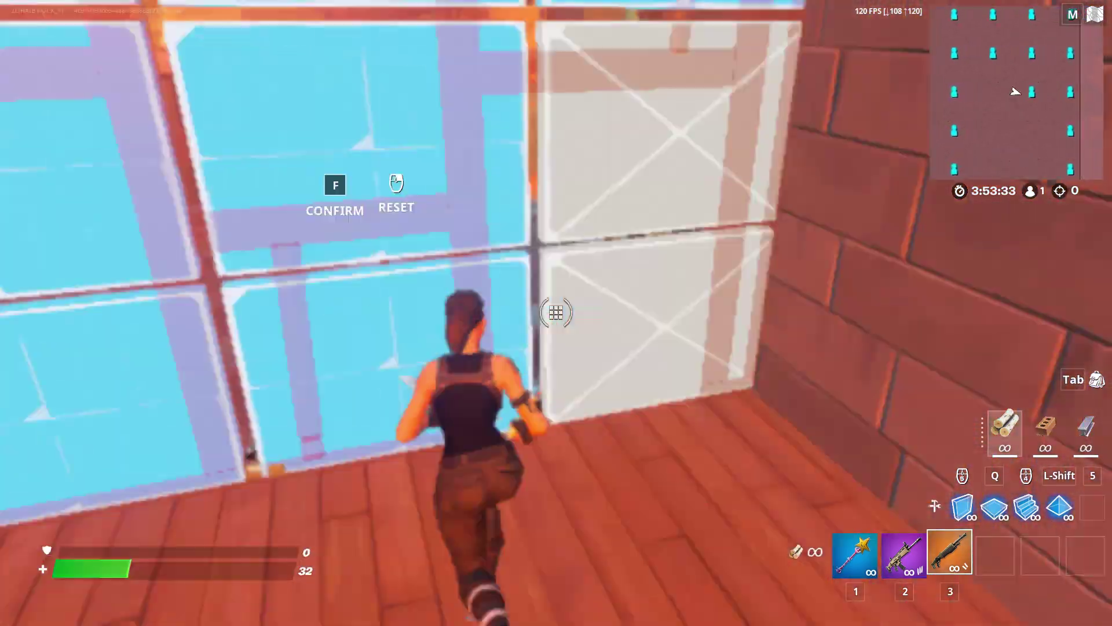
key(f)
click(556, 312)
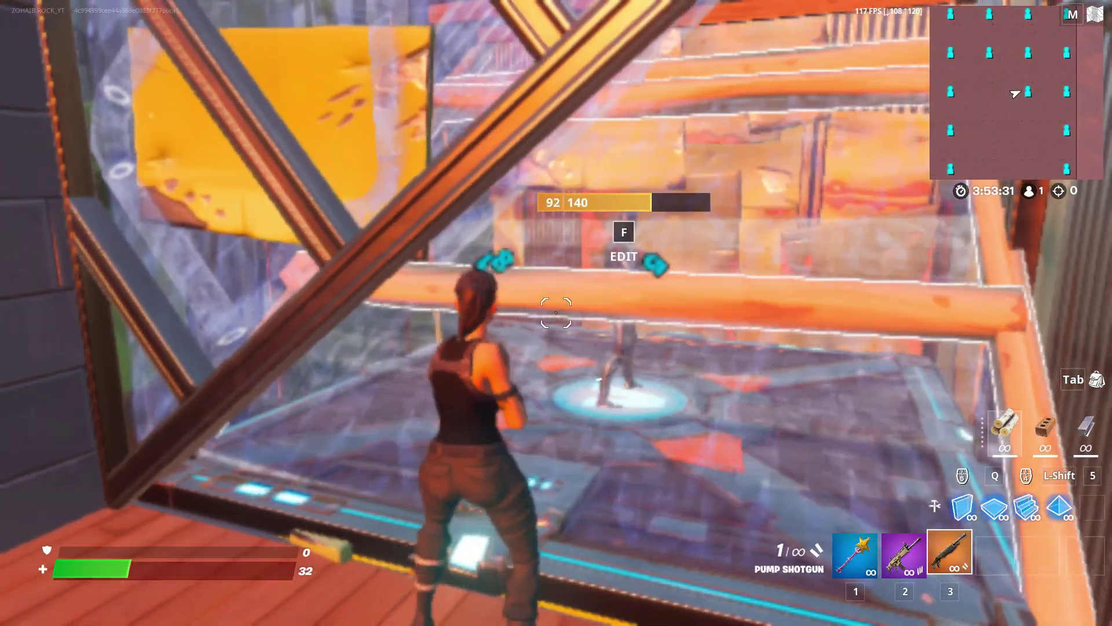
key(Escape)
click(354, 105)
click(503, 162)
click(504, 163)
click(505, 162)
click(505, 162)
click(505, 162)
click(505, 162)
click(505, 162)
click(505, 162)
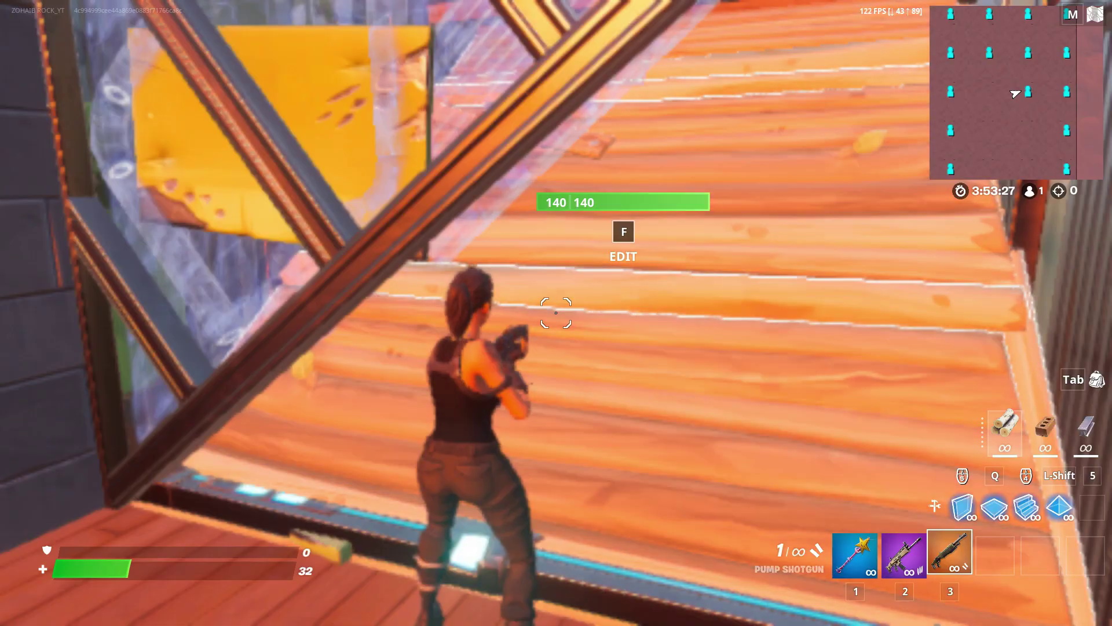
key(3)
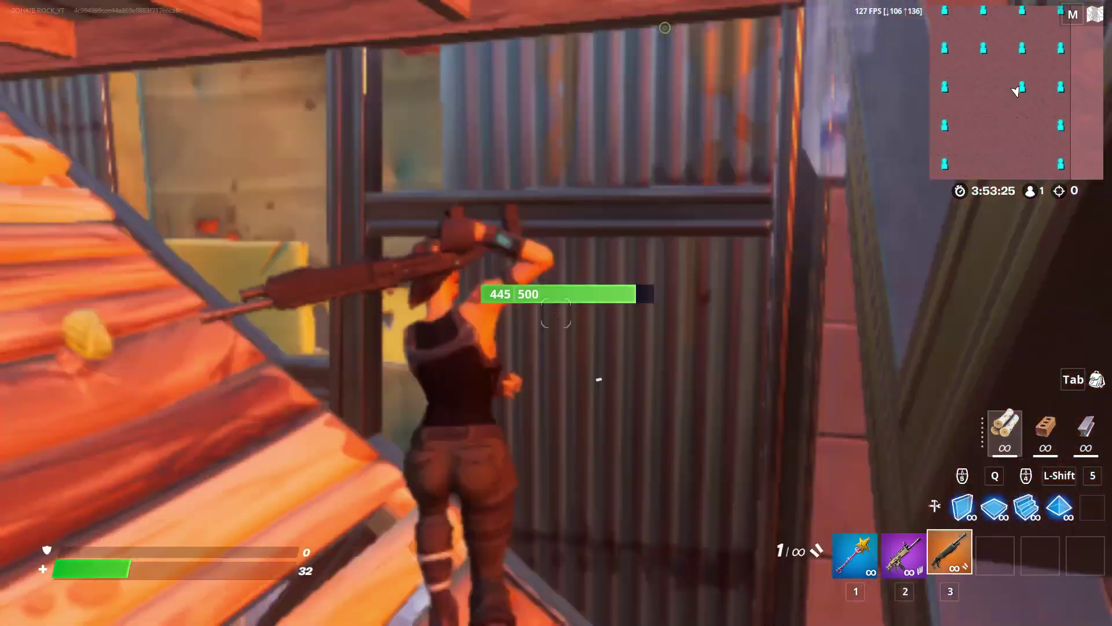
key(f)
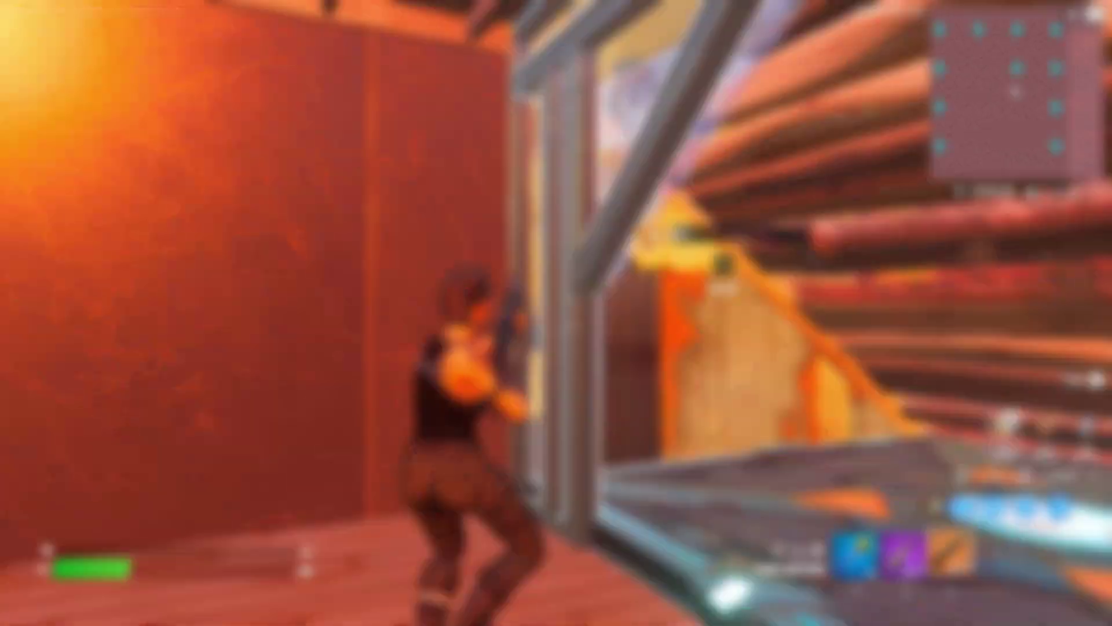